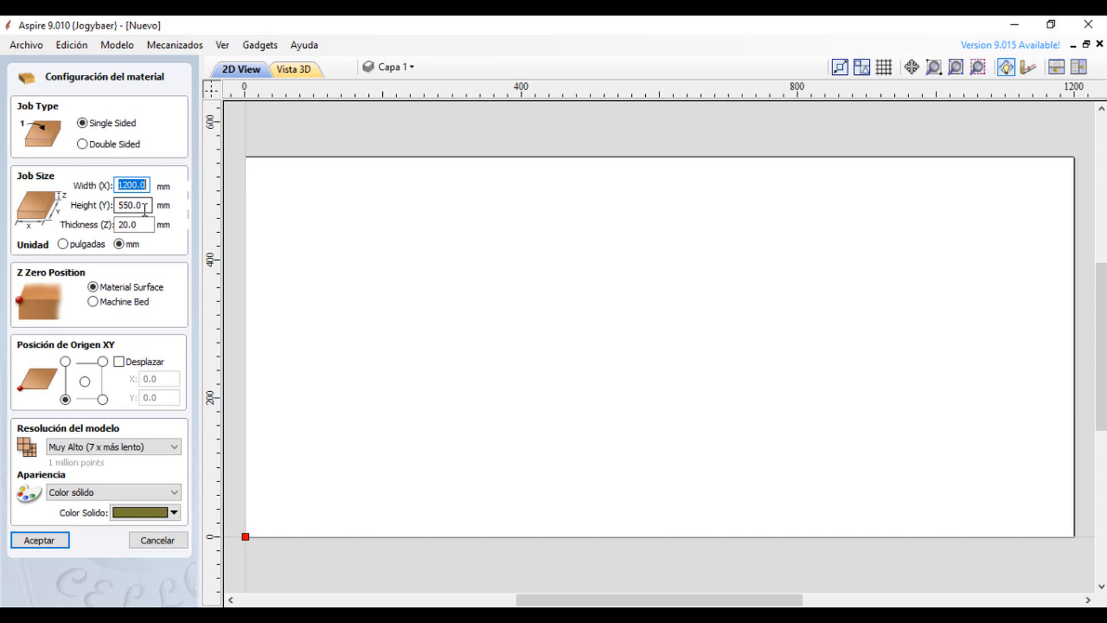
- Try the machine bed as Z zero and the upper-left XY origin, returning to the material surface and lower-left corner
click(145, 209)
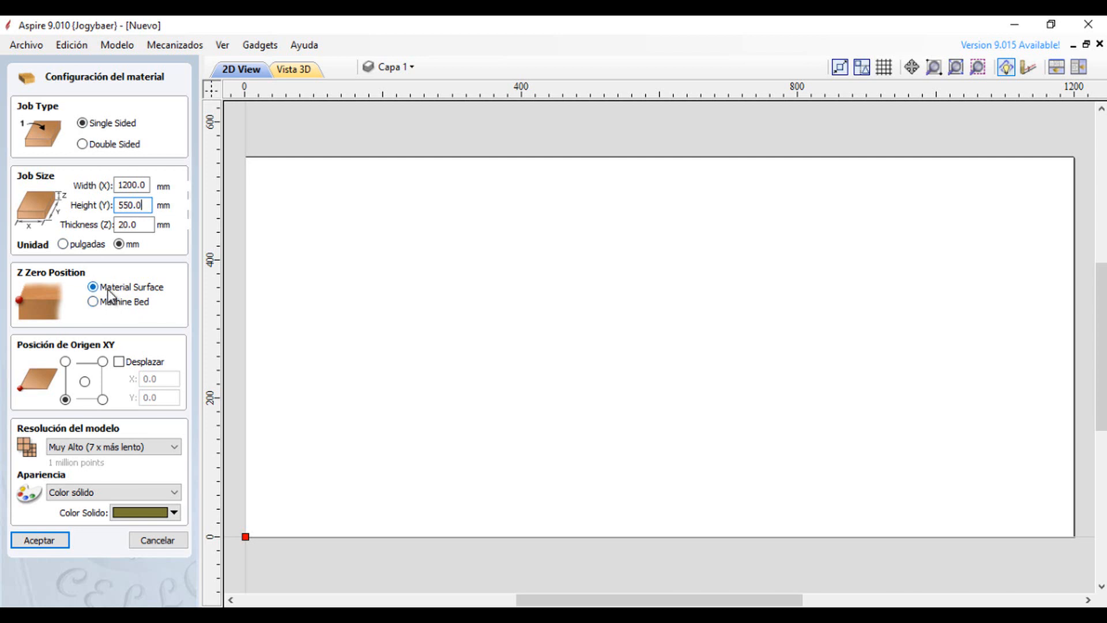
click(115, 305)
click(111, 288)
click(65, 362)
click(65, 400)
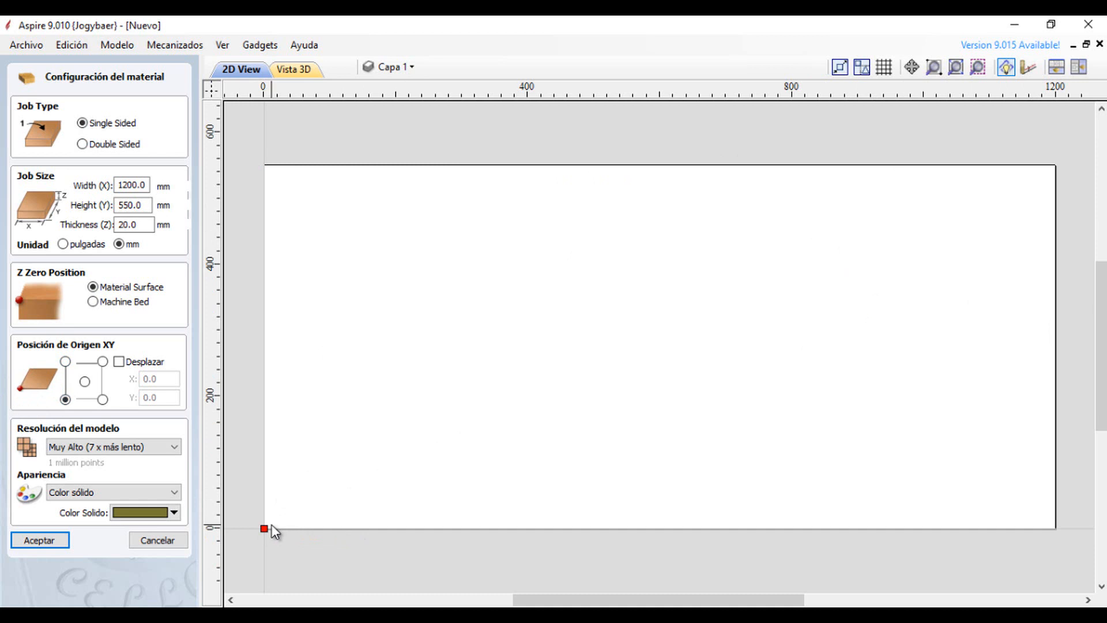
- Try the XY origin at the job's centre and its other corners, returning it to the lower-left corner
click(85, 382)
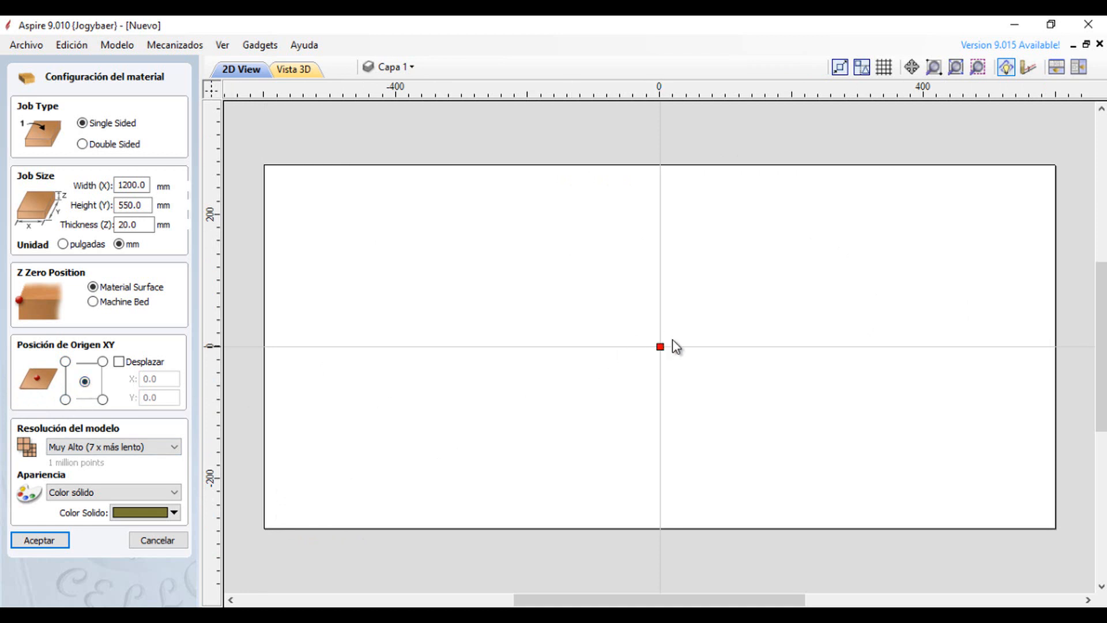
click(65, 362)
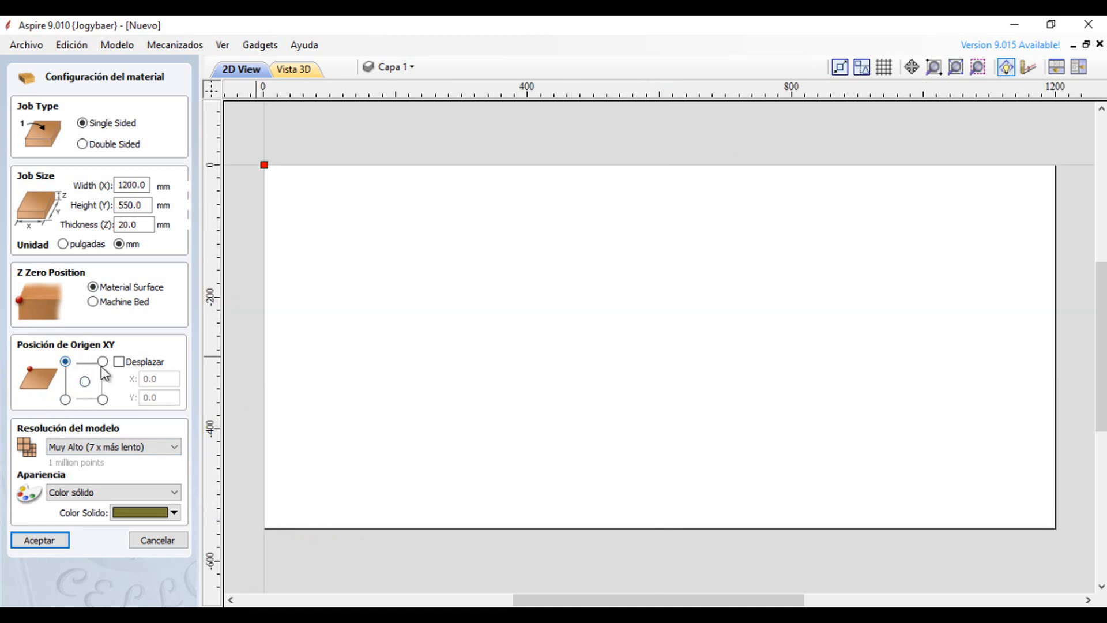
click(102, 362)
click(103, 399)
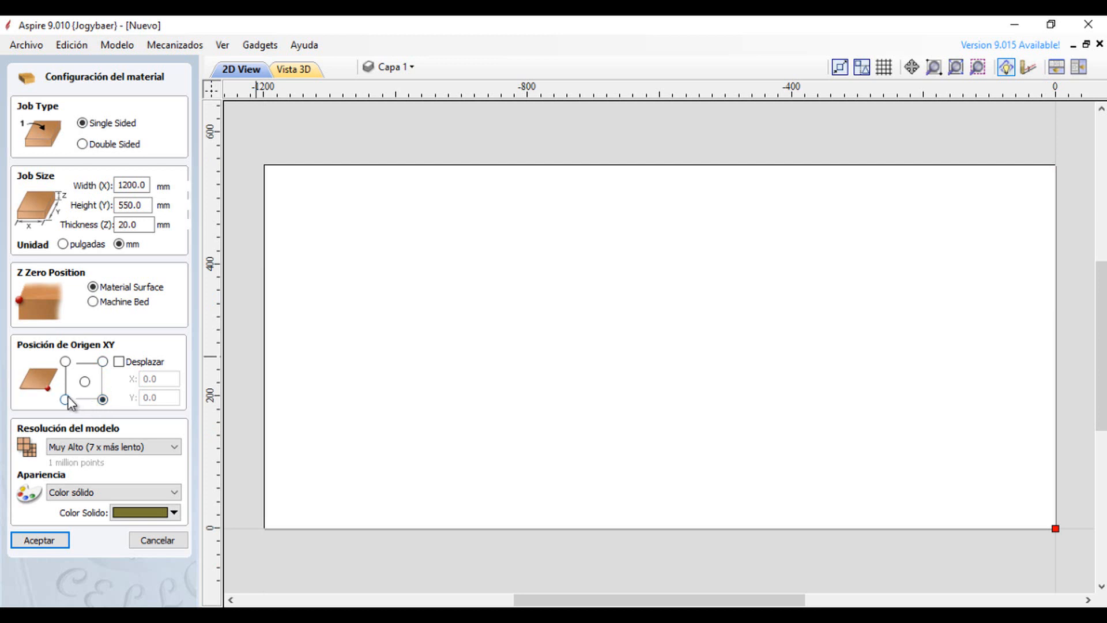
click(65, 399)
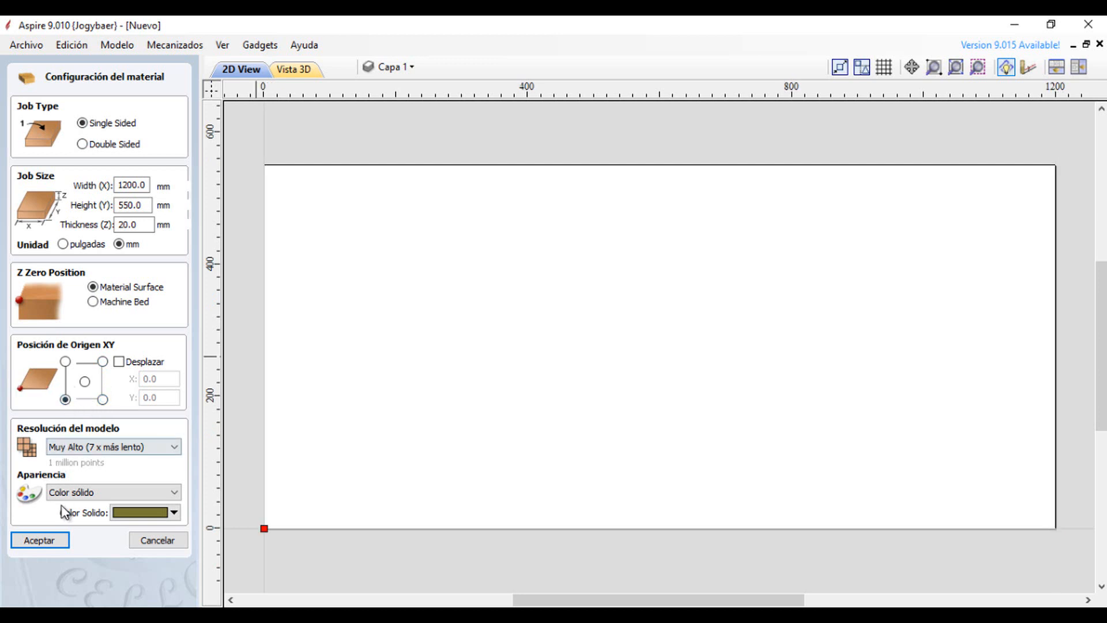
- Accept the material setup, keeping the Muy Alto (7 x más lento) model resolution and the Color sólido appearance
click(141, 451)
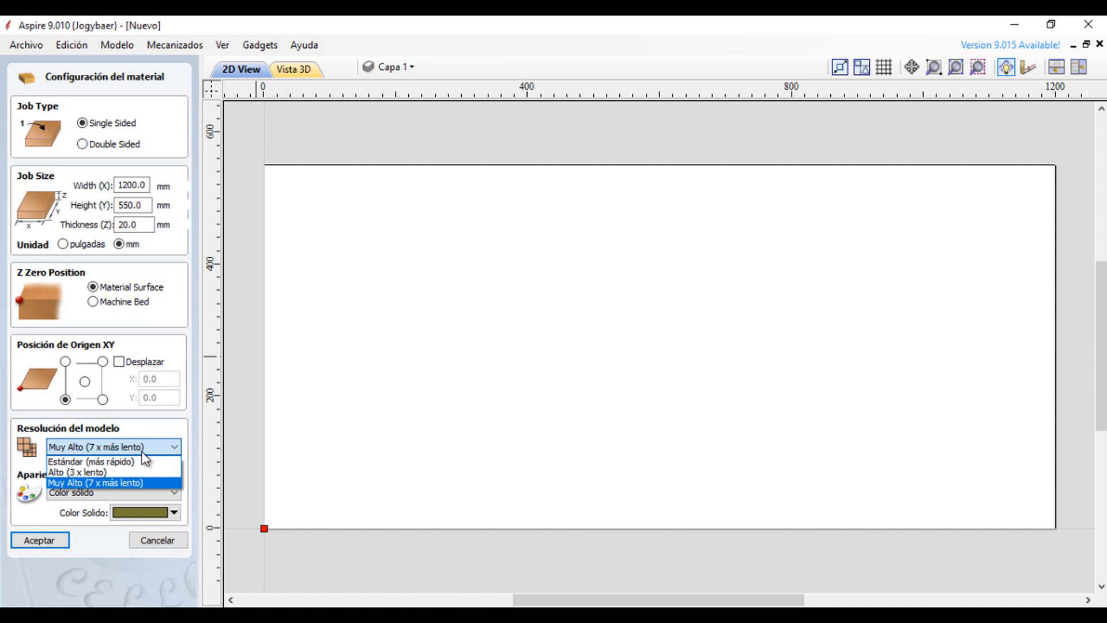
click(143, 454)
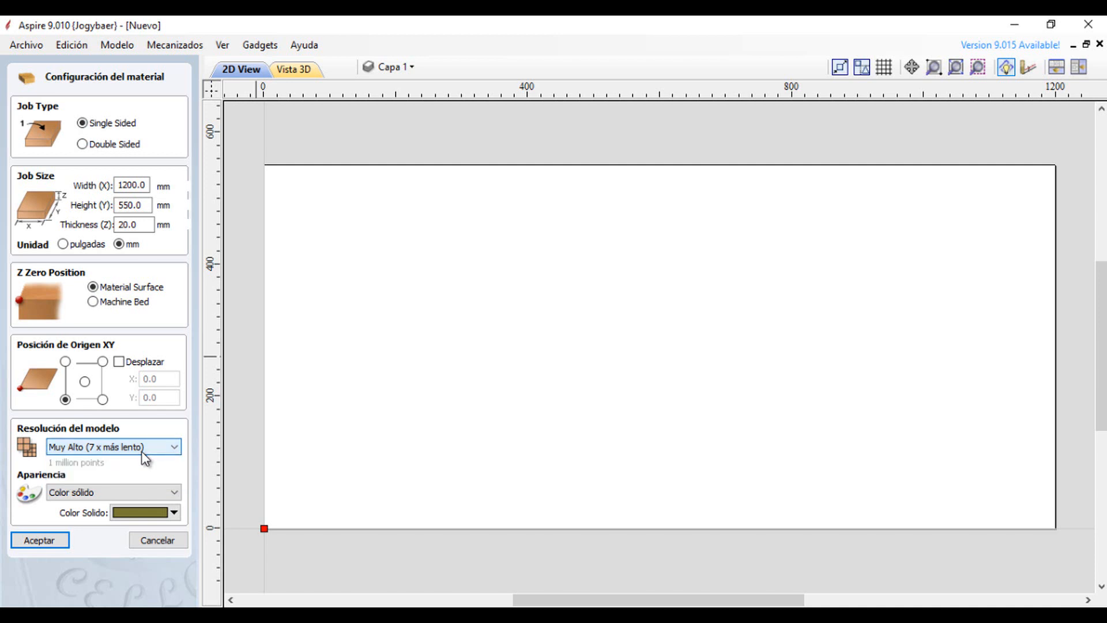
click(165, 497)
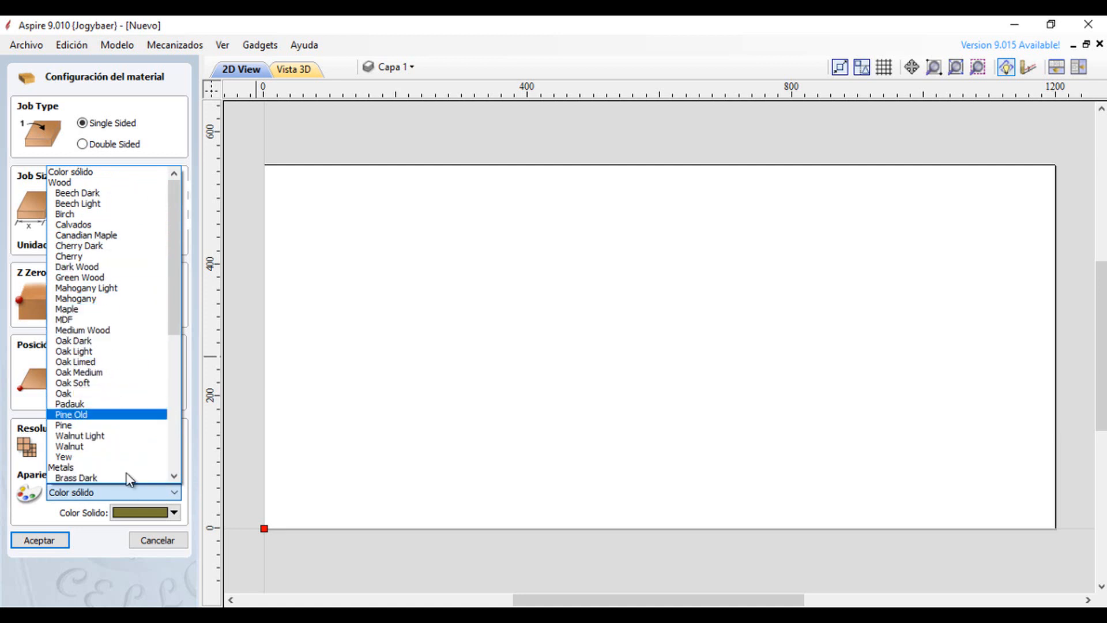
click(158, 496)
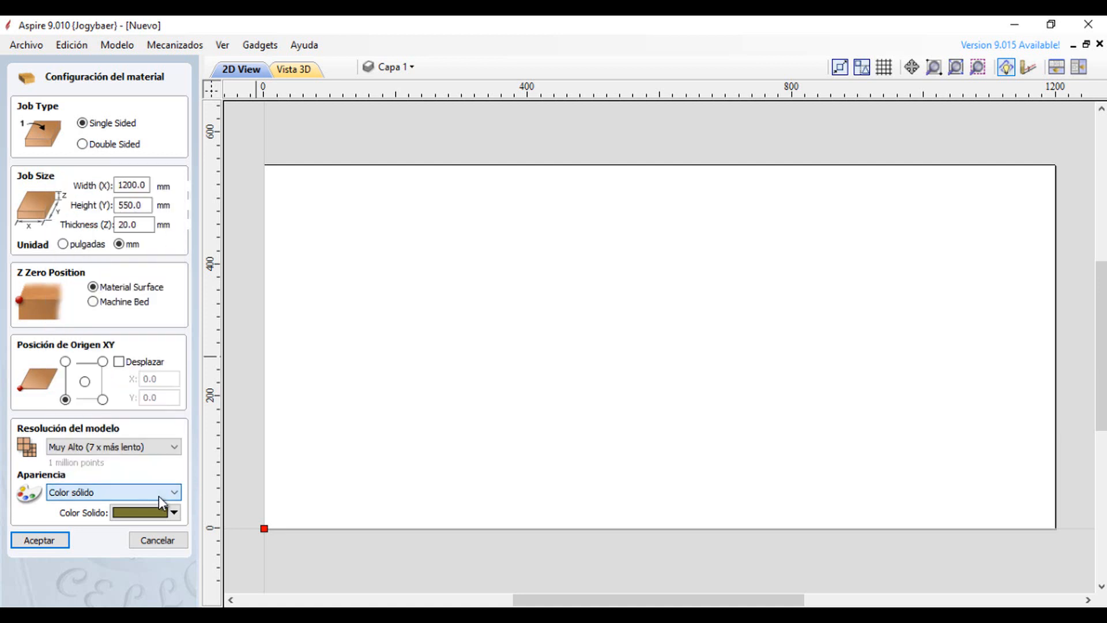
click(59, 543)
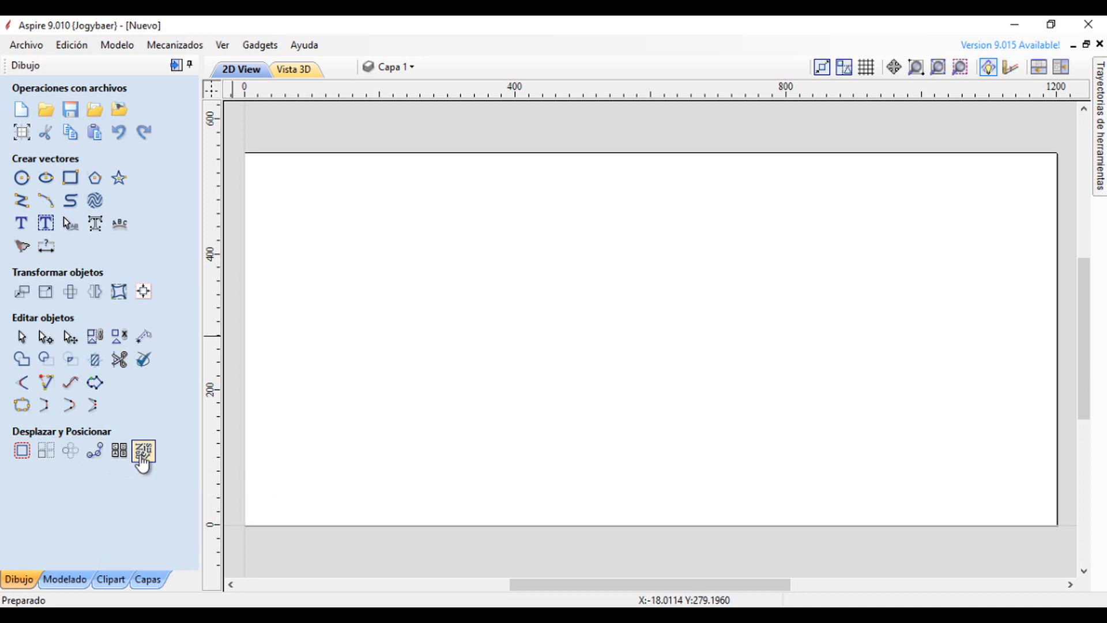
- Draw two trial circles, about 282 mm and 180 mm in diameter, and undo both
click(22, 180)
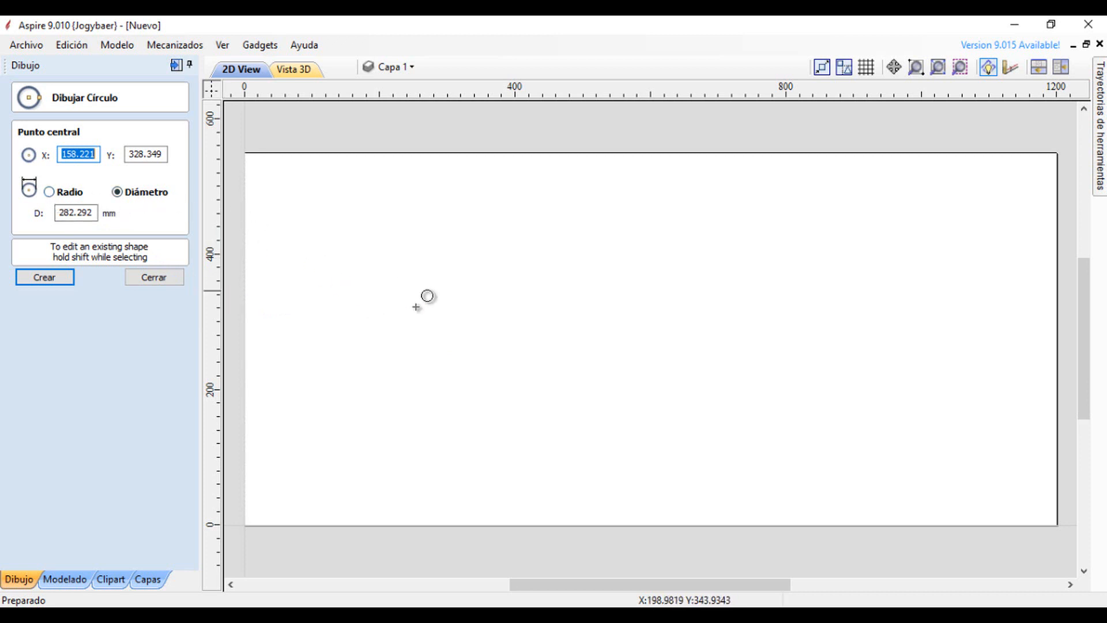
click(449, 316)
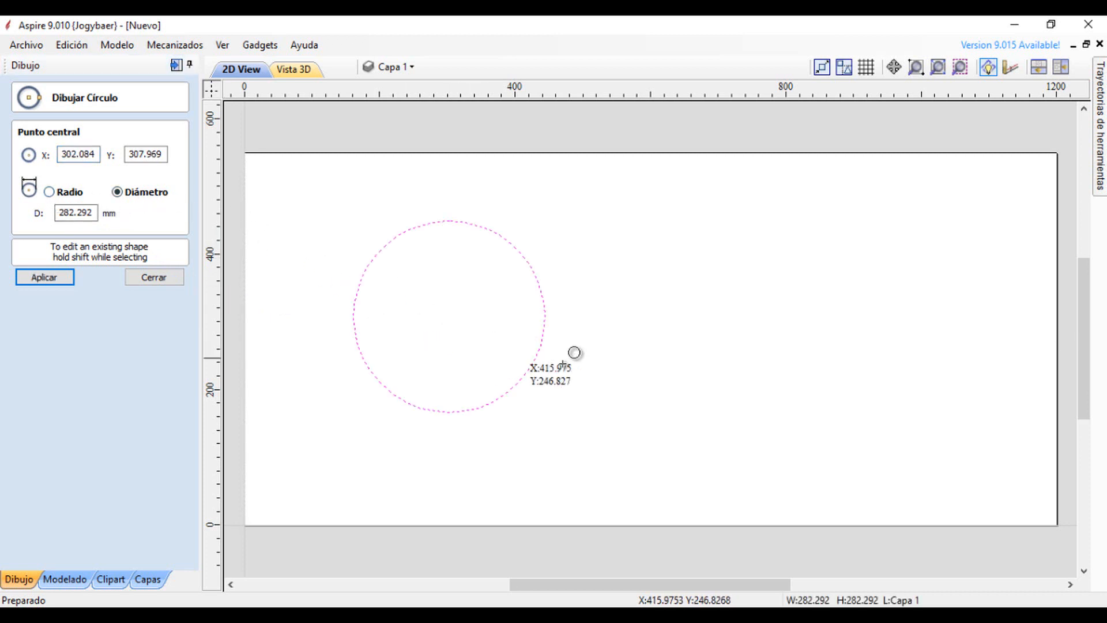
drag(616, 368, 642, 408)
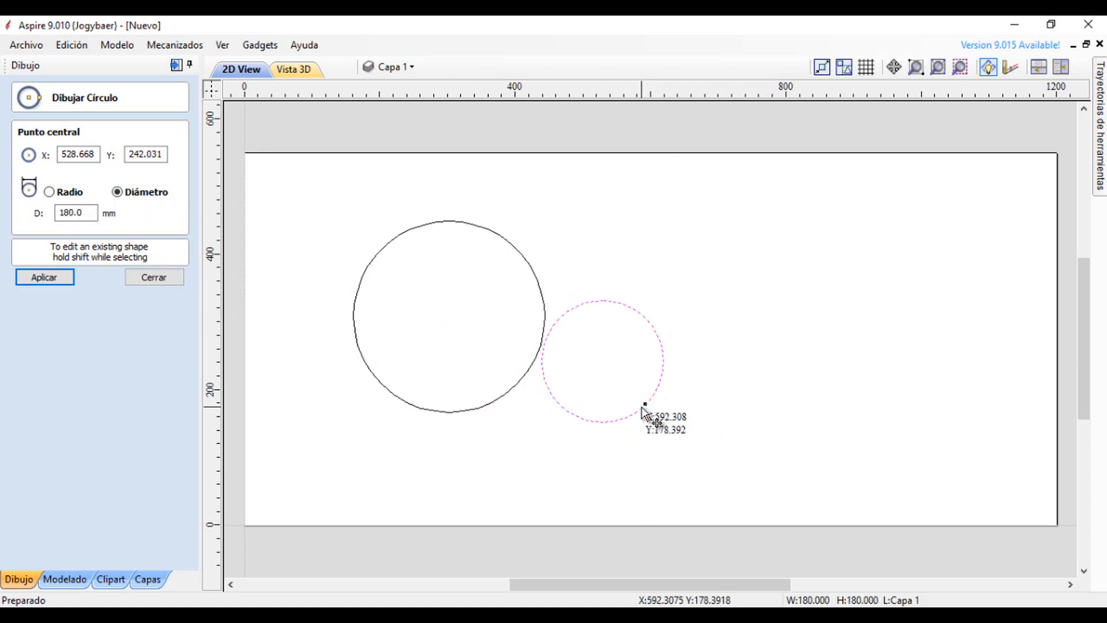
key(Escape)
key(ctrl+z)
key(ctrl+z)
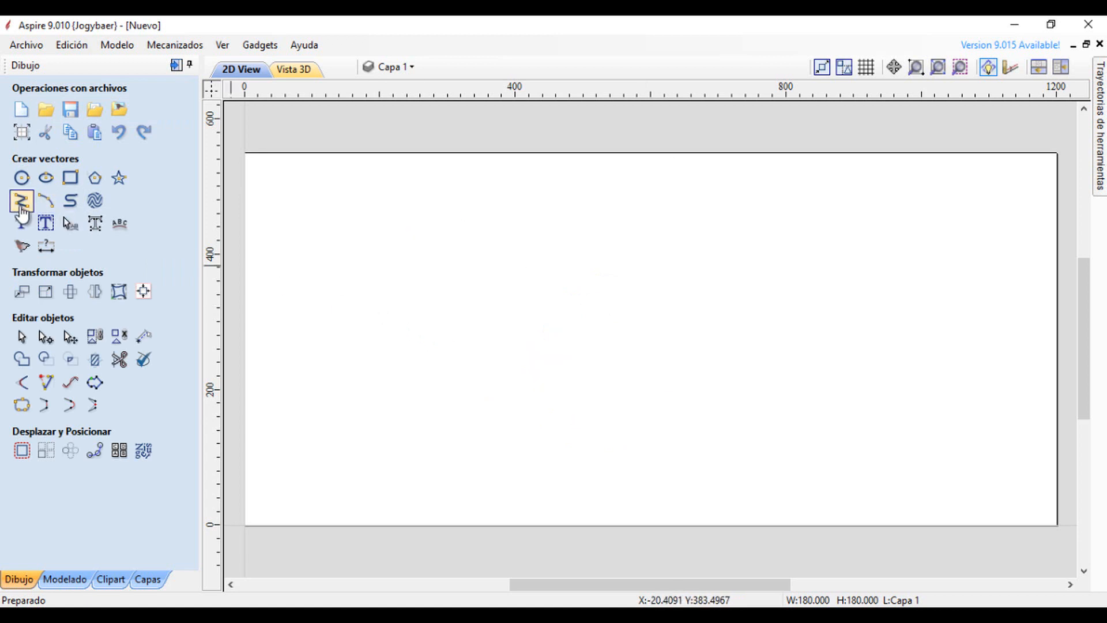
- Draw a circle in the left half of the job area and set its diameter to 200 mm
click(22, 179)
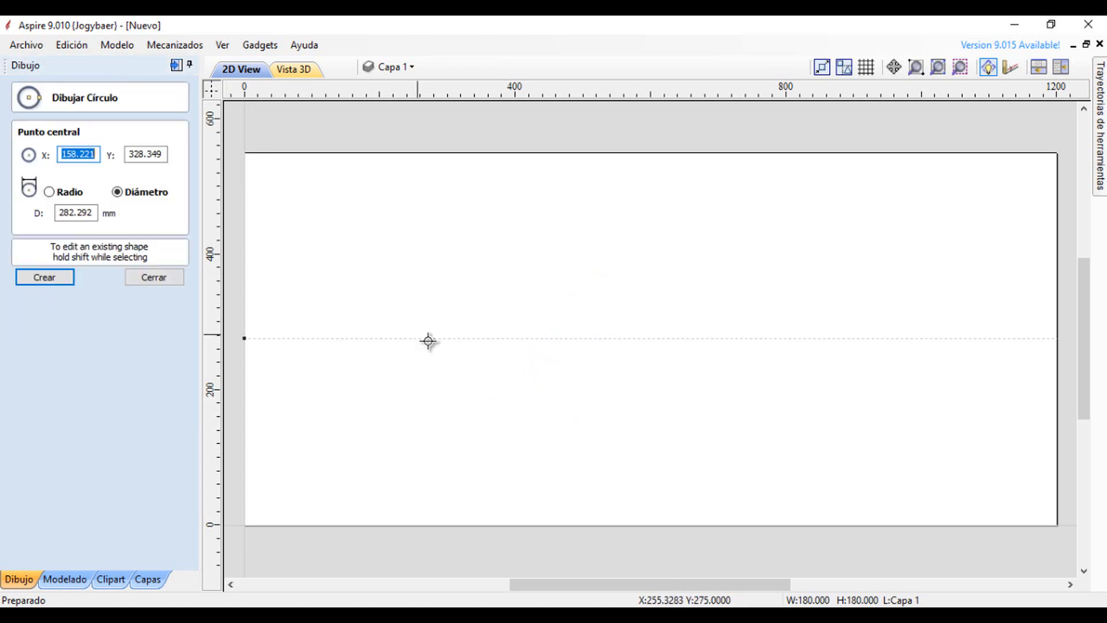
drag(415, 292, 474, 339)
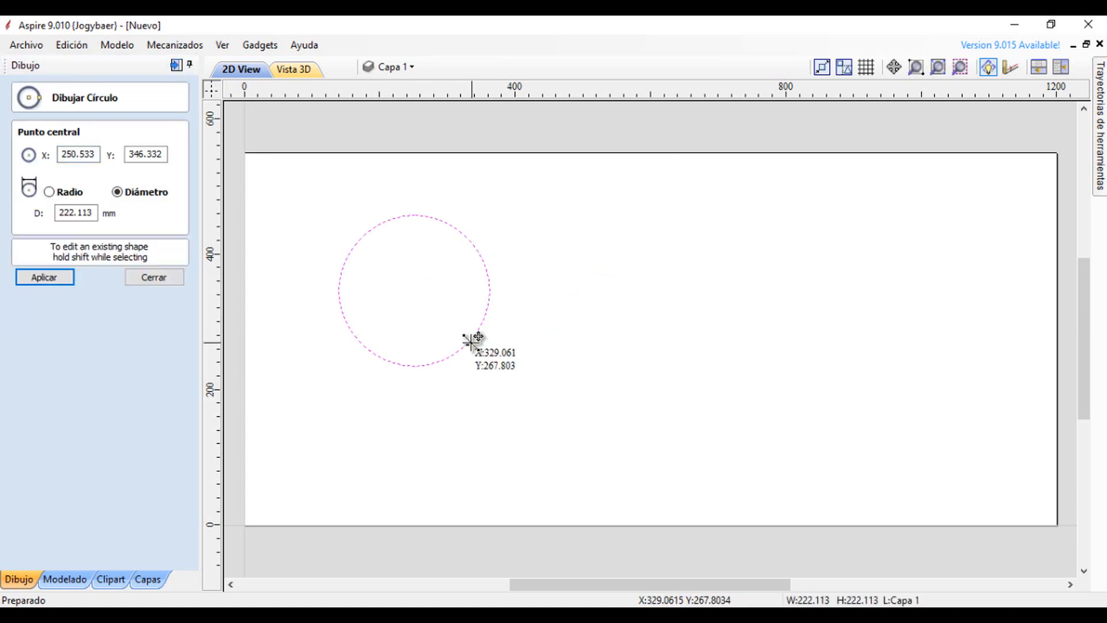
double_click(67, 213)
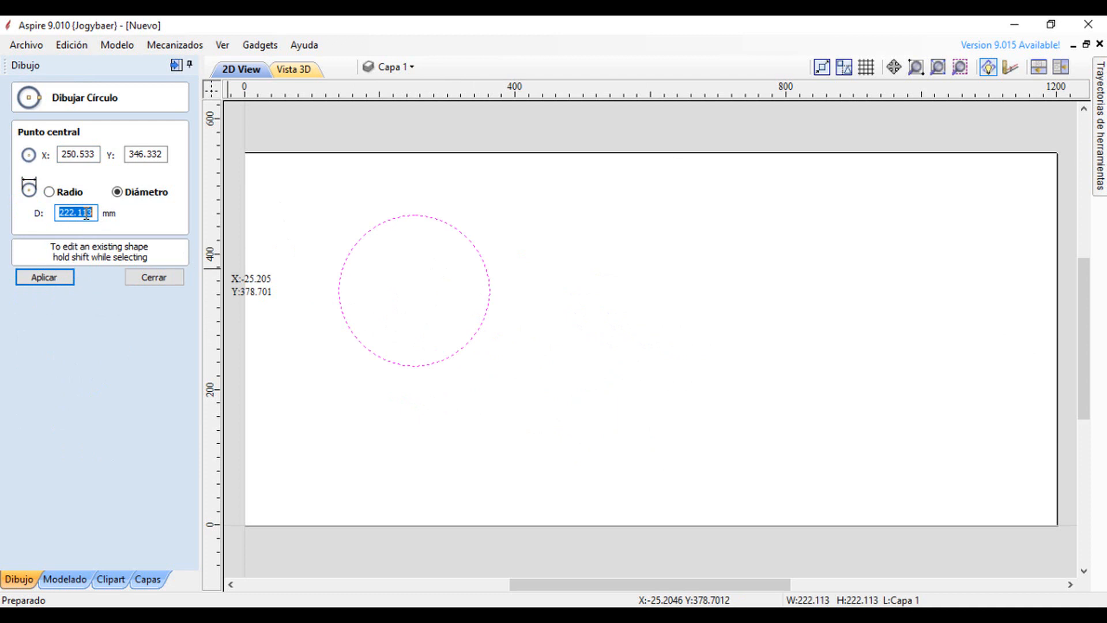
text(200)
key(Return)
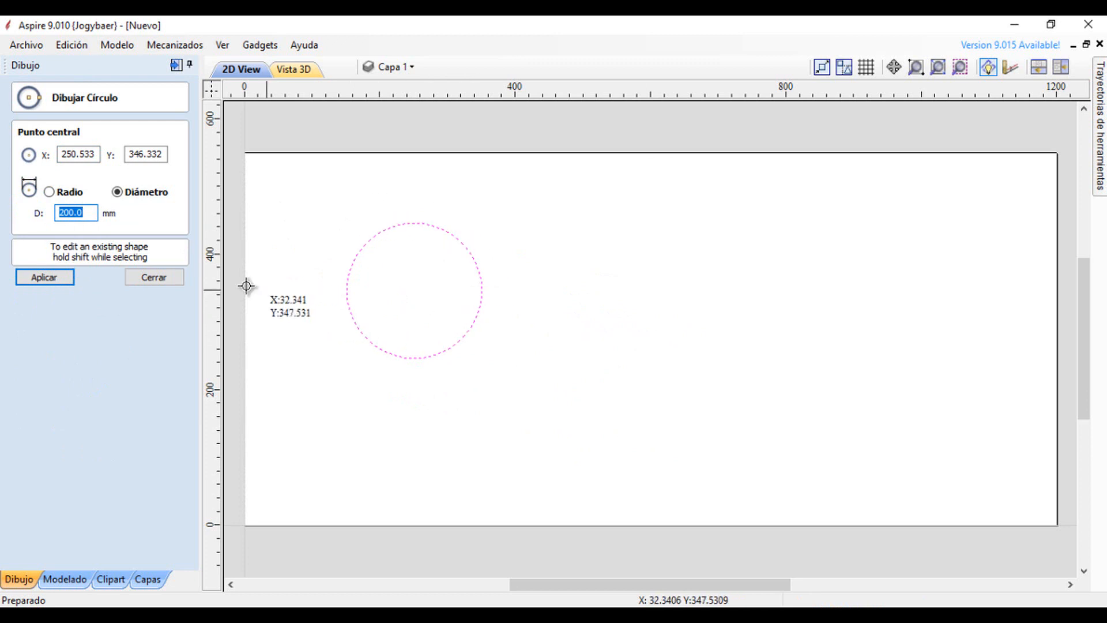
click(43, 278)
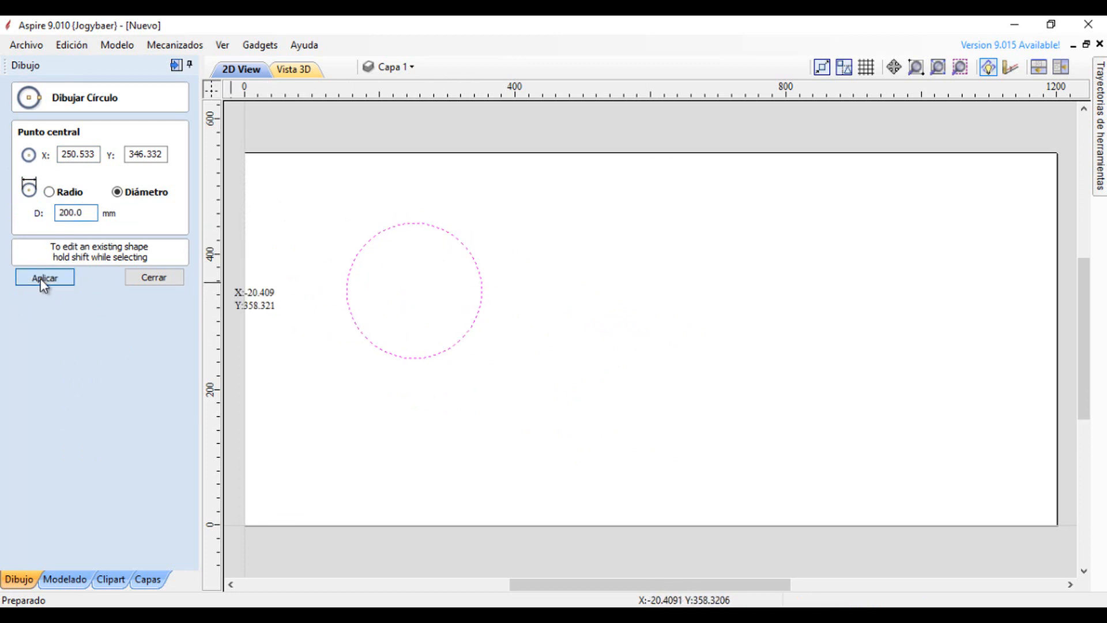
click(157, 278)
click(396, 232)
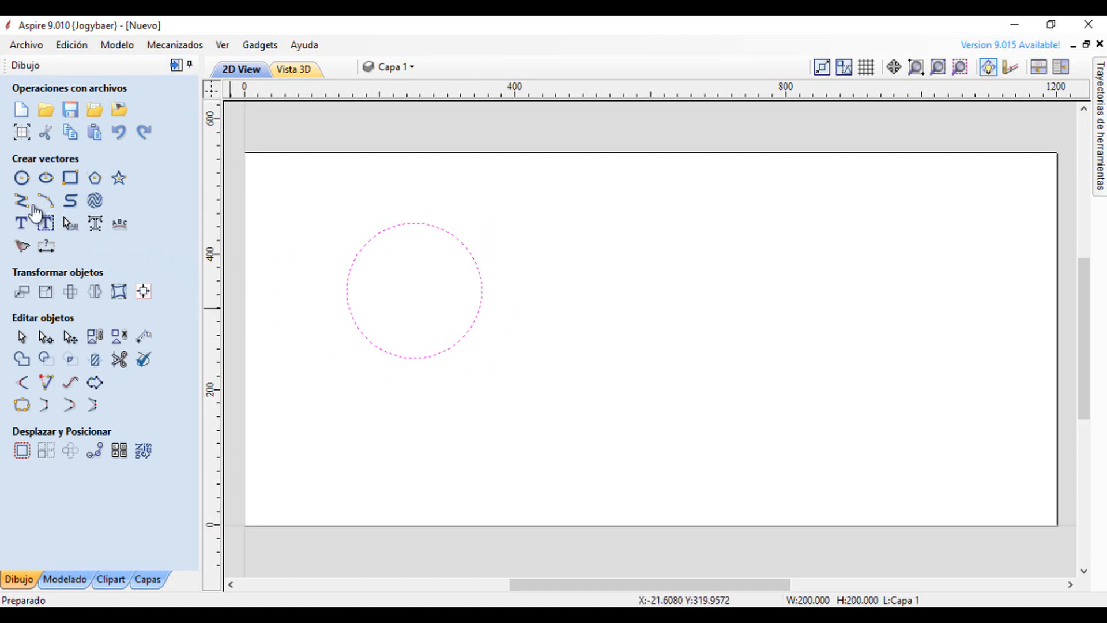
- Try drawing an ellipse in the empty area to the right of the circle
click(46, 178)
drag(698, 300, 749, 355)
drag(835, 426, 735, 362)
key(Escape)
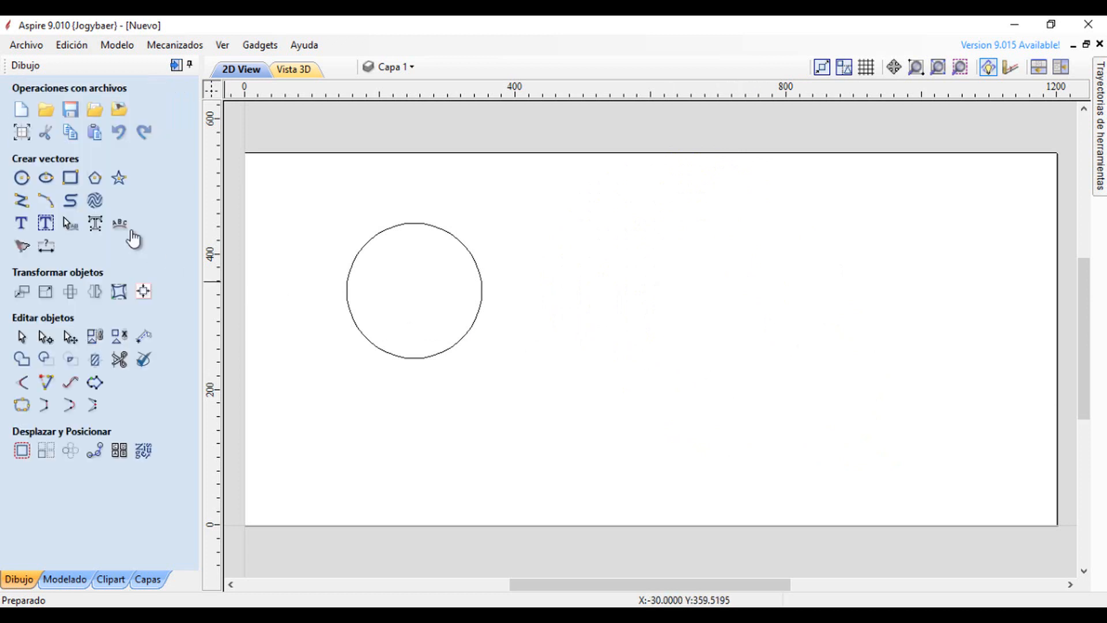
- Draw a square about 205 mm wide and high to the lower right of the circle
click(70, 177)
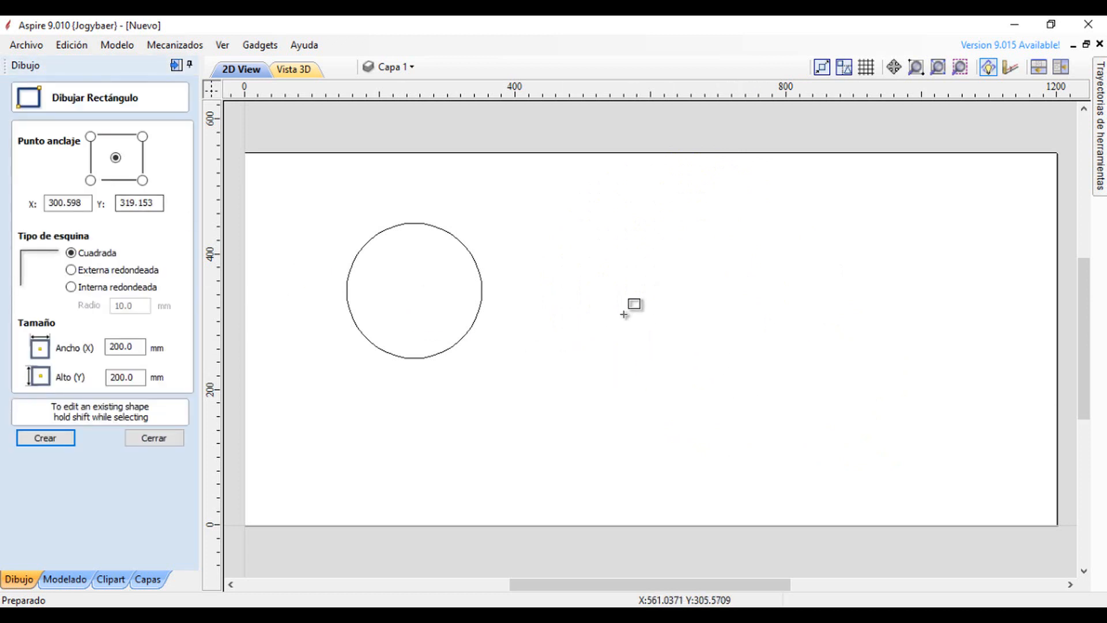
drag(627, 293, 637, 314)
drag(700, 346, 764, 427)
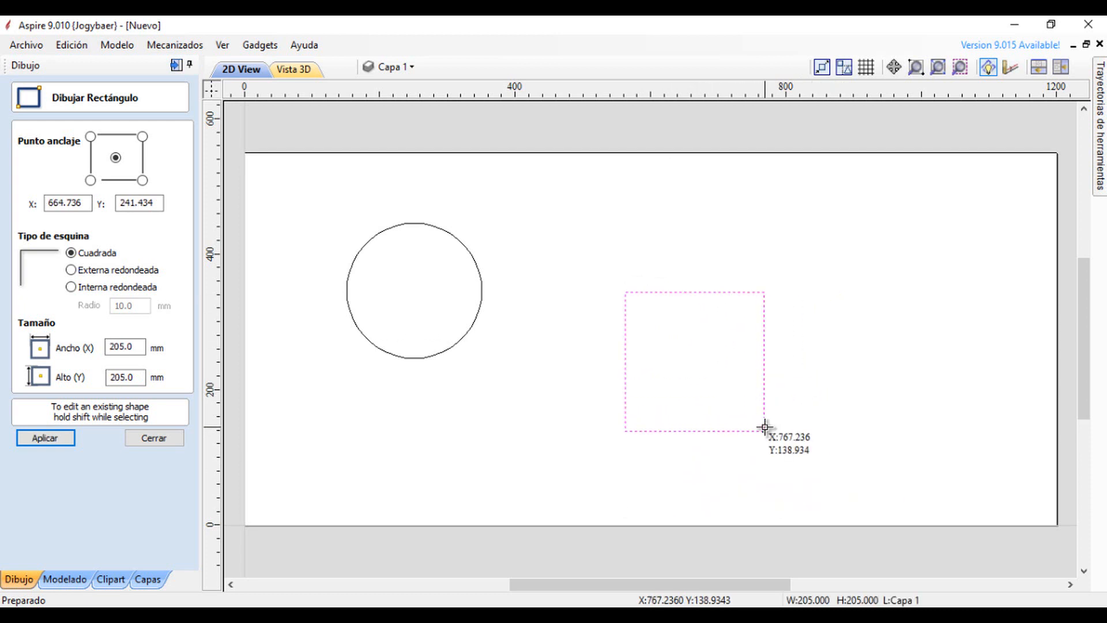
click(126, 349)
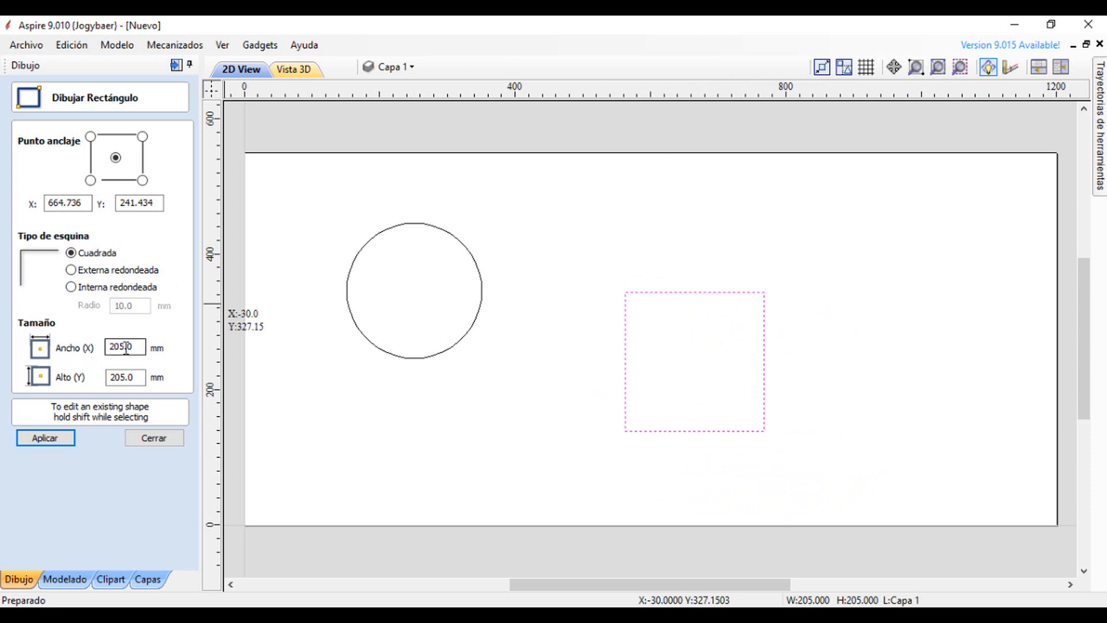
click(130, 378)
- Try the Externa redondeada and Interna redondeada corner types for the square, returning to Cuadrada
click(84, 274)
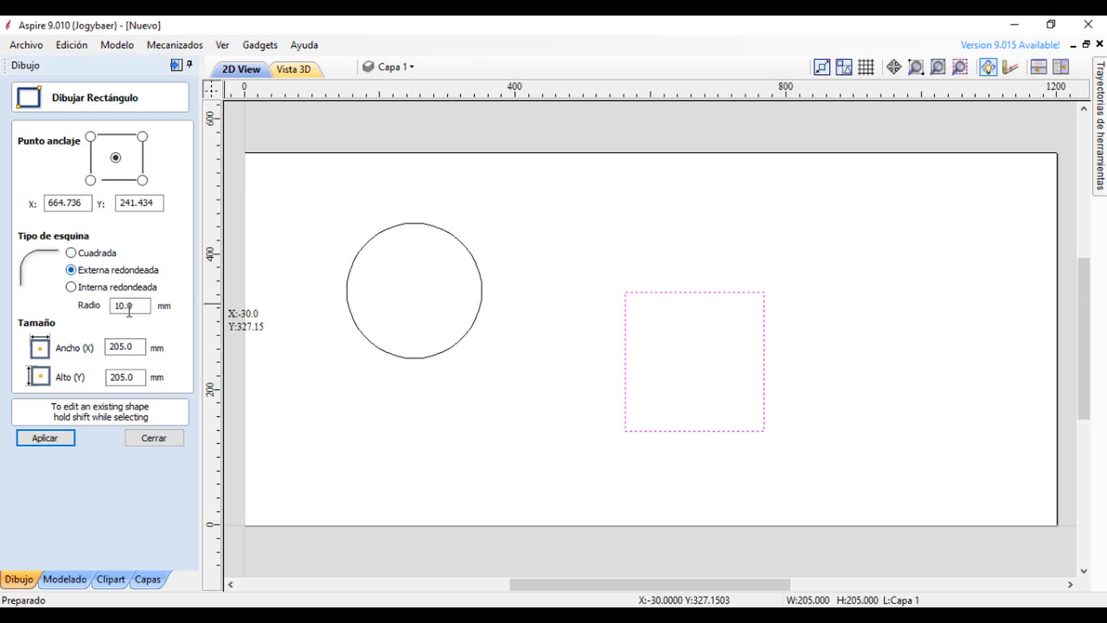
click(100, 289)
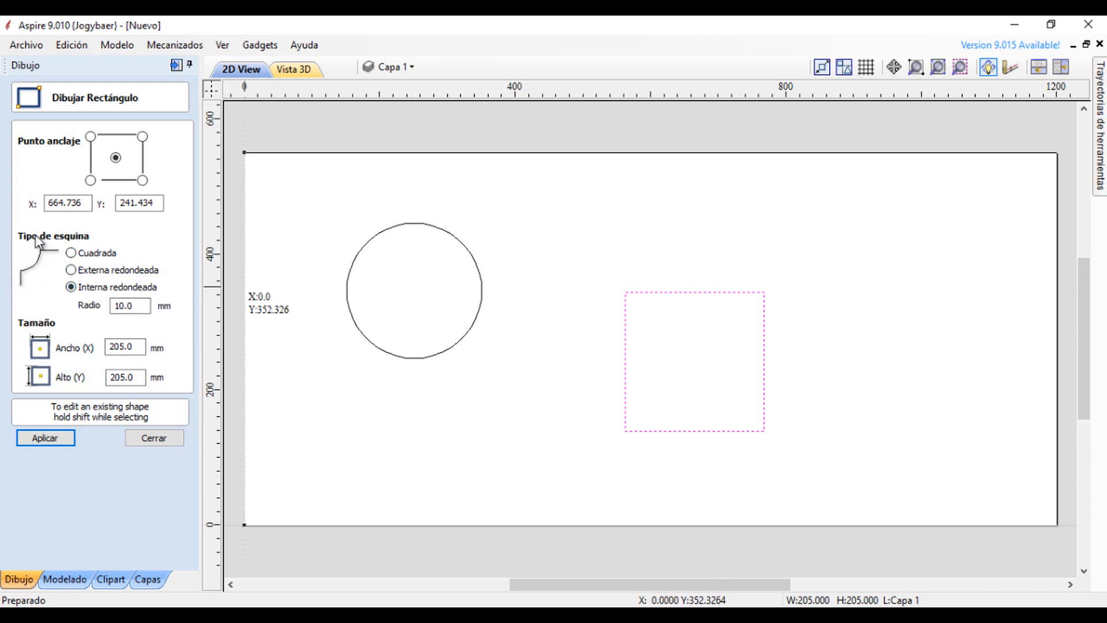
click(86, 272)
click(98, 254)
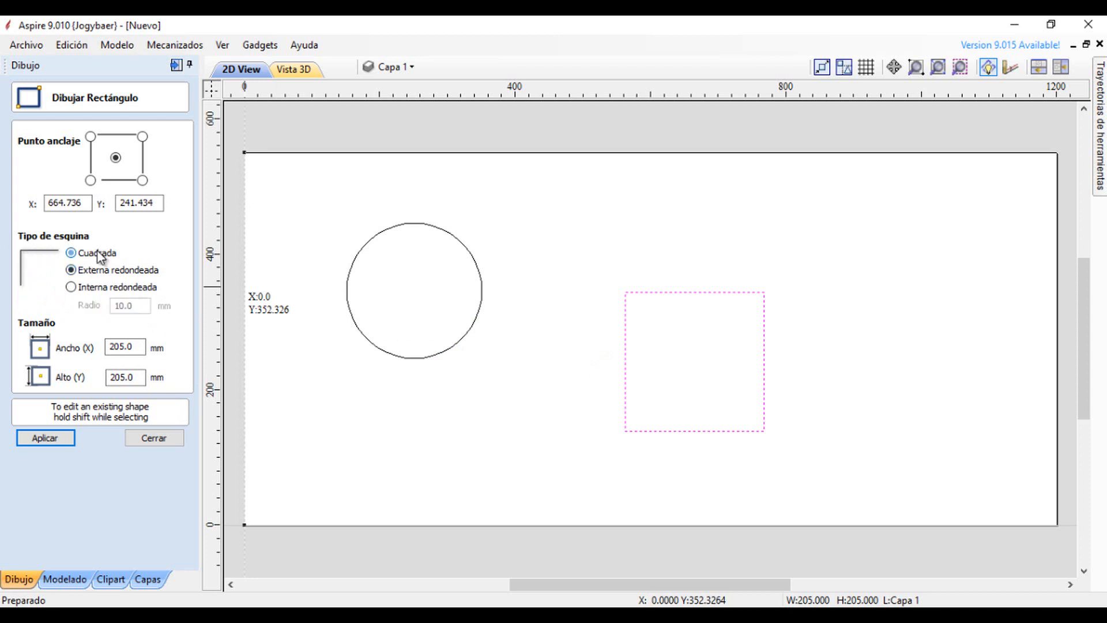
- Apply the square's settings, leave the rectangle tool and clear the selection
click(52, 438)
click(154, 439)
drag(645, 234, 796, 483)
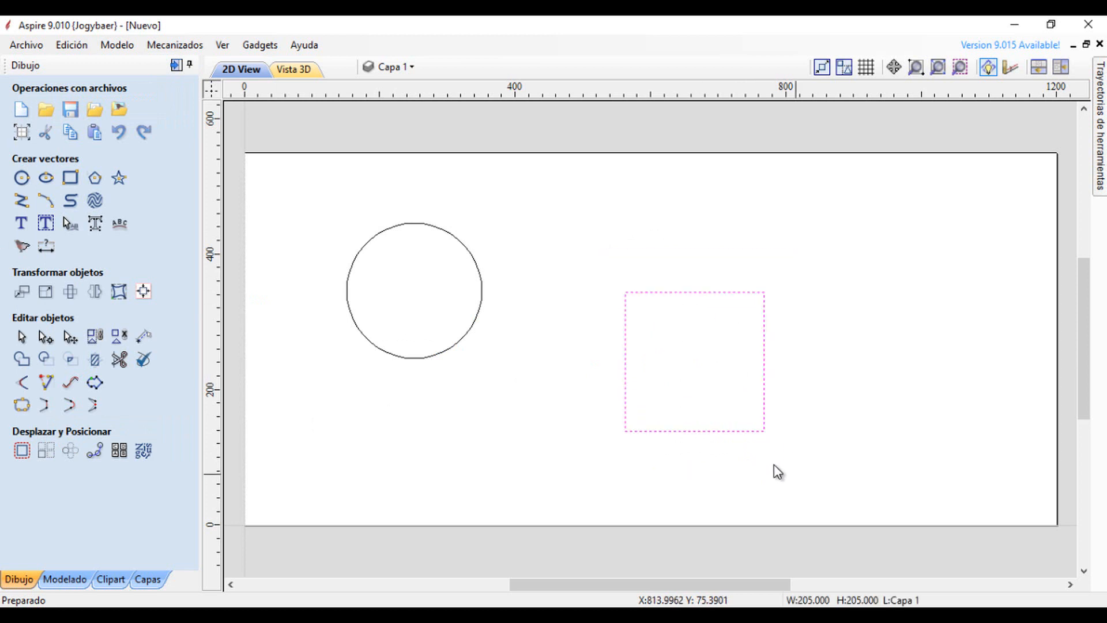
click(519, 419)
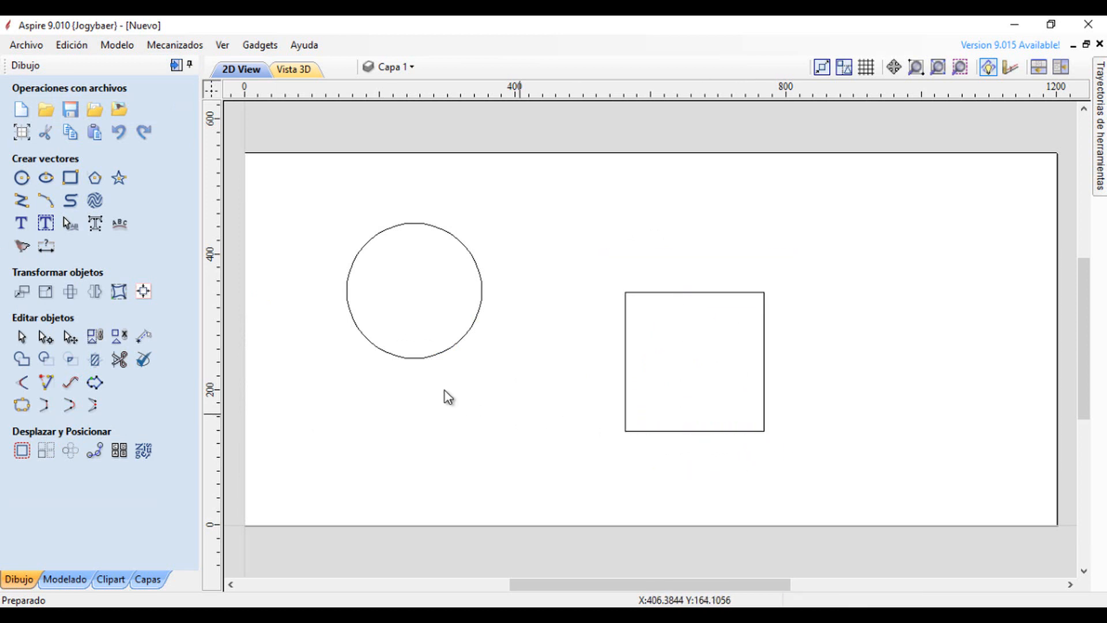
- Try drawing a five-sided polygon with a radius of about 65 mm to the upper right of the square
click(96, 180)
click(871, 256)
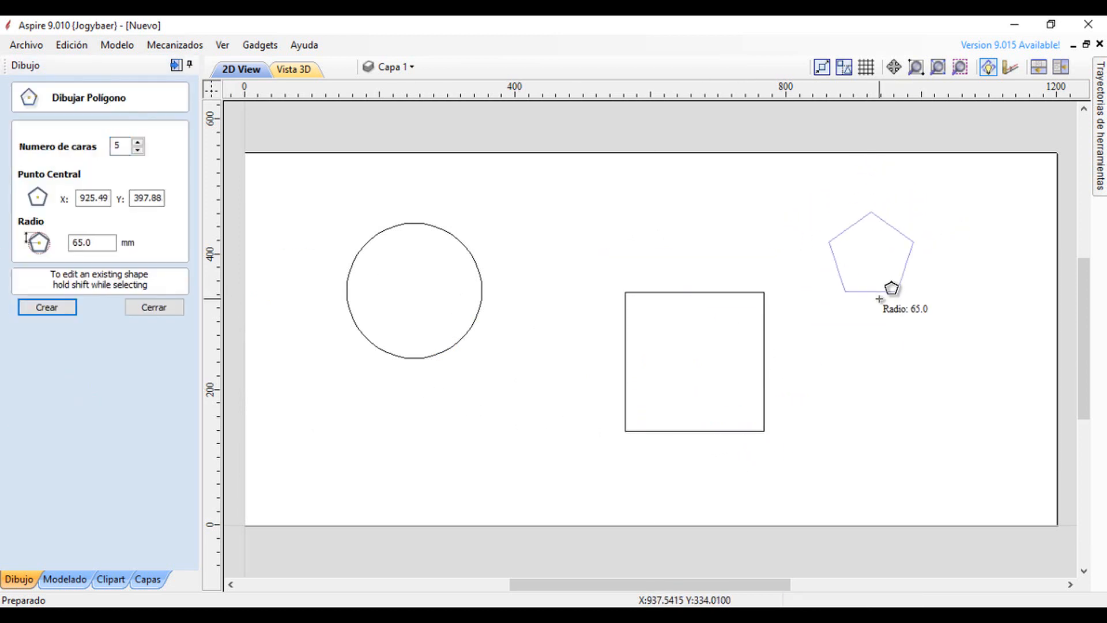
key(Escape)
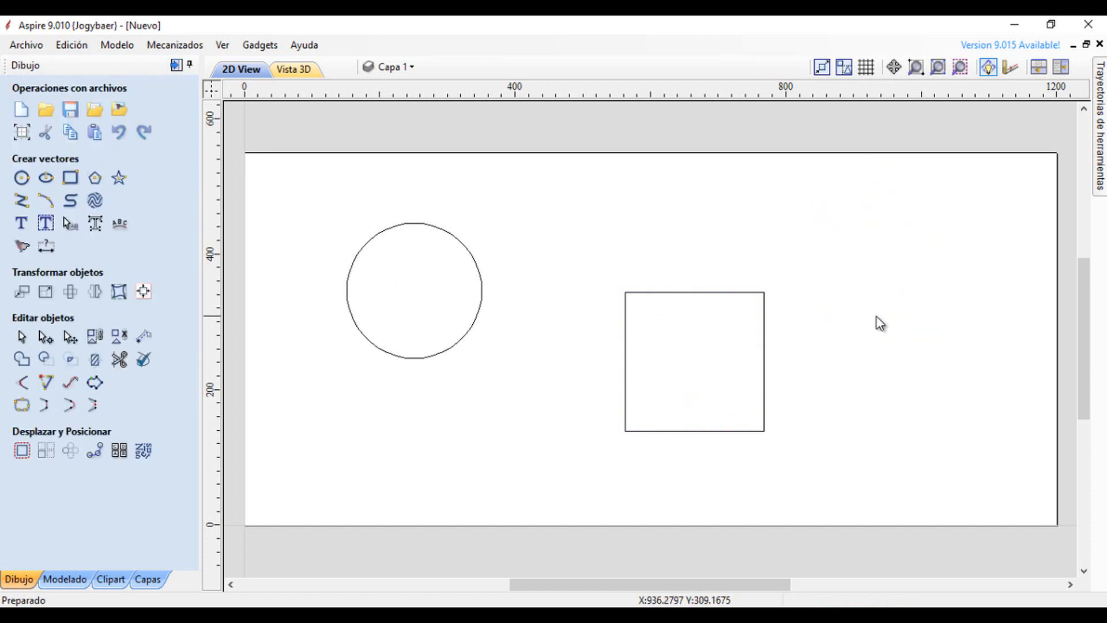
- Draw a five-pointed star to the right of the square with an outer radius of about 110 mm
click(119, 178)
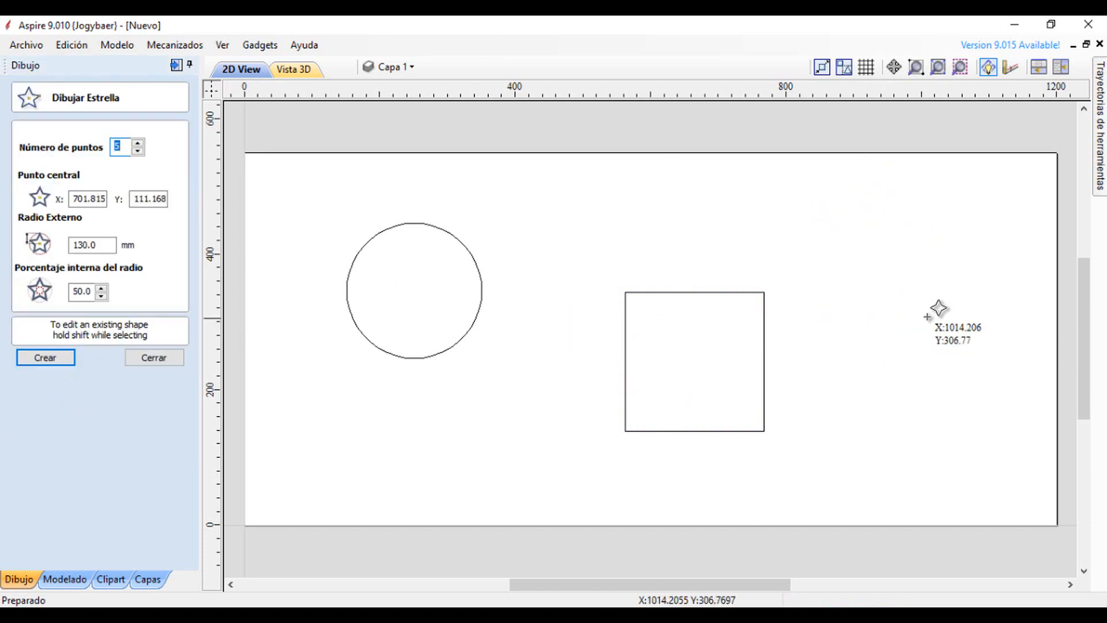
click(884, 308)
click(930, 365)
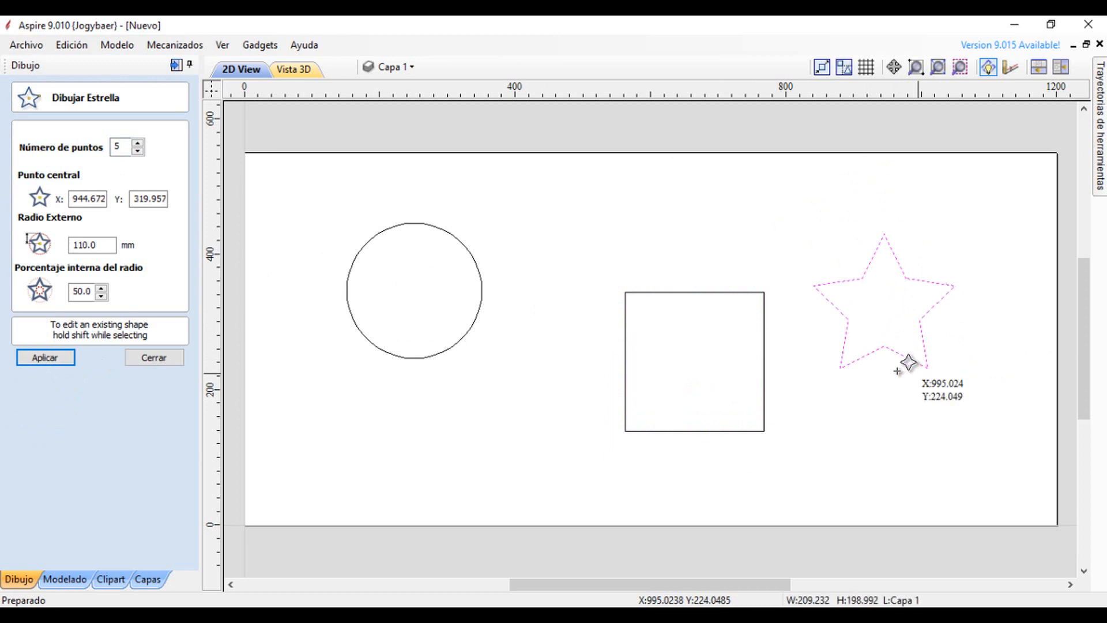
- Change the star to seven points, apply it, close the star settings and clear the selection
click(139, 143)
click(139, 145)
click(139, 151)
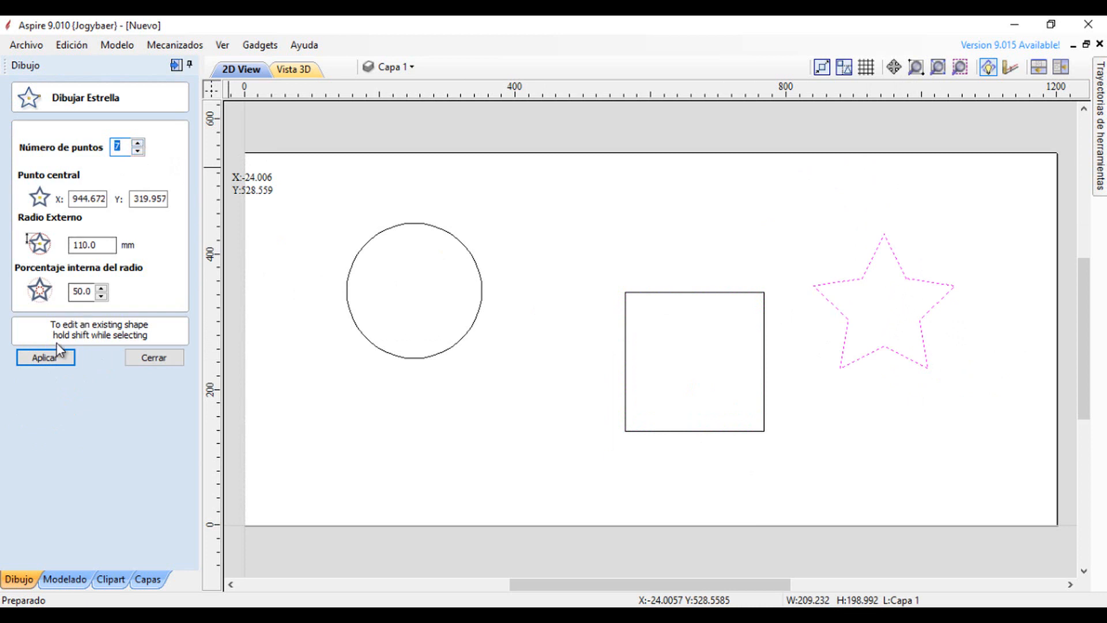
click(51, 358)
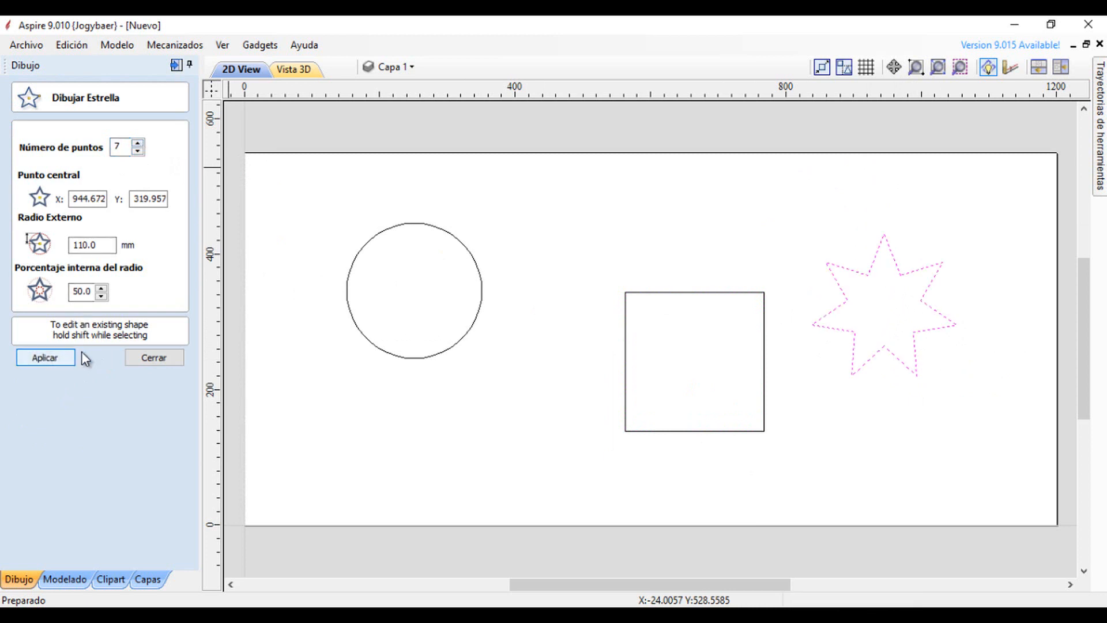
click(171, 358)
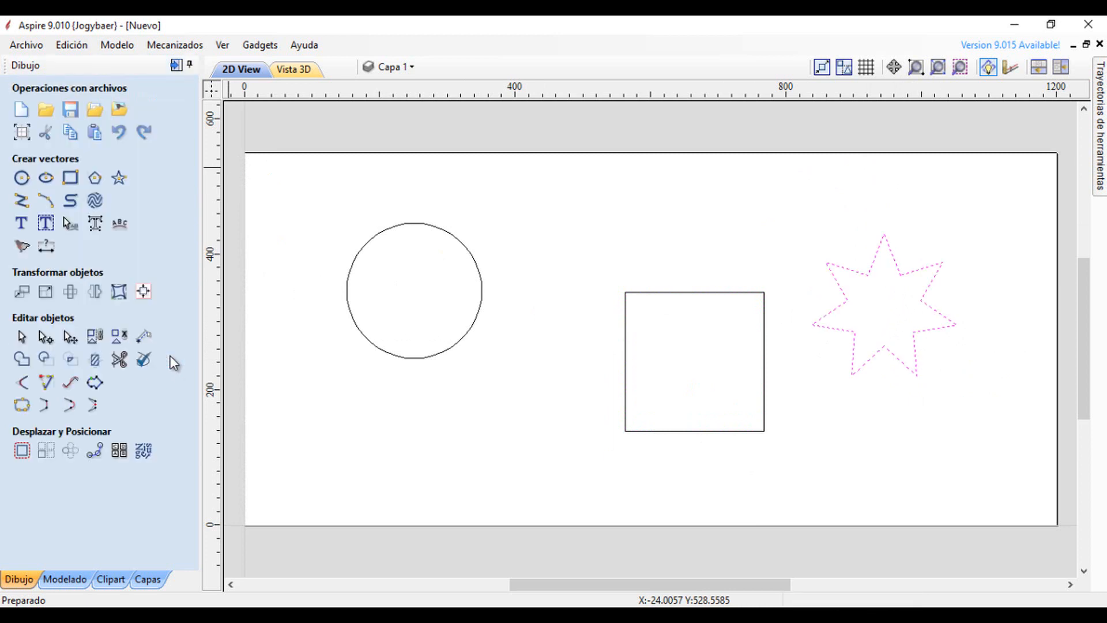
click(277, 363)
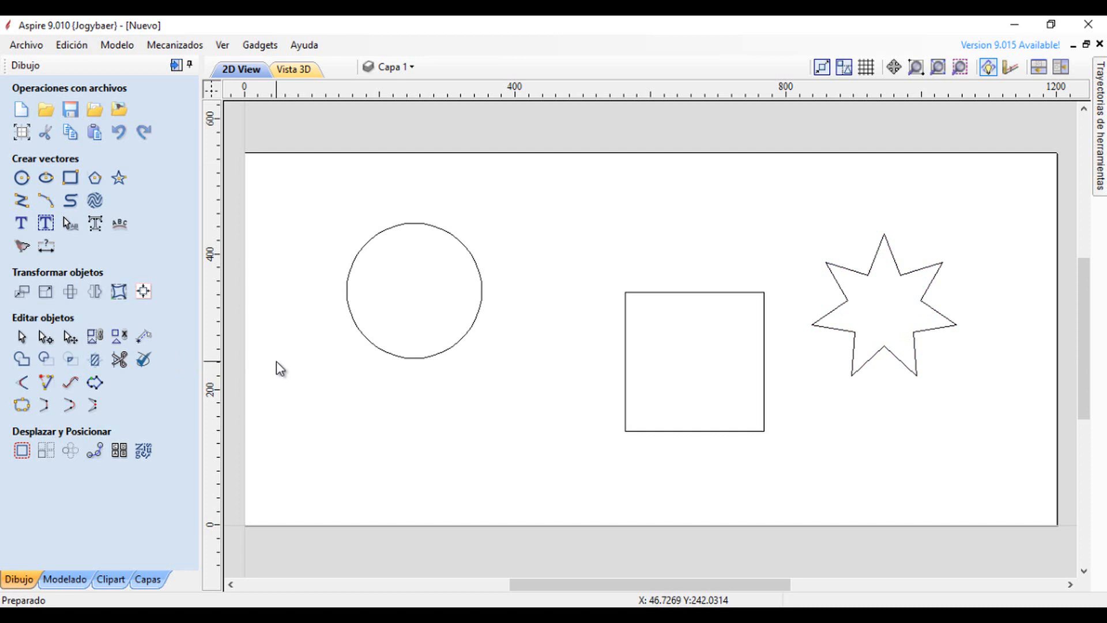
- Try rotating the circle about its own center with its transform handles
click(416, 226)
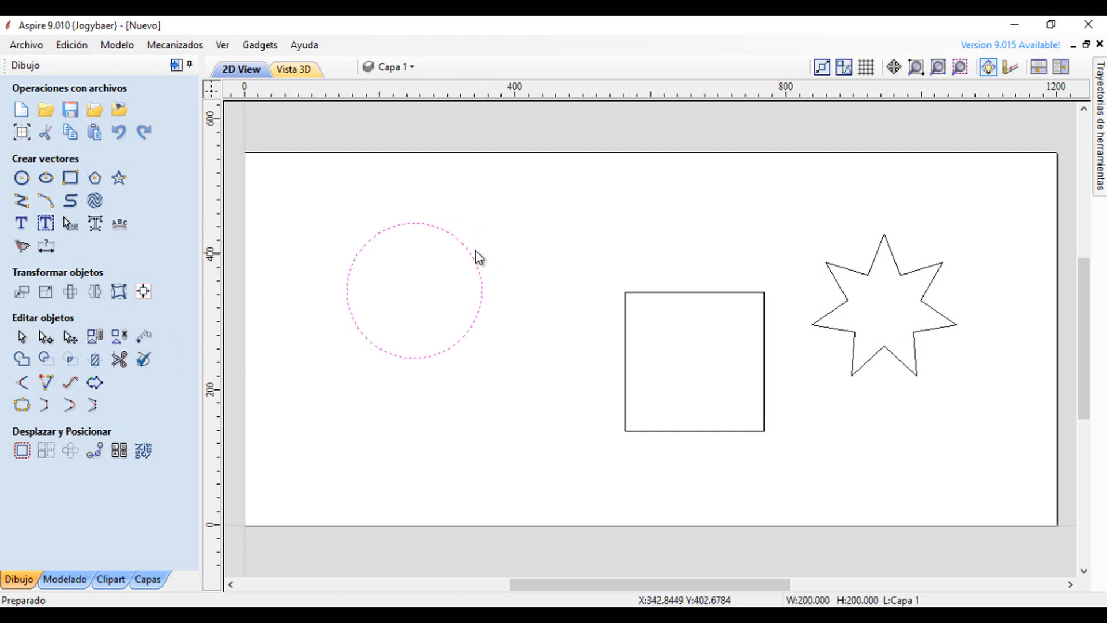
click(462, 241)
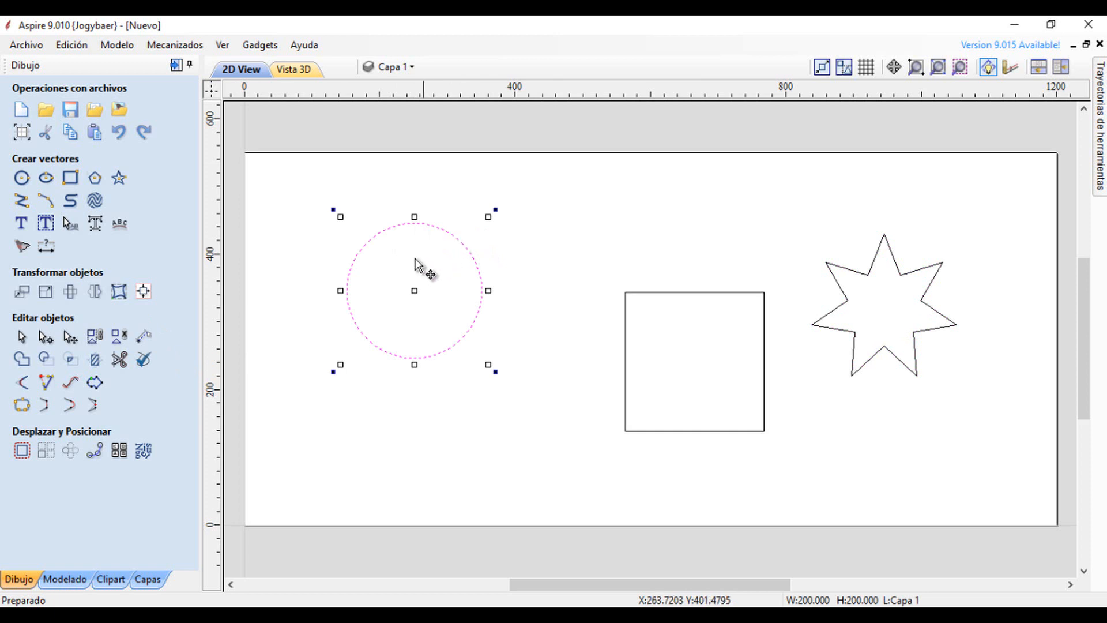
drag(330, 211, 412, 212)
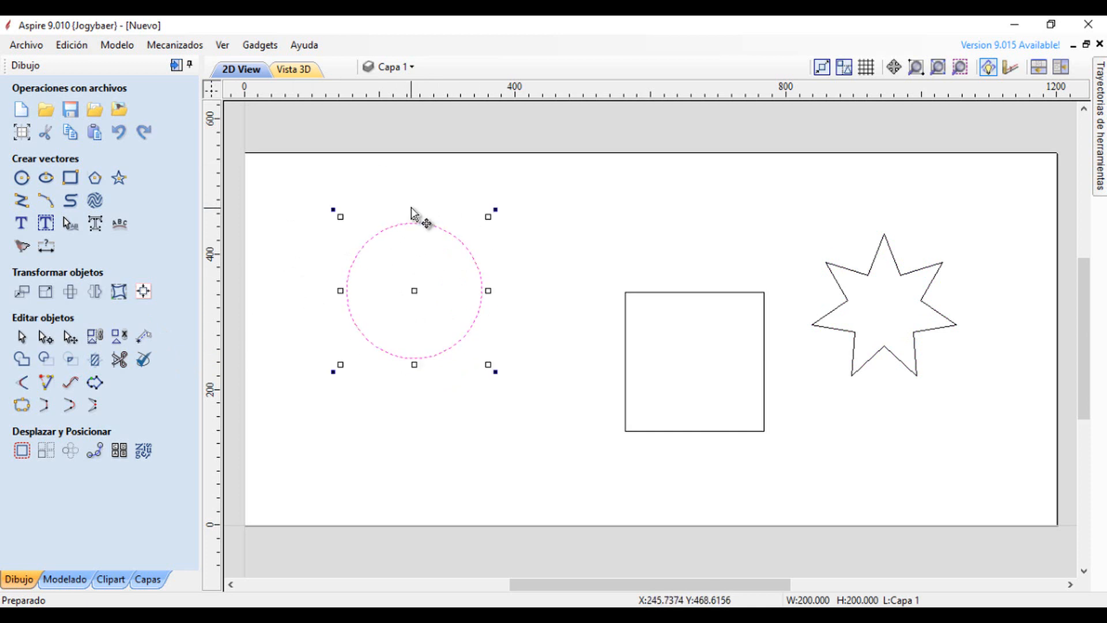
- Try rotating the square counterclockwise and resizing it slightly, returning it to its upright orientation and original size
click(681, 293)
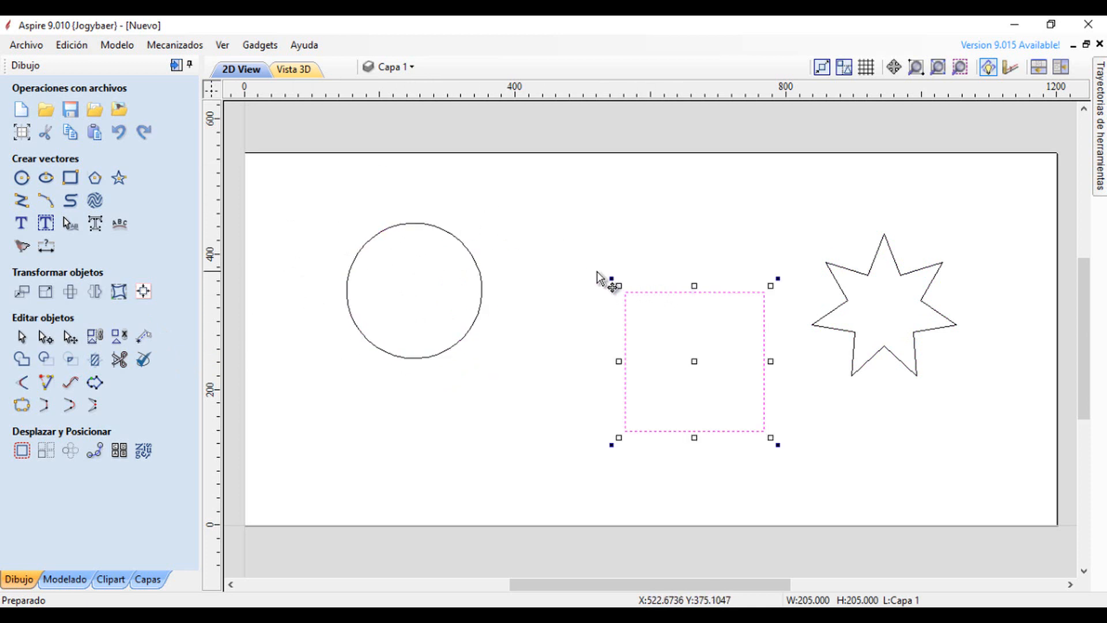
drag(612, 279, 591, 319)
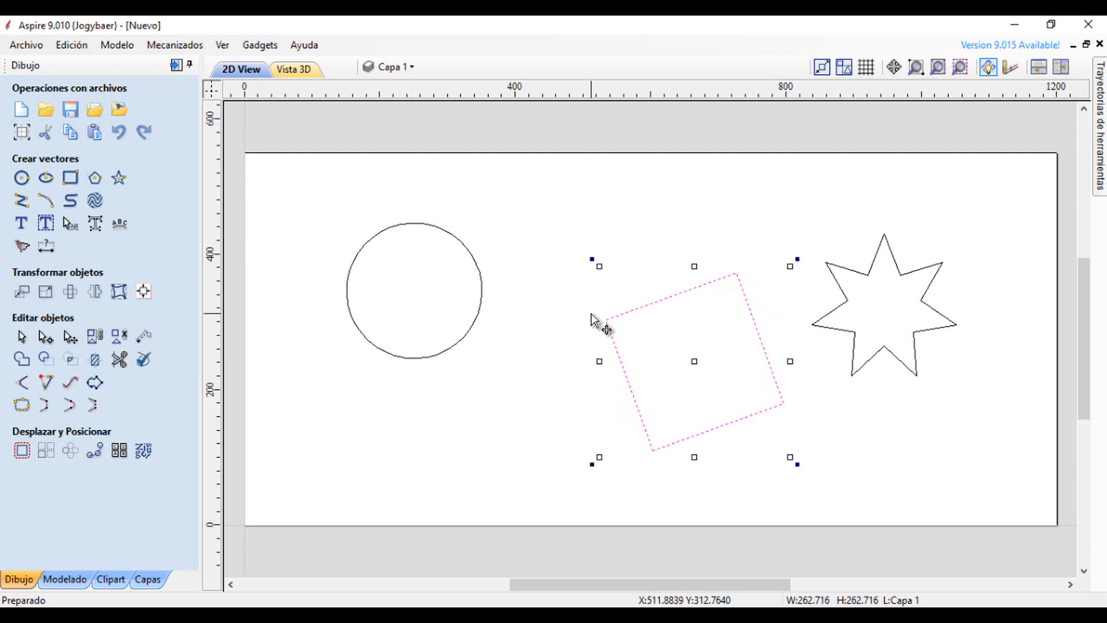
drag(593, 259, 720, 468)
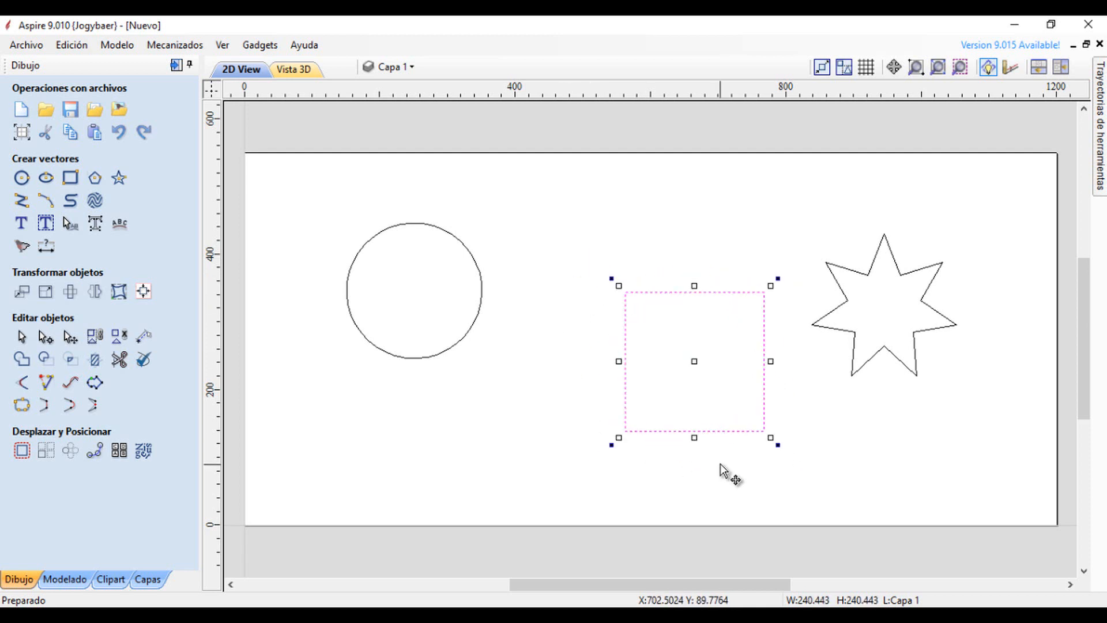
drag(620, 286, 618, 283)
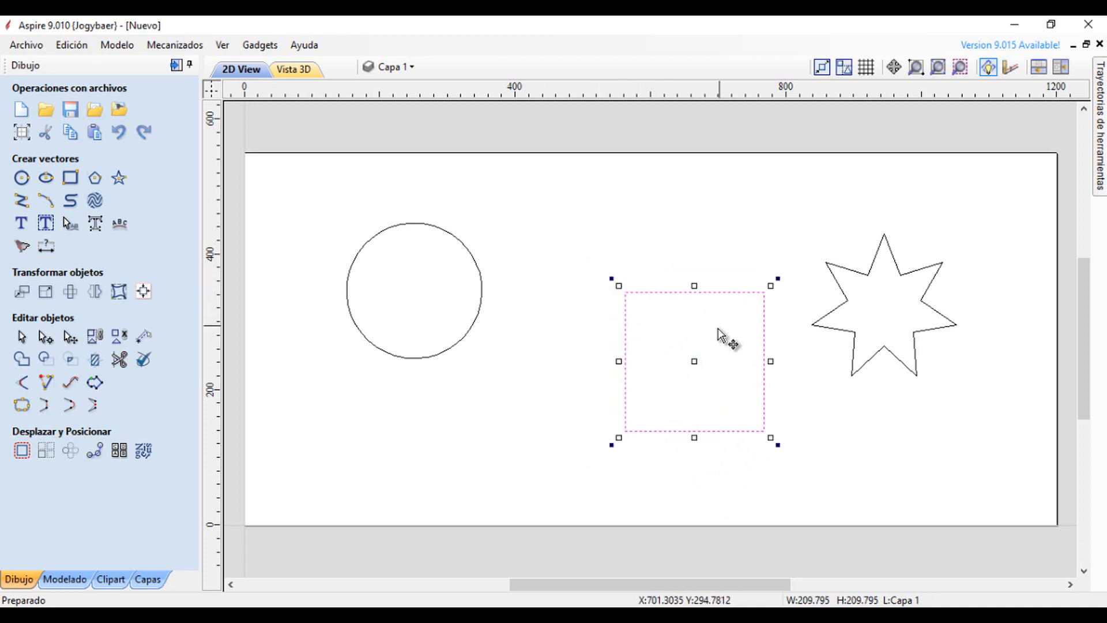
- Move the square to the lower middle of the sheet, between the circle and the star
drag(696, 362, 628, 327)
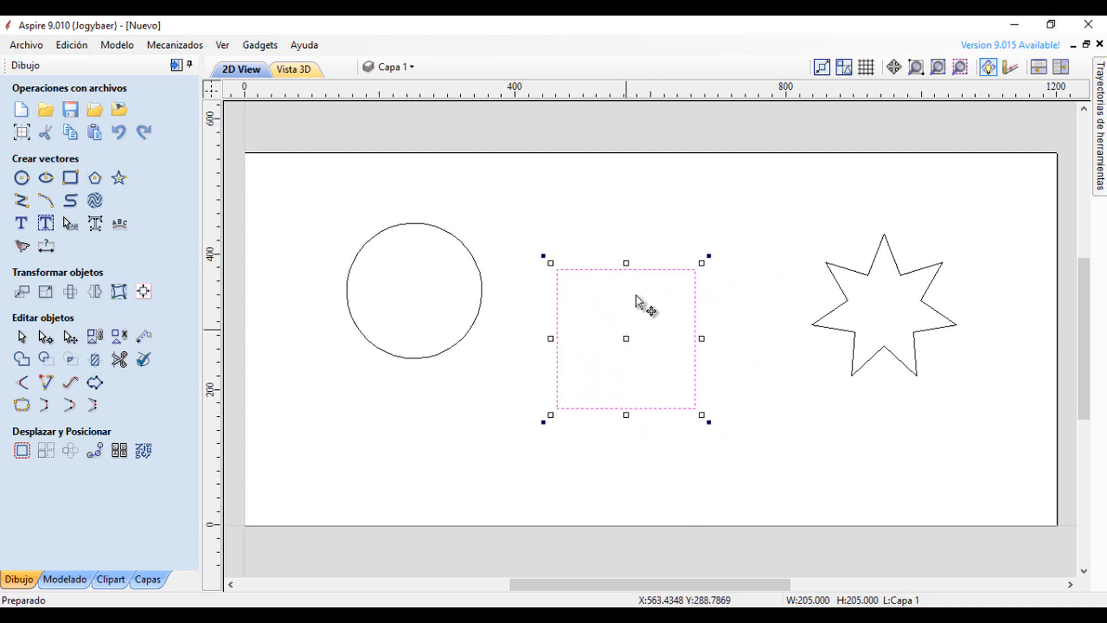
drag(660, 269, 720, 348)
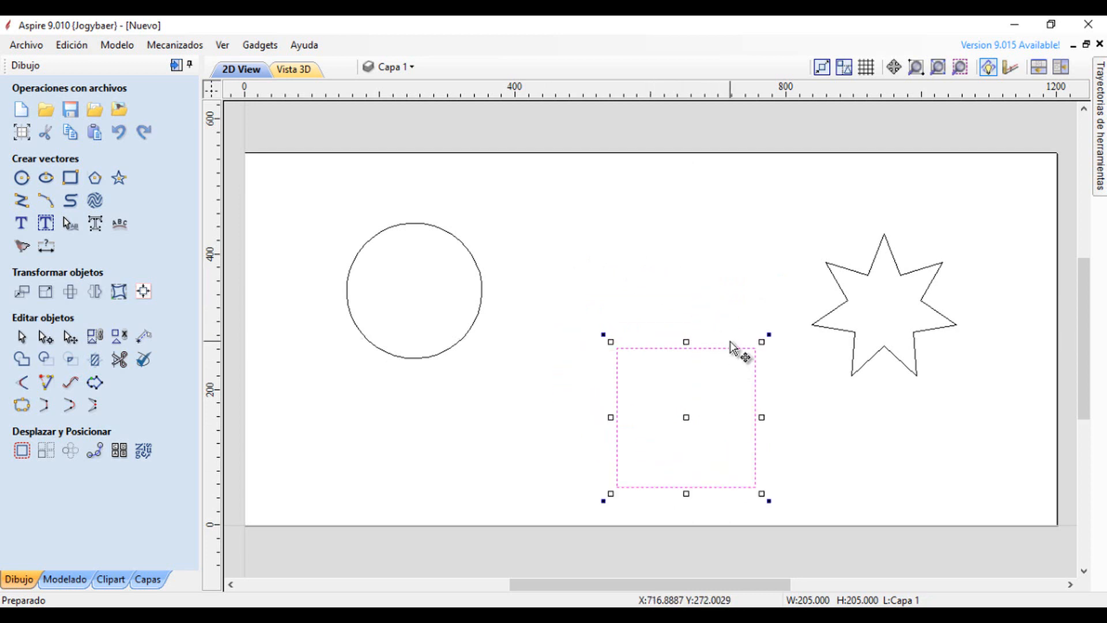
click(841, 272)
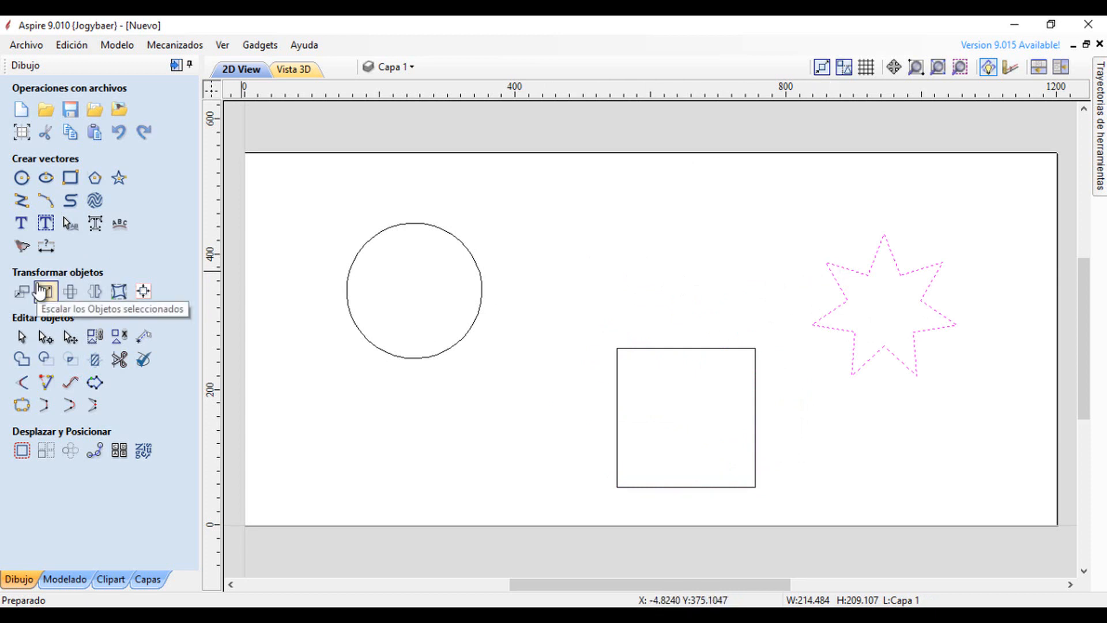
- Try mirroring the circle with Derecha, Izqda., Arriba and Abajo, bringing it back to its starting position
click(356, 263)
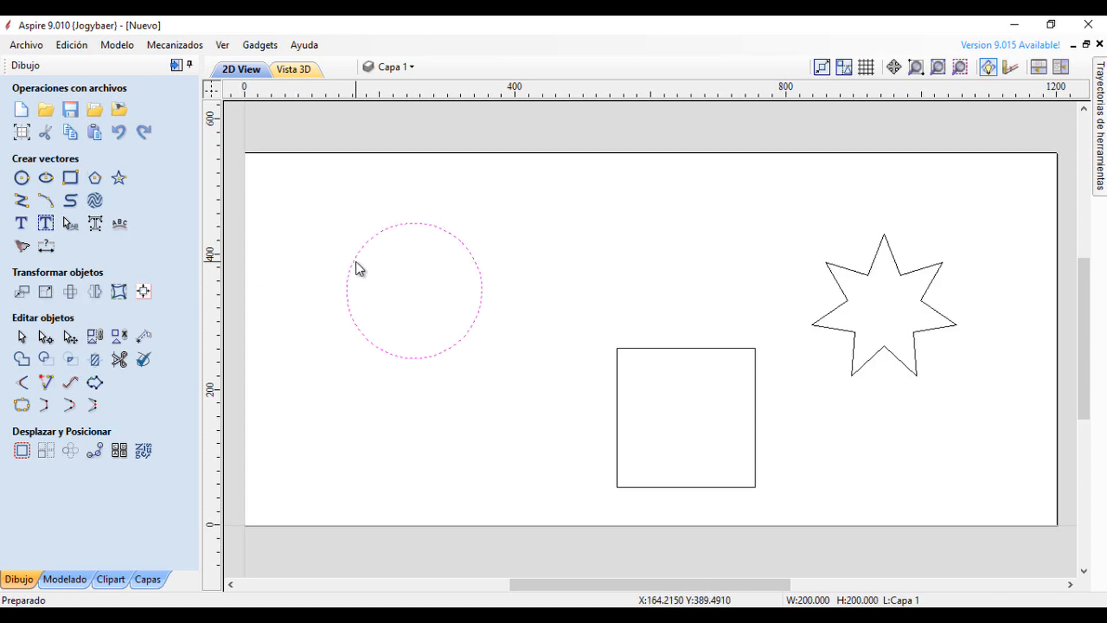
click(353, 258)
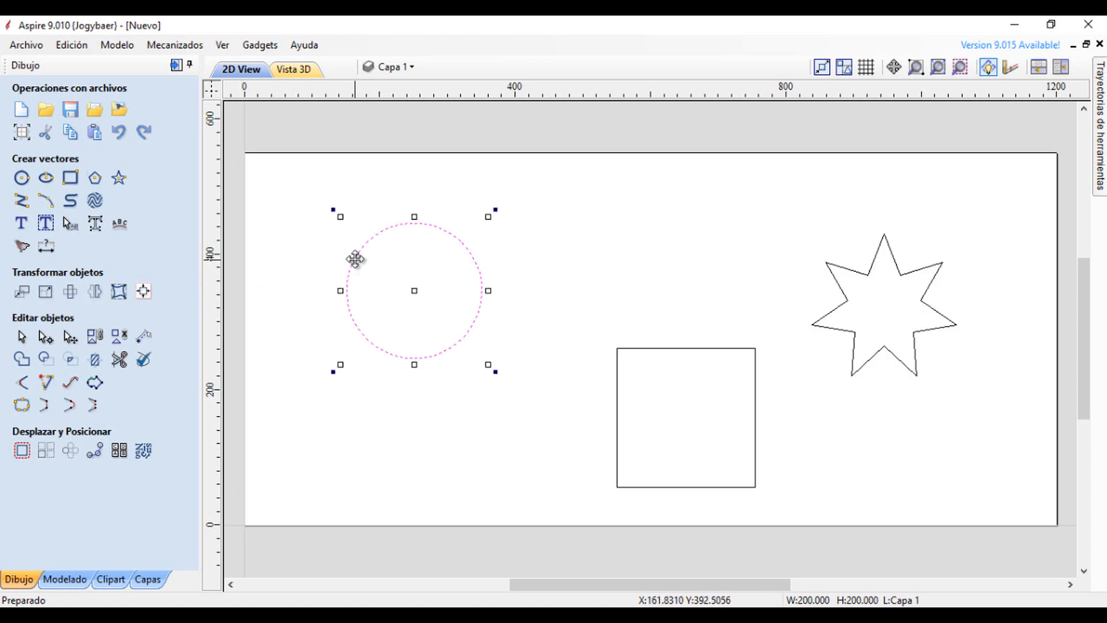
click(95, 292)
click(147, 176)
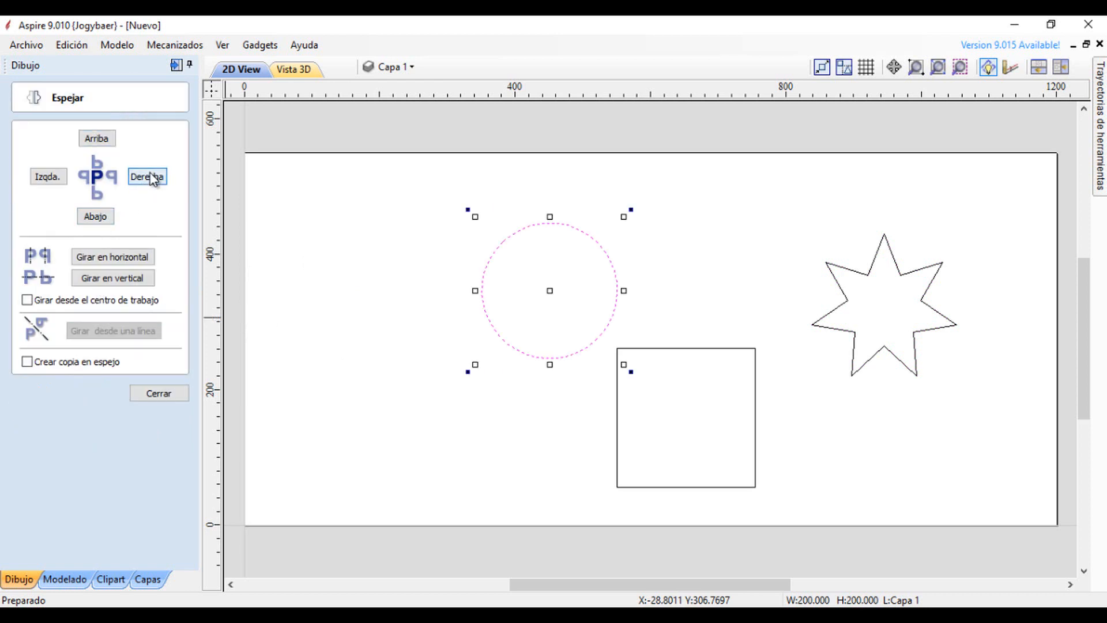
click(49, 176)
click(97, 138)
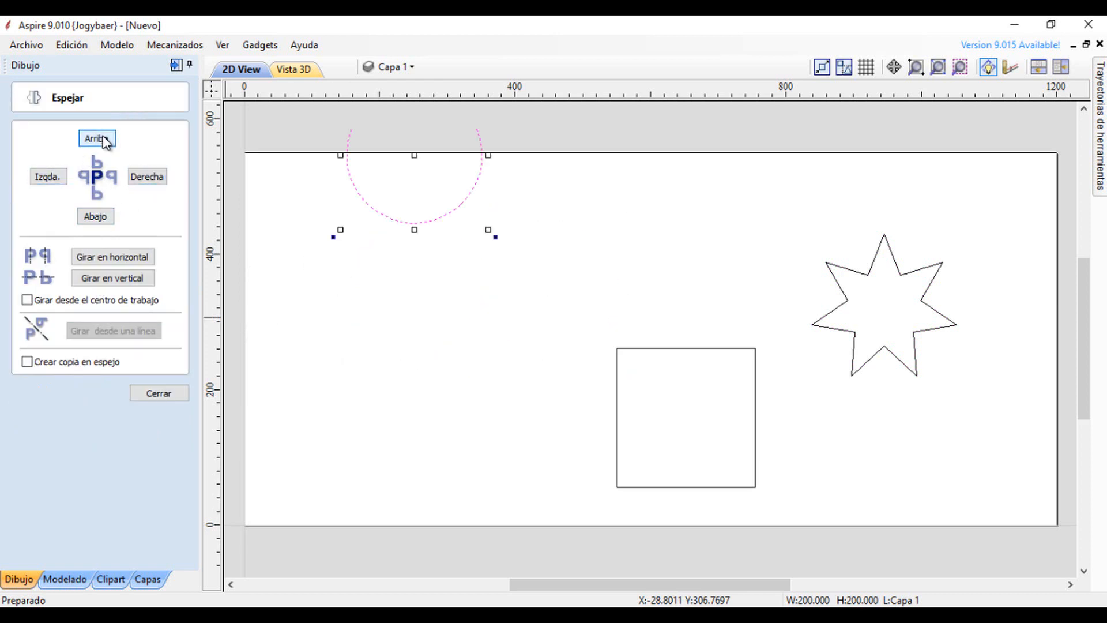
click(95, 216)
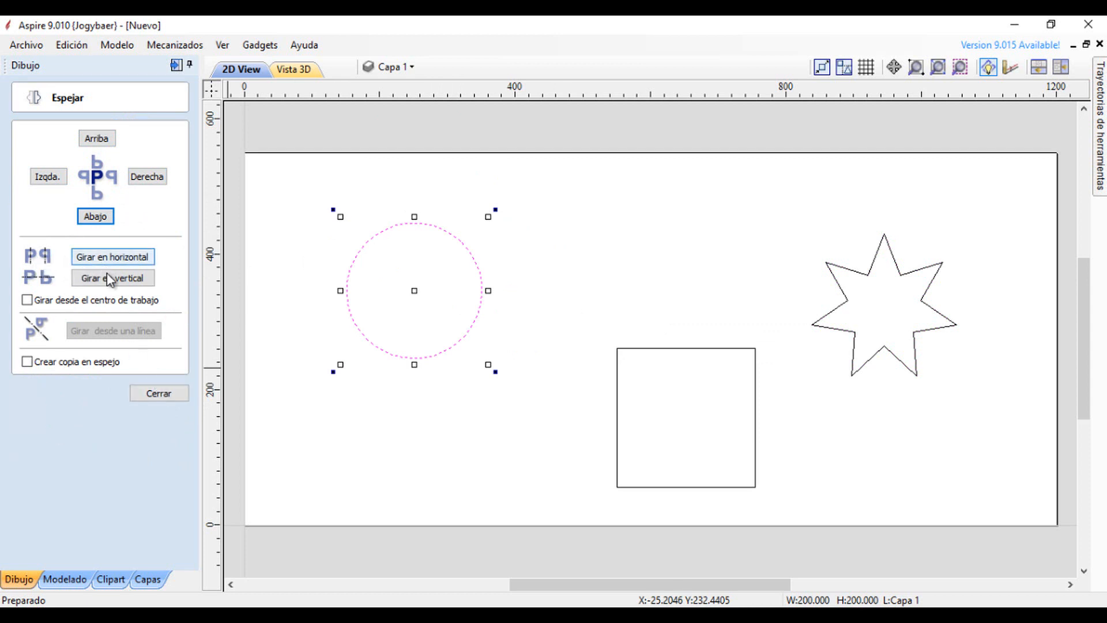
- Try flipping the circle in place horizontally and vertically, then close Espejar and clear the selection
click(119, 257)
click(127, 278)
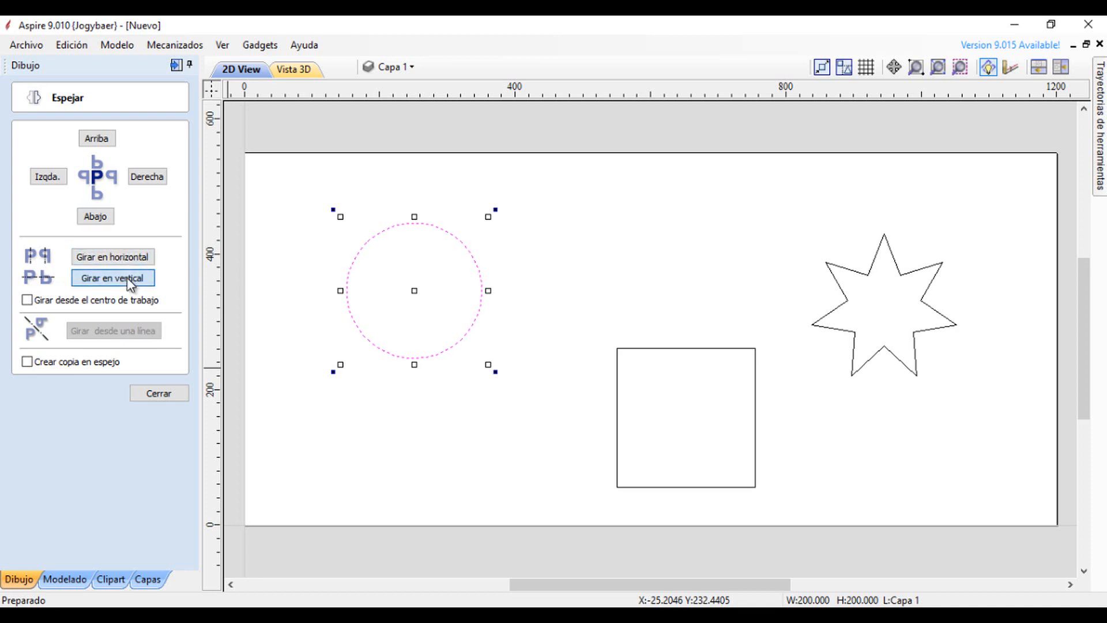
click(127, 262)
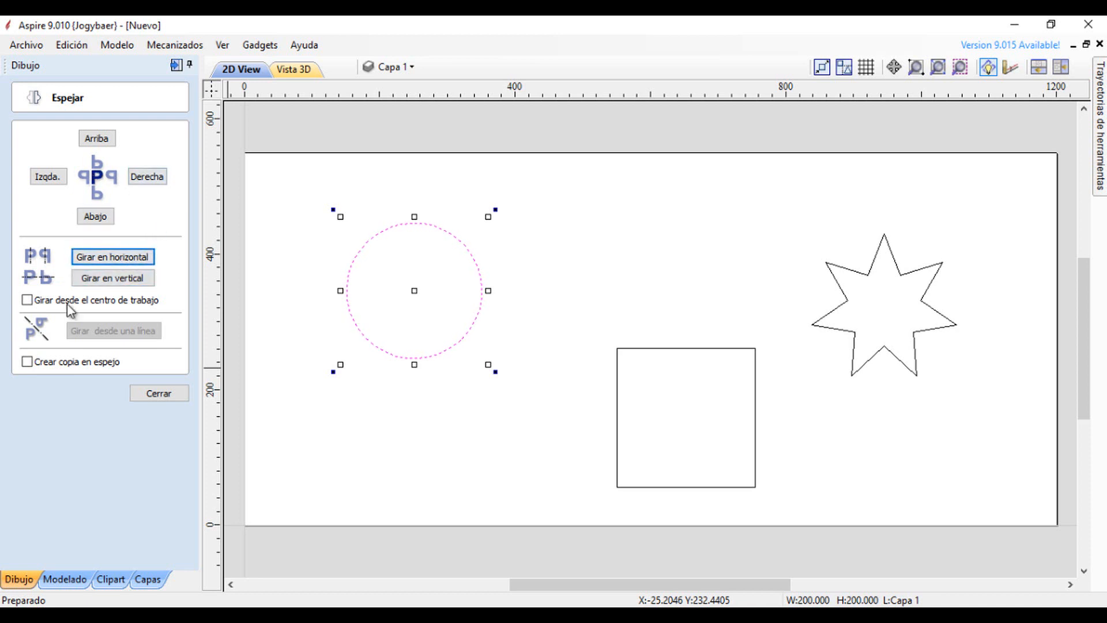
click(160, 395)
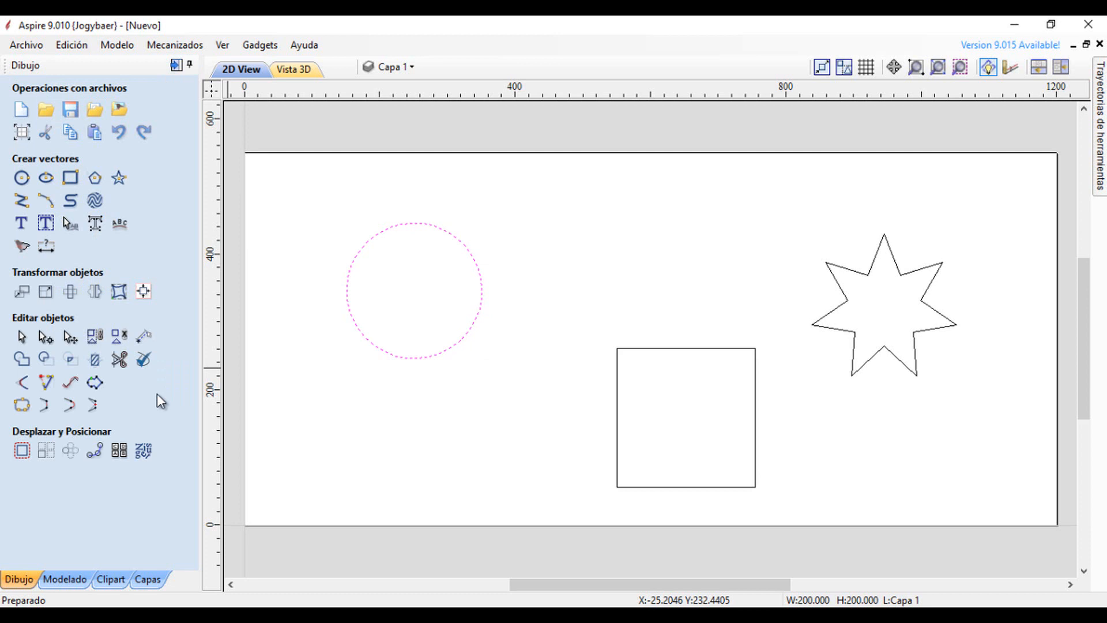
click(386, 474)
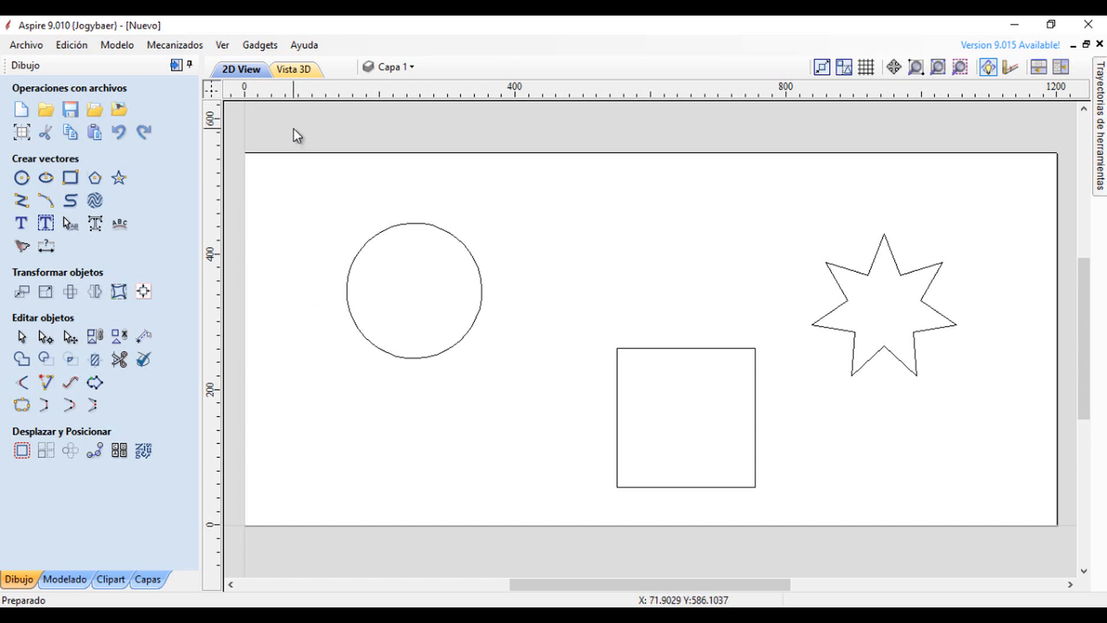
- Open Anidar piezas for the circle, square and star, and set the edge spacing to 10 mm
drag(293, 128, 1016, 563)
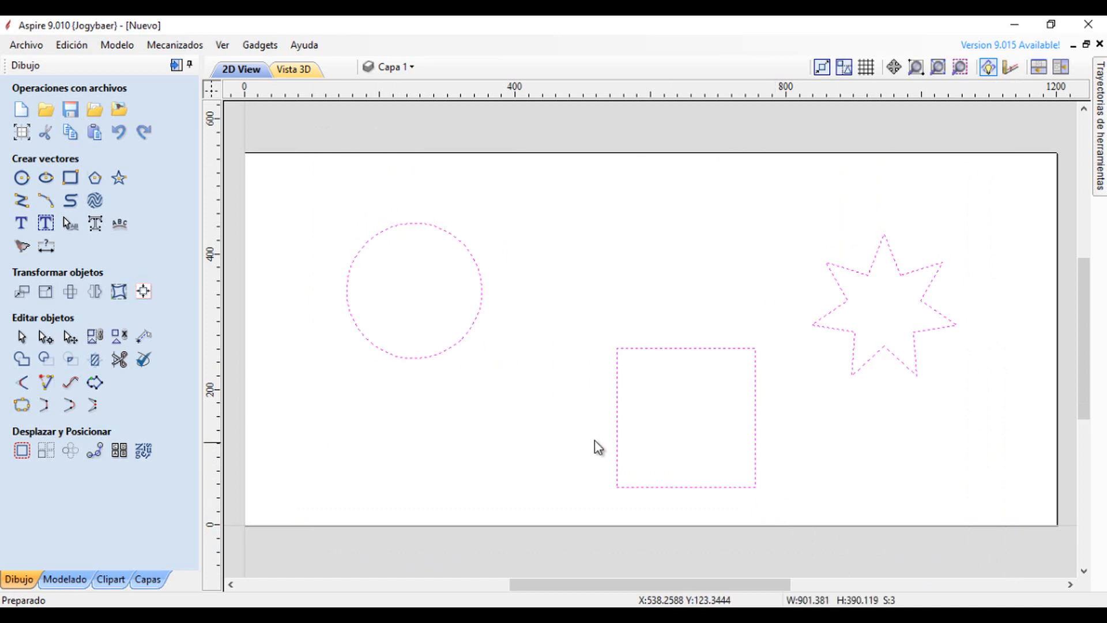
click(143, 451)
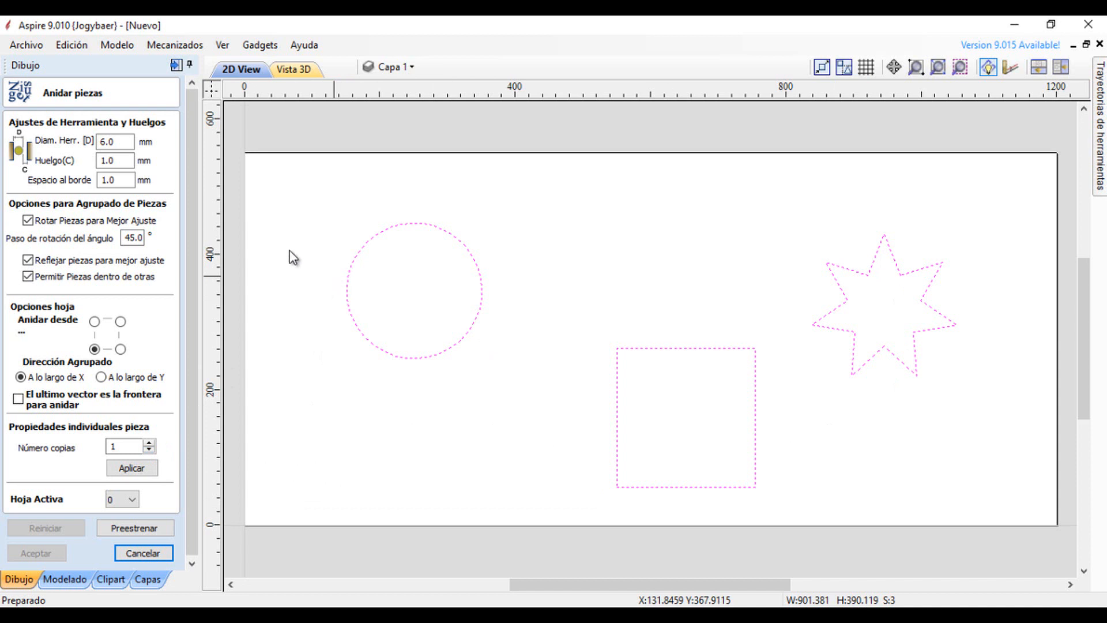
click(121, 144)
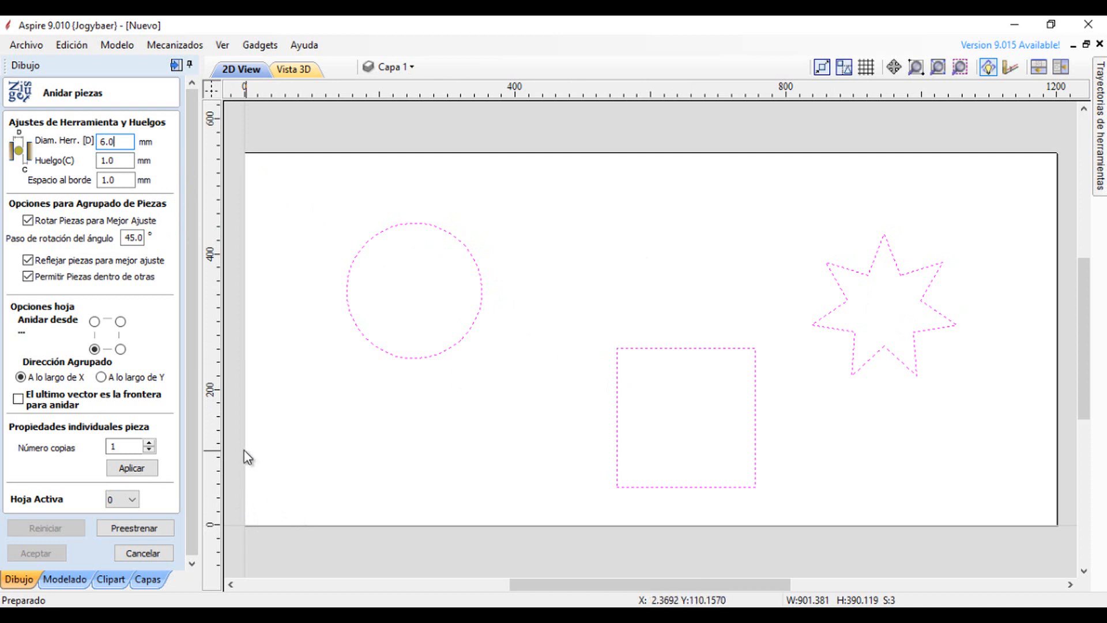
double_click(107, 181)
text(10)
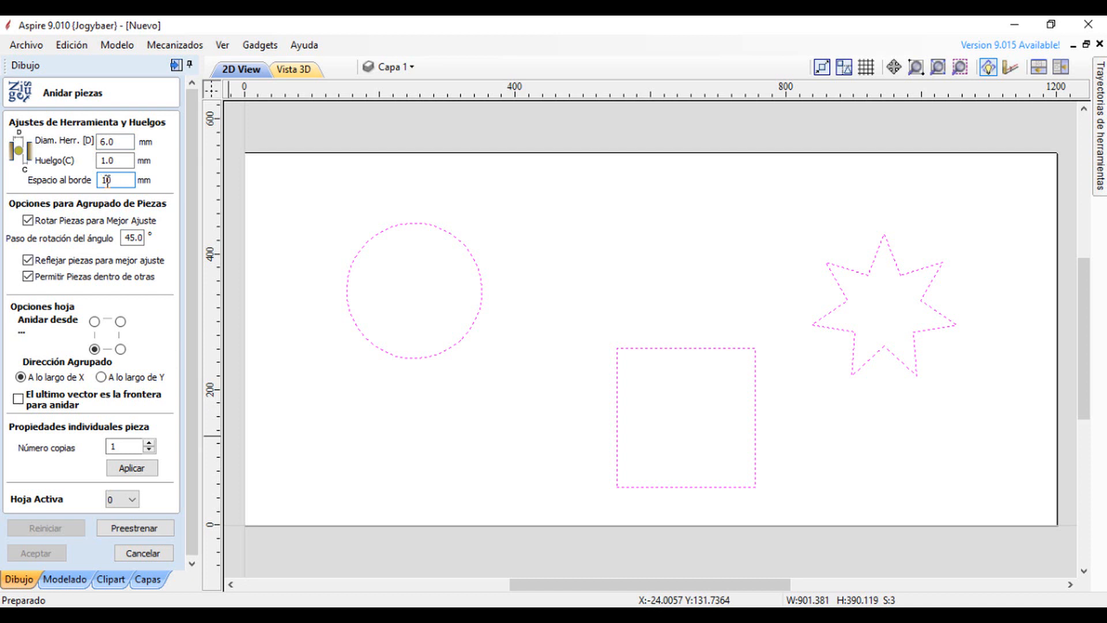
click(257, 347)
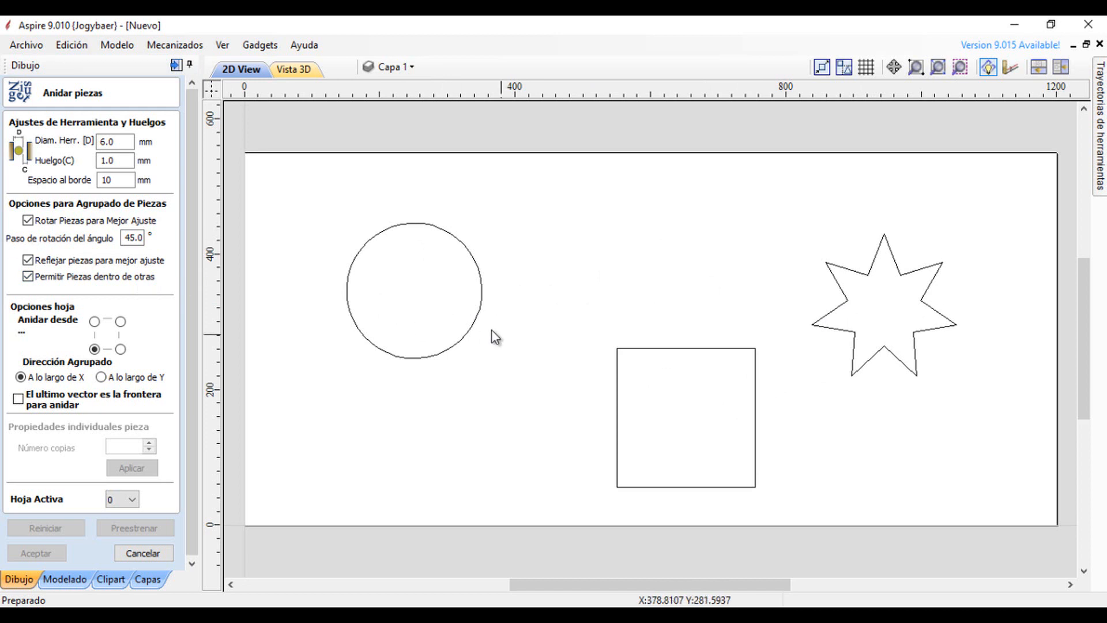
- Reselect all three shapes and apply 2 copies of each piece for nesting
drag(296, 133, 965, 558)
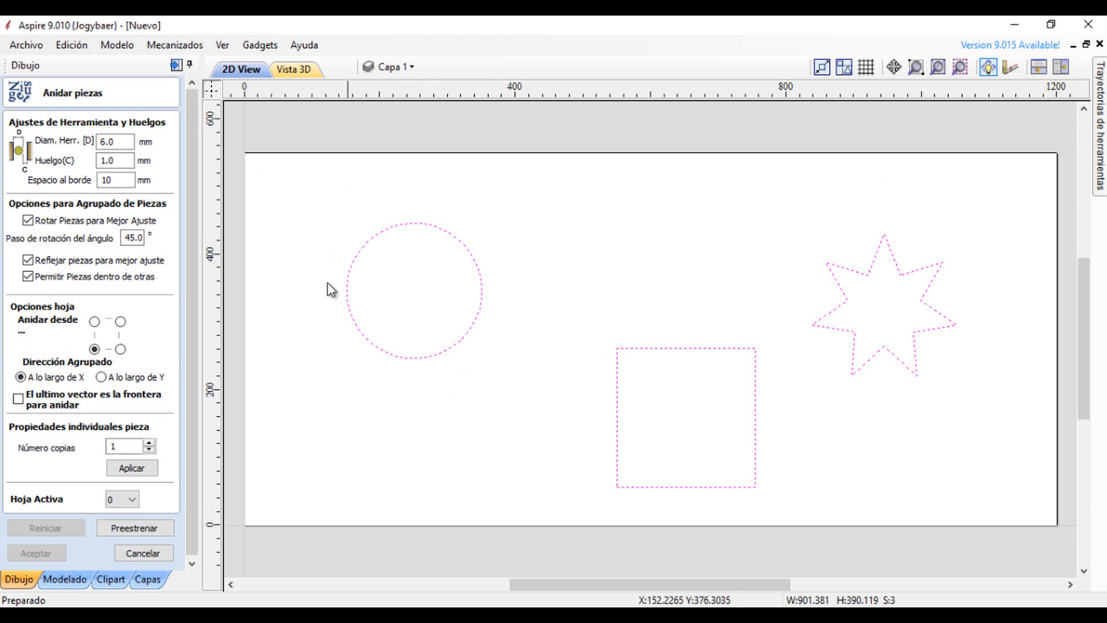
drag(192, 355, 191, 407)
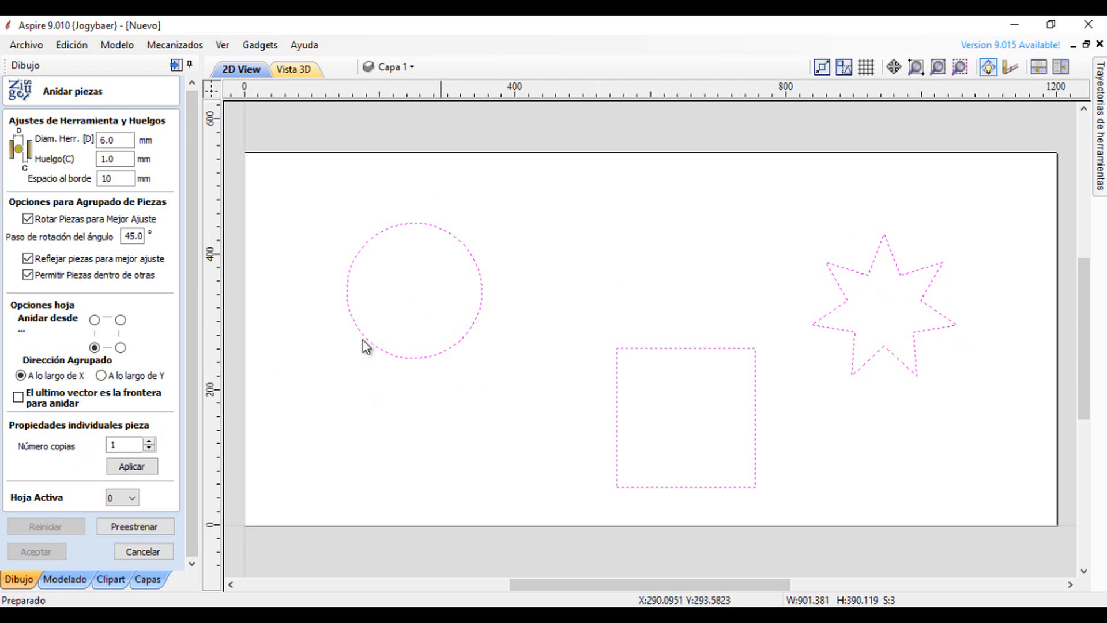
click(148, 441)
click(142, 468)
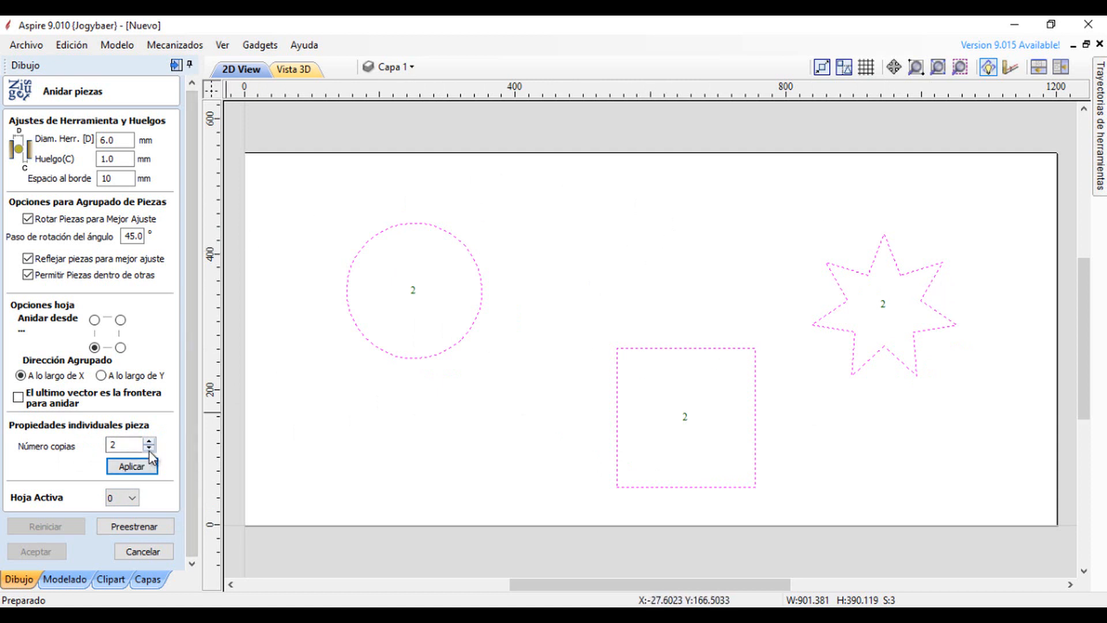
- Shift only the circle about 200 mm to the right
key(Escape)
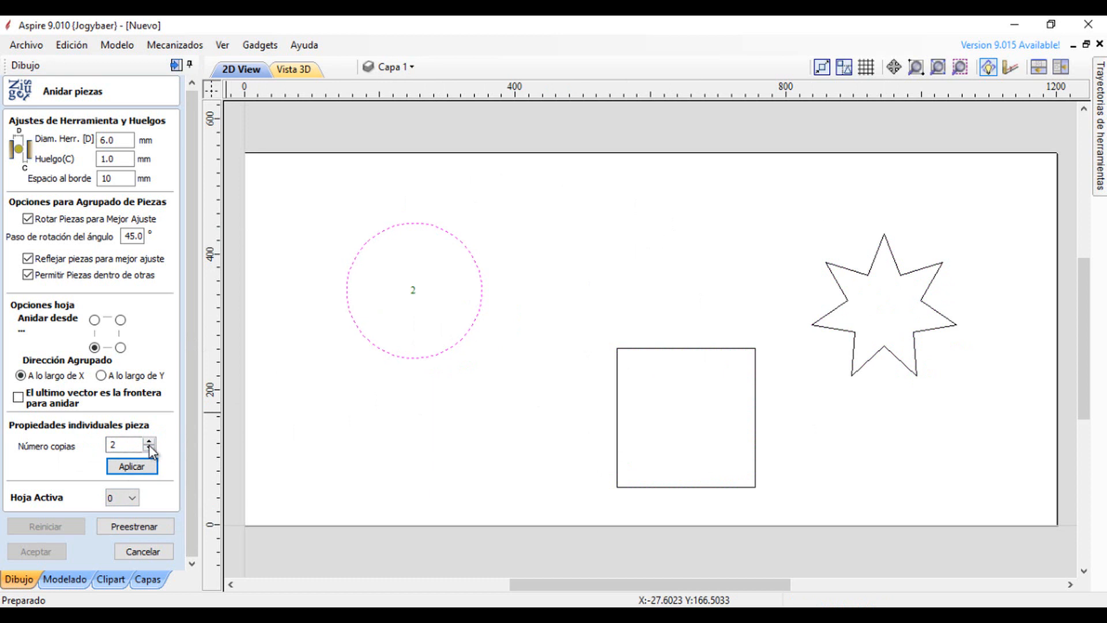
click(147, 449)
key(Up)
key(Down)
key(Right)
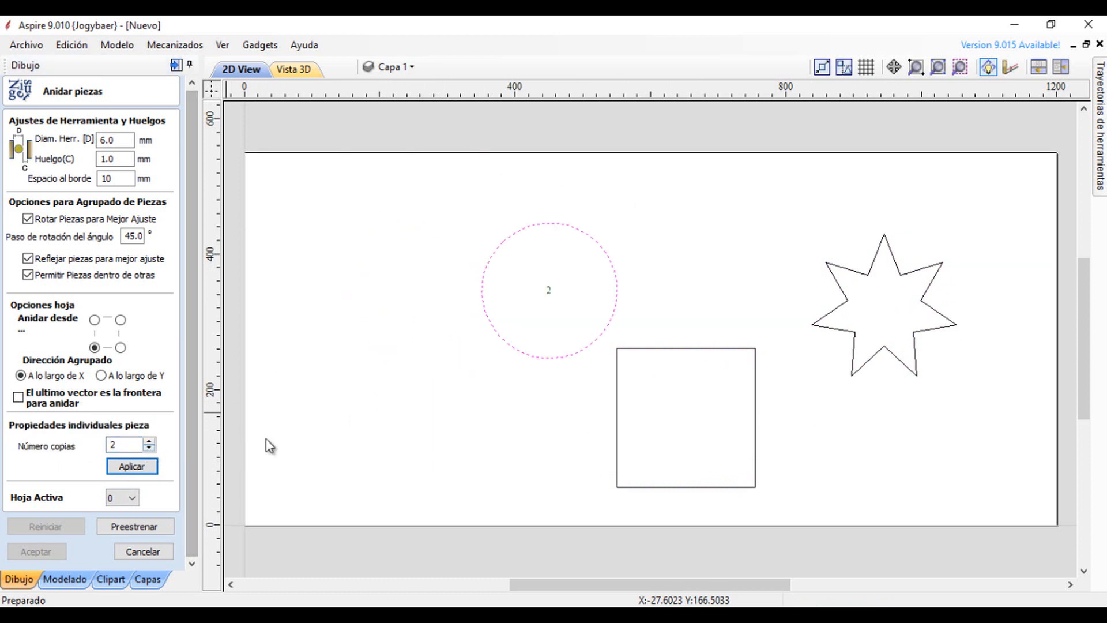
- Select the circle, square and star together again and preview their nested layout
click(435, 274)
drag(434, 168, 1012, 567)
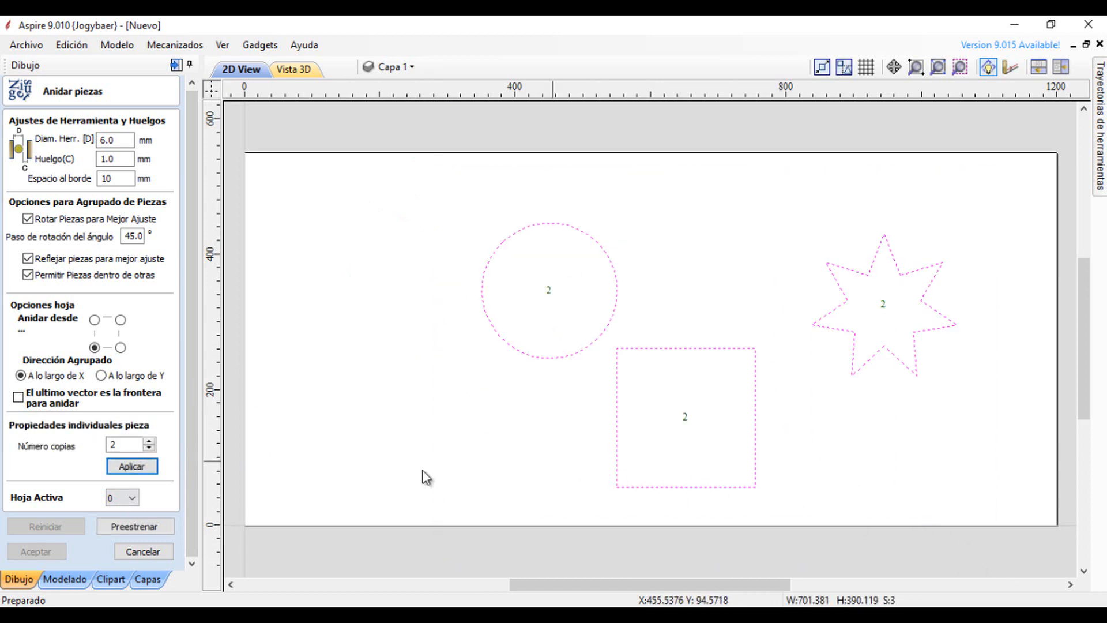
click(123, 526)
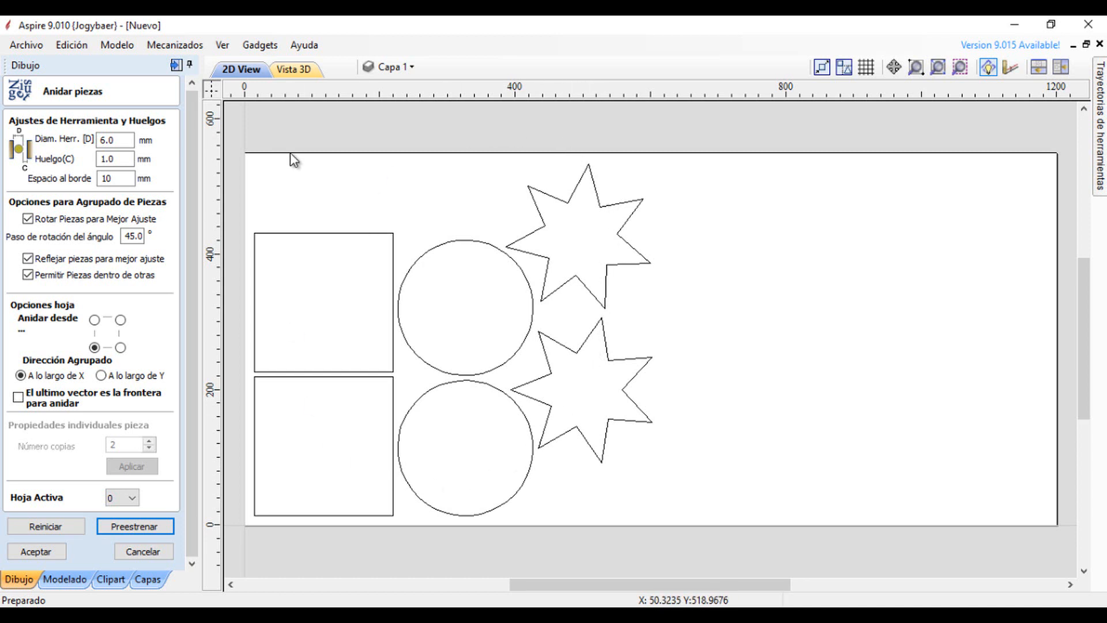
- Accept the nested layout of squares, circles and stars and switch from drawing to toolpath operations
click(35, 552)
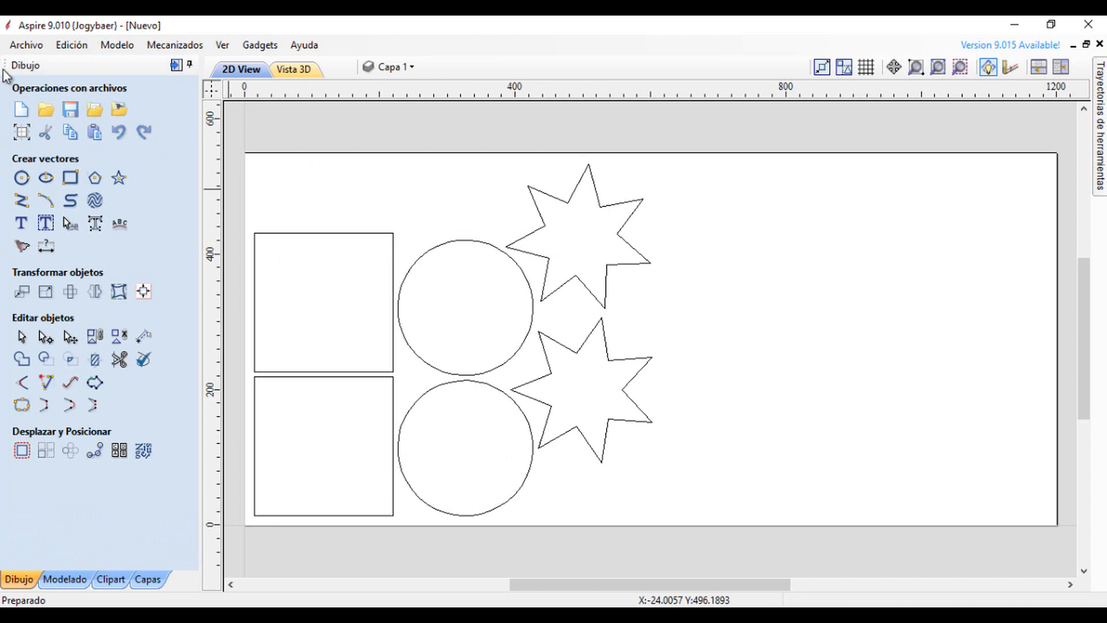
click(175, 66)
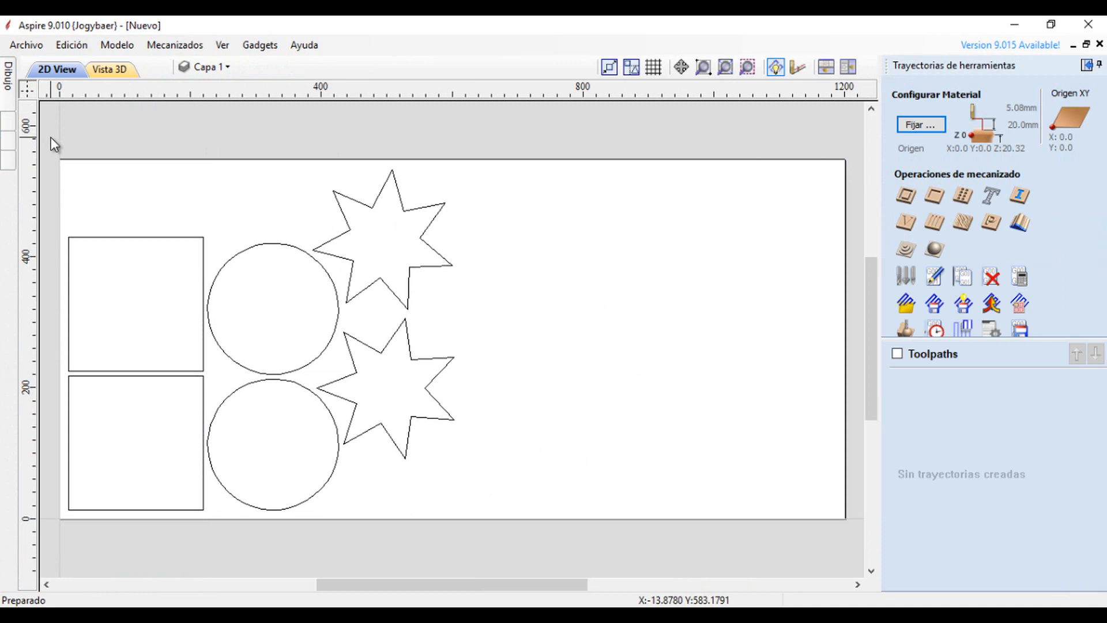
- Select all six nested shapes, start a 2D profile toolpath for them and go to its final cut depth
drag(54, 144, 573, 563)
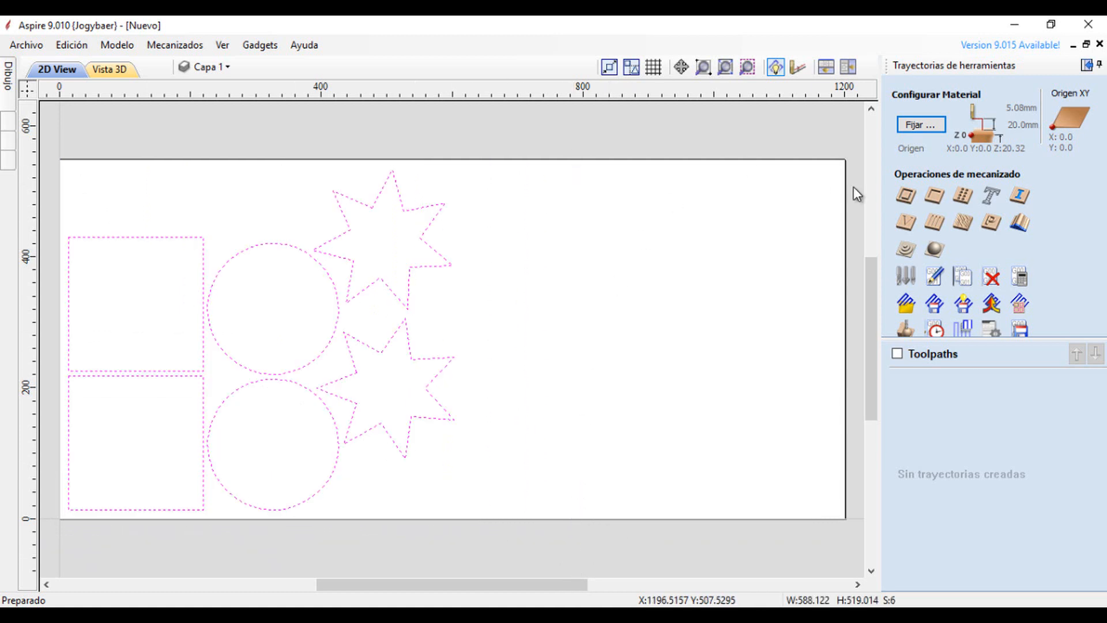
click(905, 196)
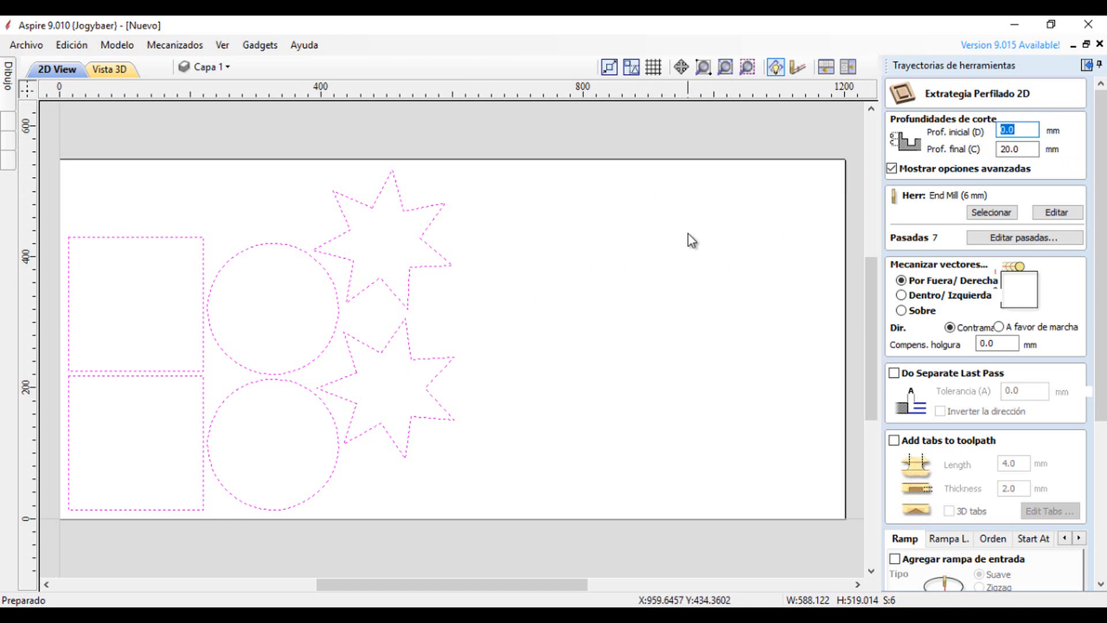
click(1022, 149)
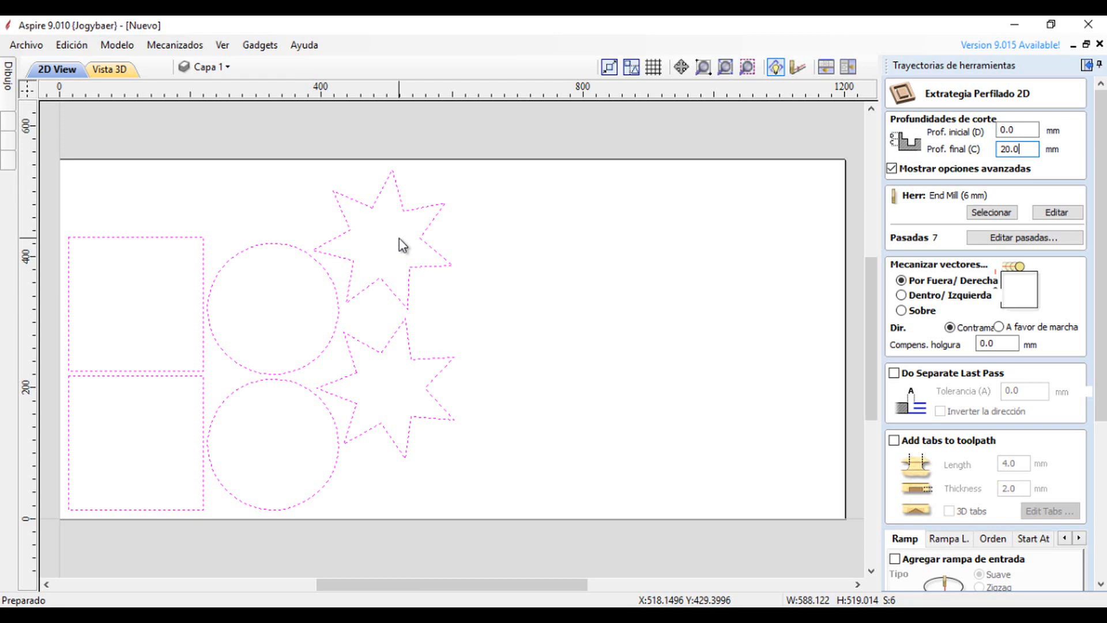
- Open the tool database and look through the tool types offered for a new metric end mill
click(977, 212)
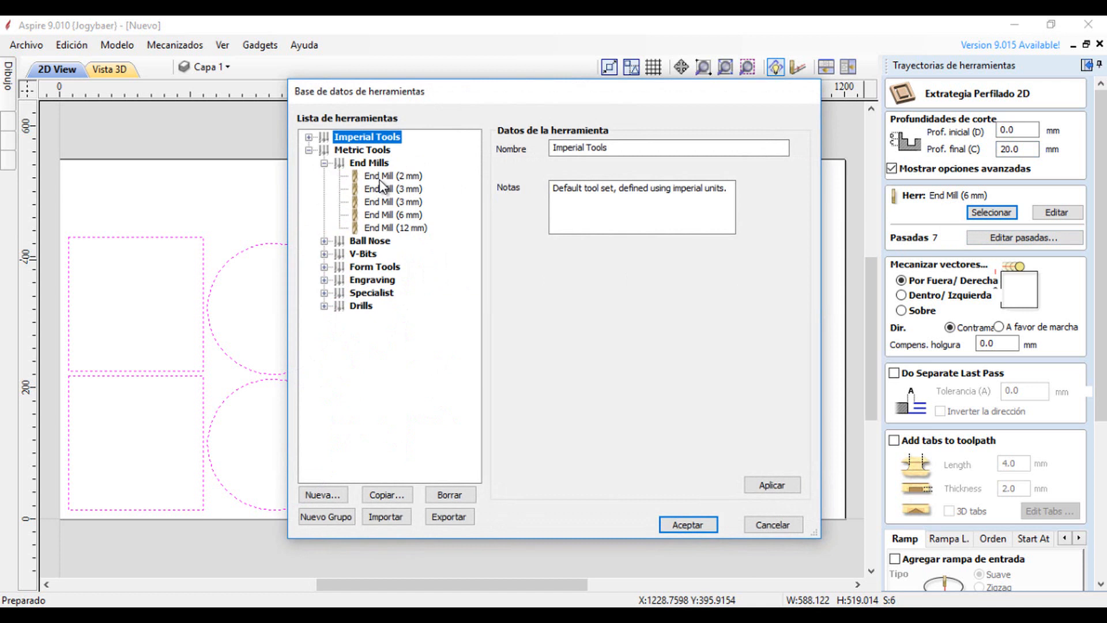
click(342, 494)
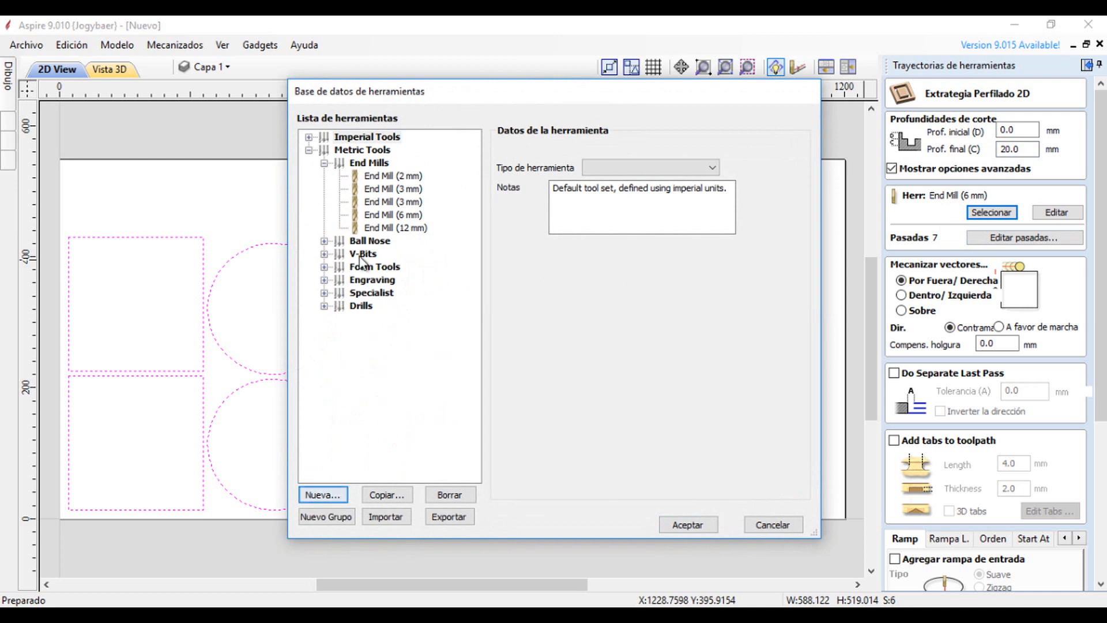
click(373, 175)
click(376, 161)
click(338, 494)
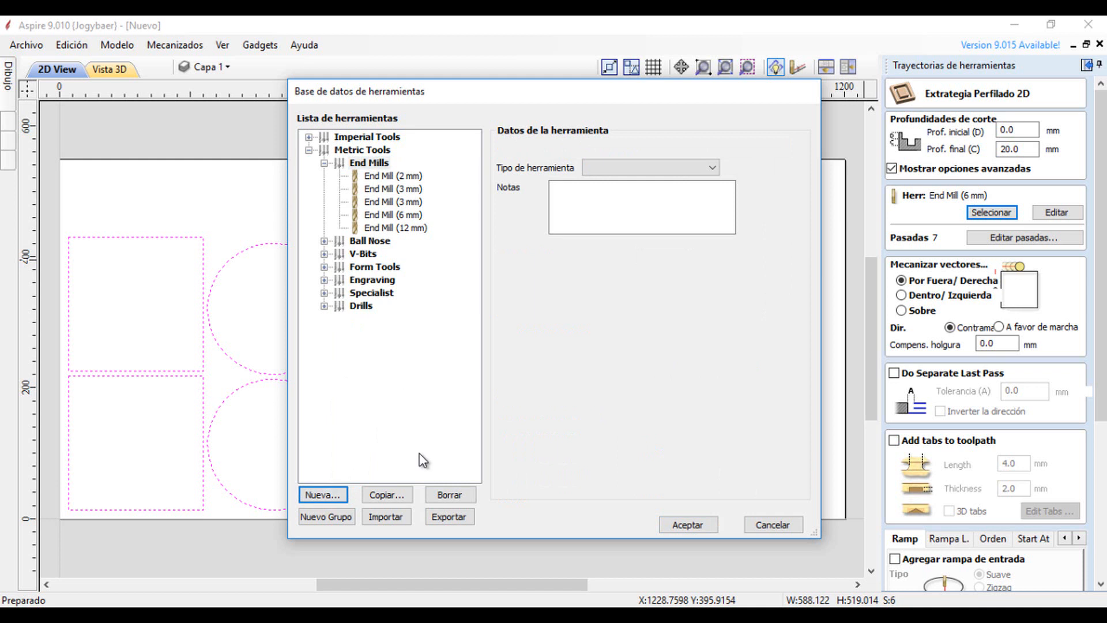
click(666, 168)
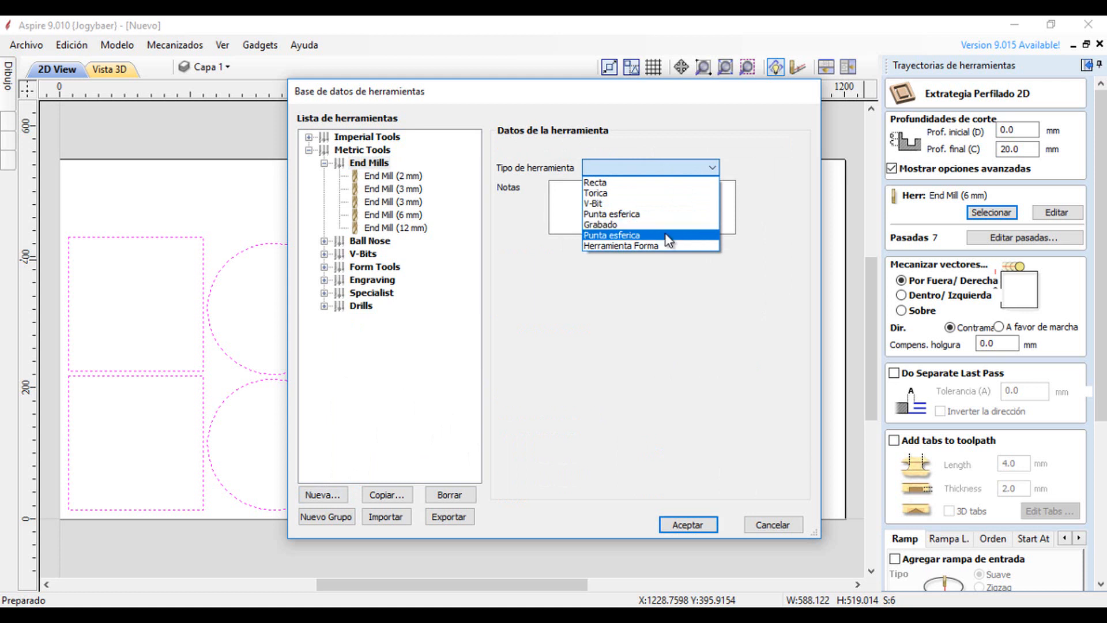
click(679, 320)
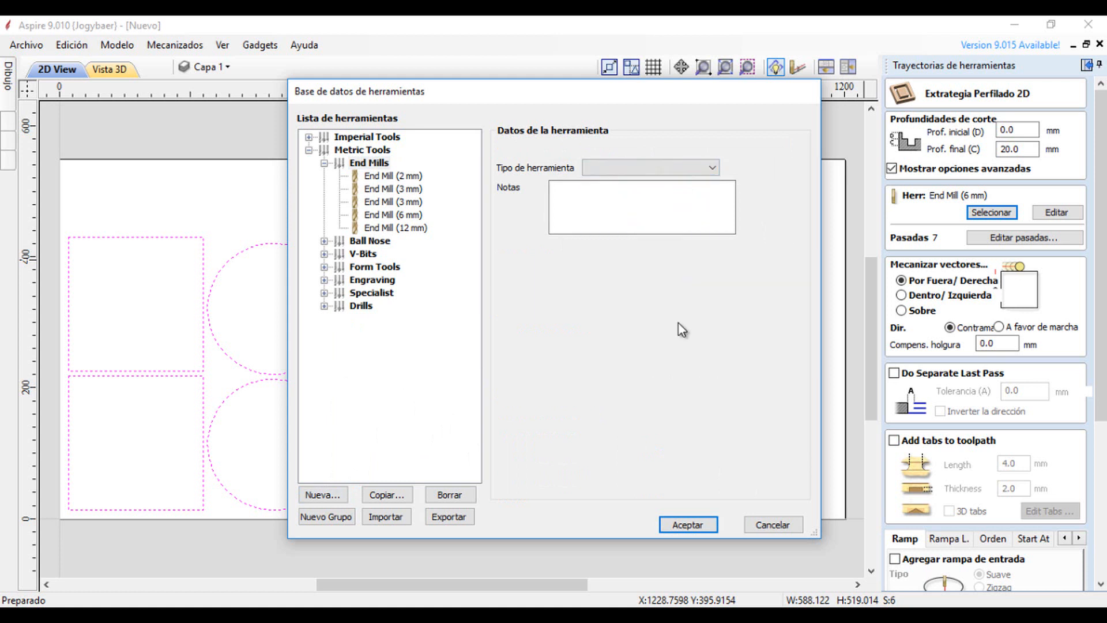
- Go through the metric end mills and choose End Mill (6 mm) as the cutting tool
click(400, 227)
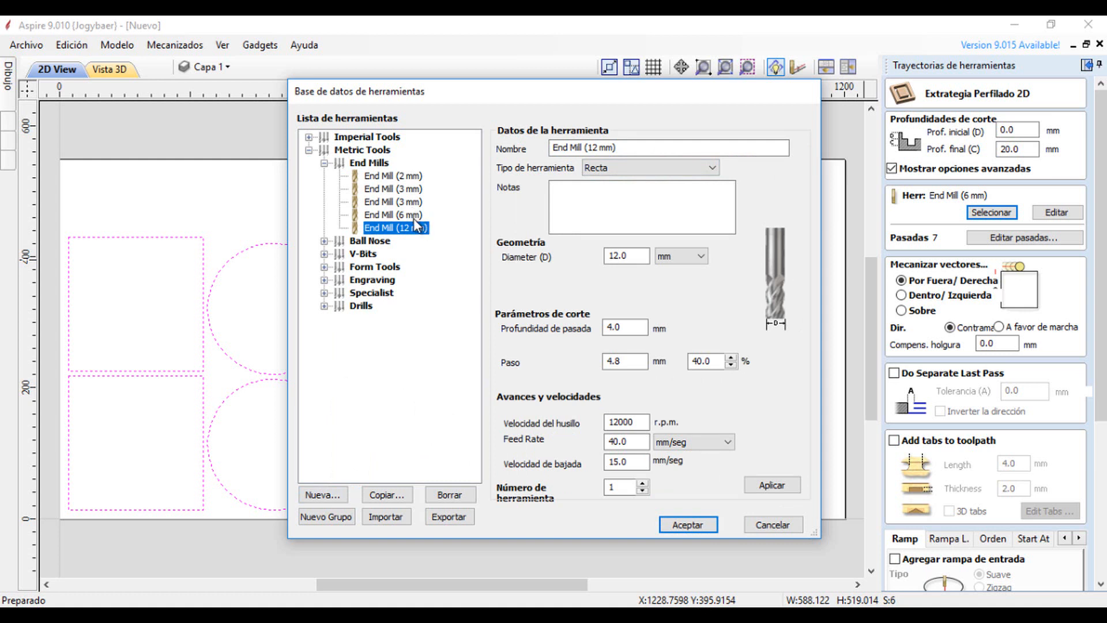
click(414, 215)
click(415, 204)
click(412, 214)
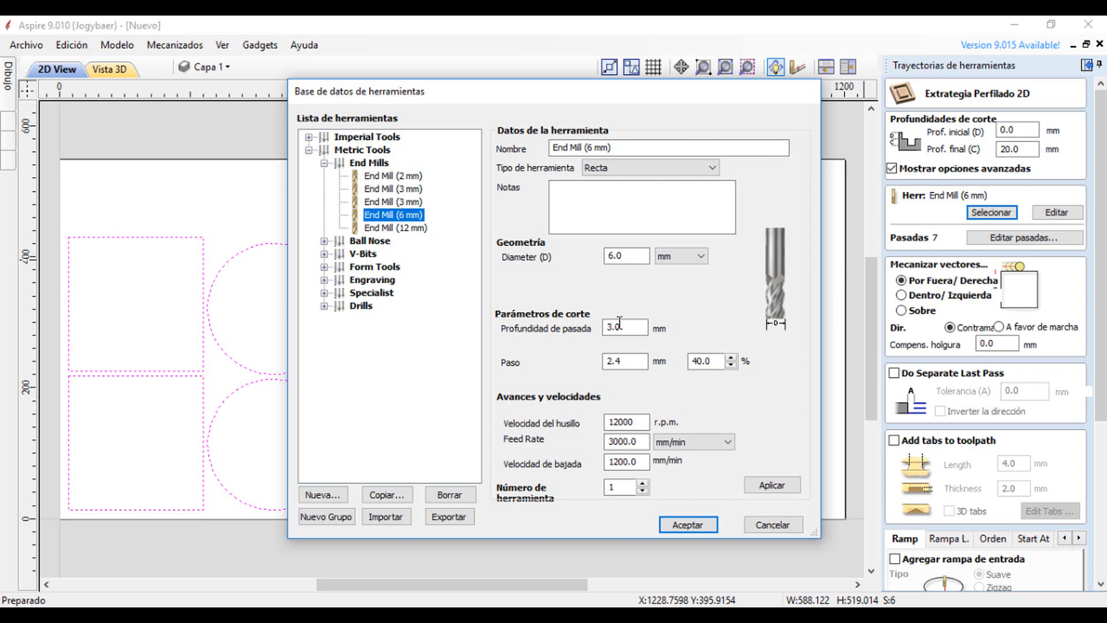
- Review the 6 mm end mill's diameter, pass depth, stepover, feed rate units and plunge rate, and accept the tool
click(621, 261)
click(620, 328)
click(616, 362)
click(635, 441)
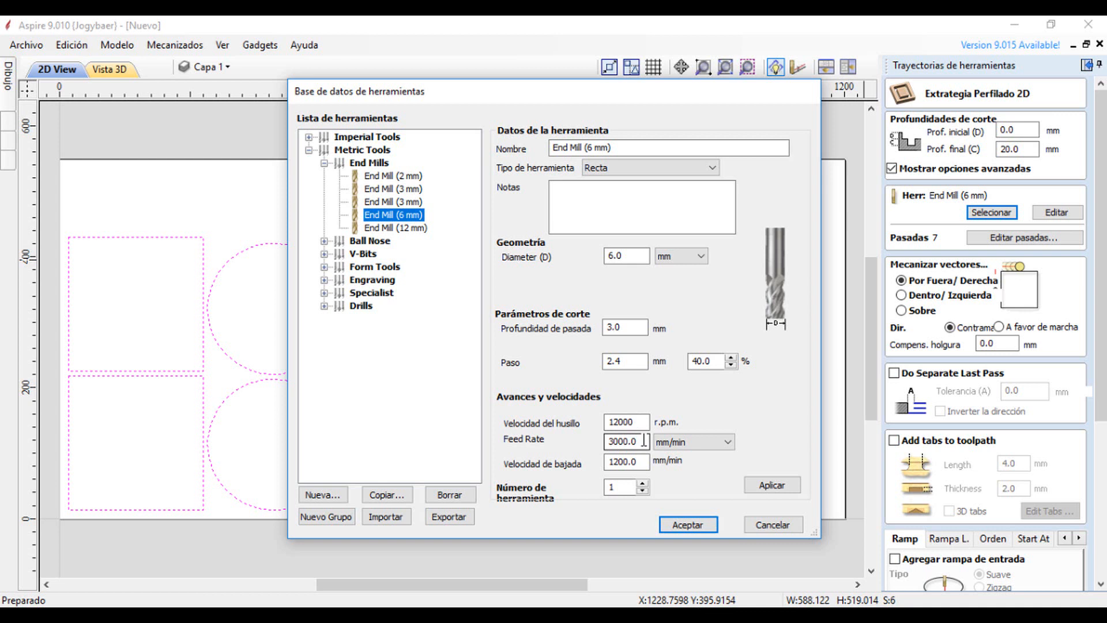
click(673, 446)
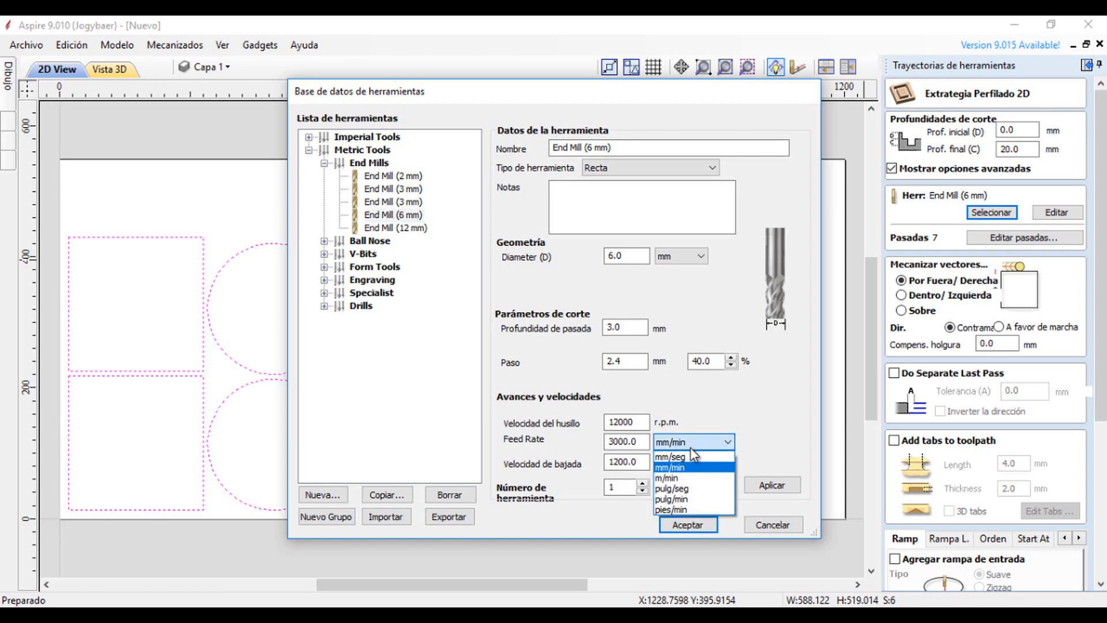
click(723, 447)
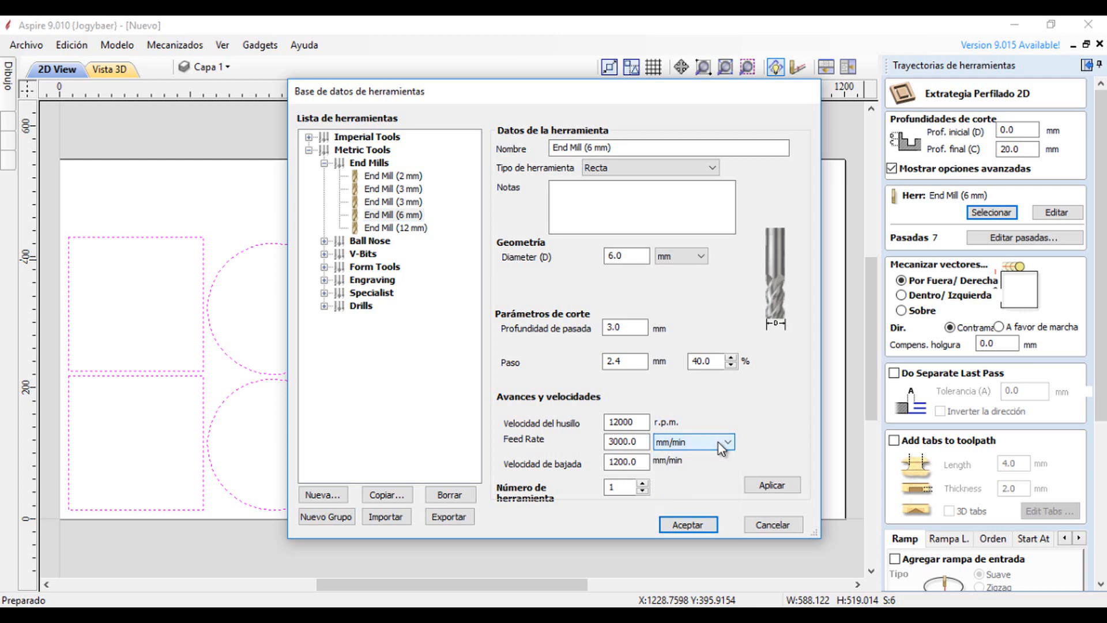
double_click(624, 462)
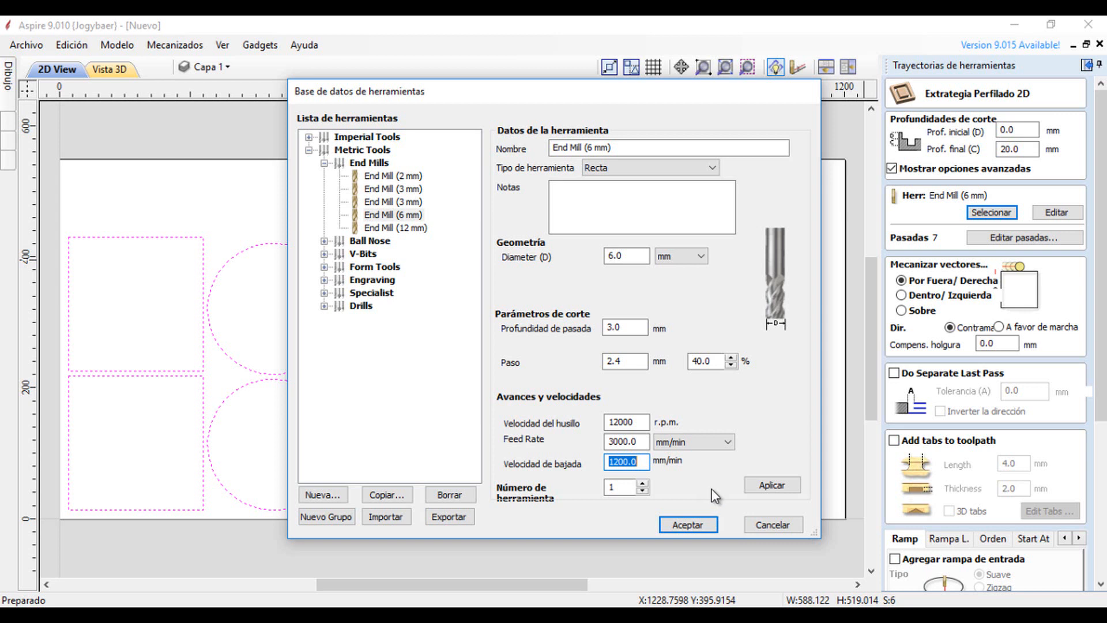
click(701, 524)
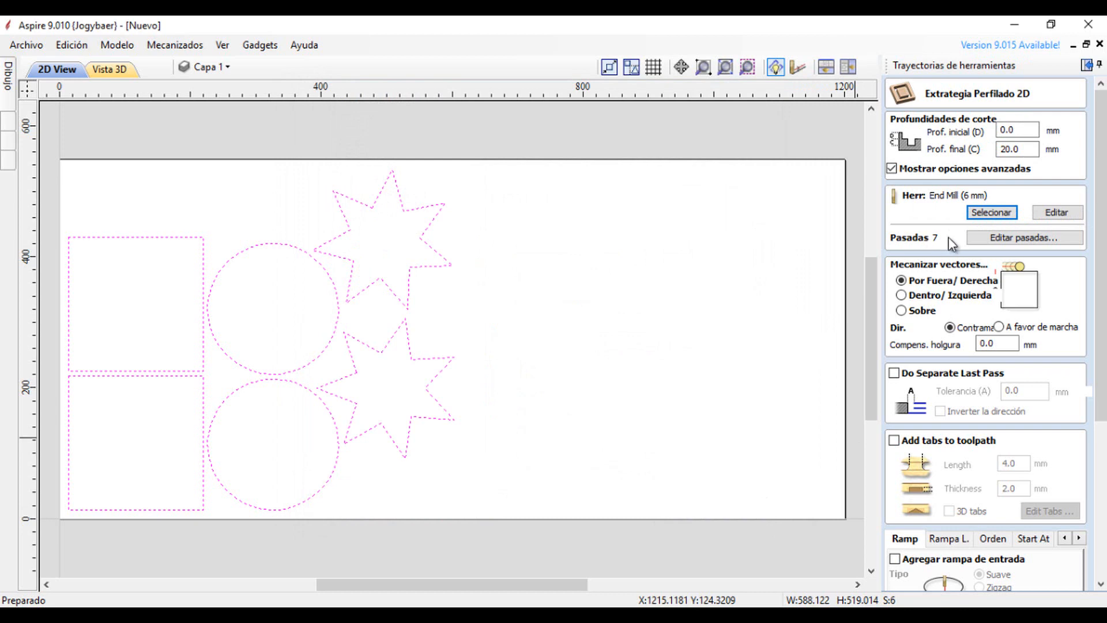
- Try a 2 mm depth for the first pass and recalculate the pass list from the tool's pass depth
click(993, 242)
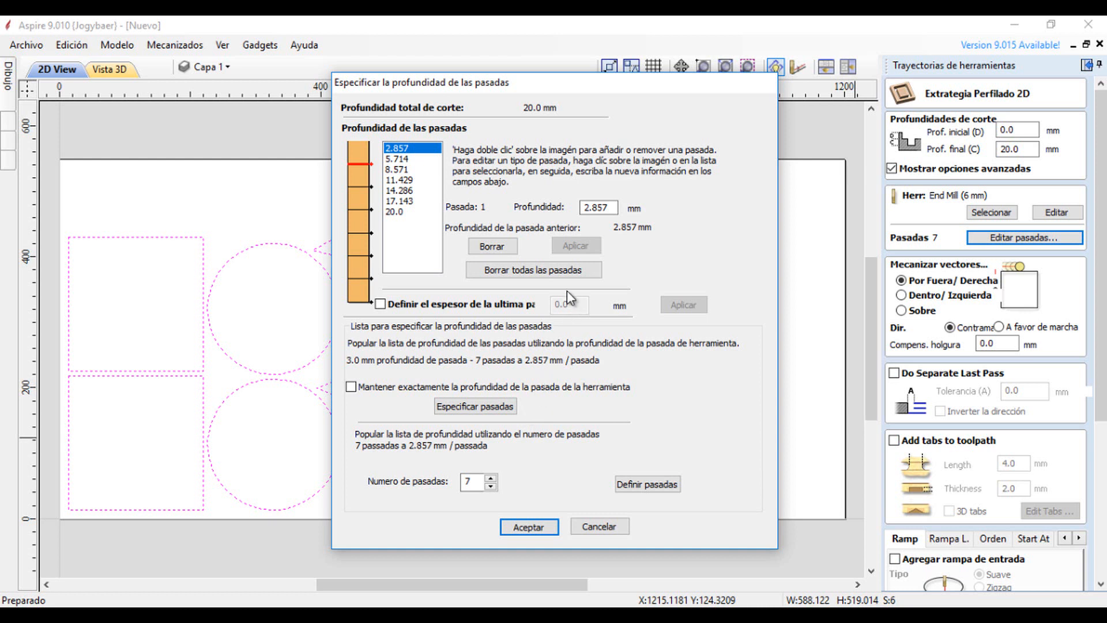
double_click(600, 207)
text(2)
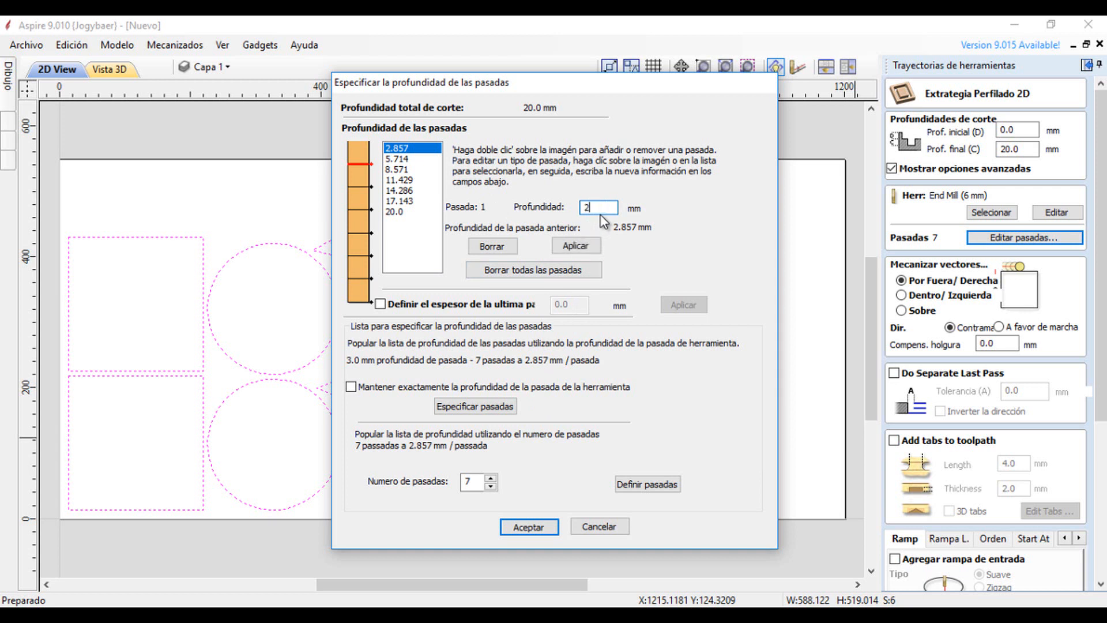
click(579, 247)
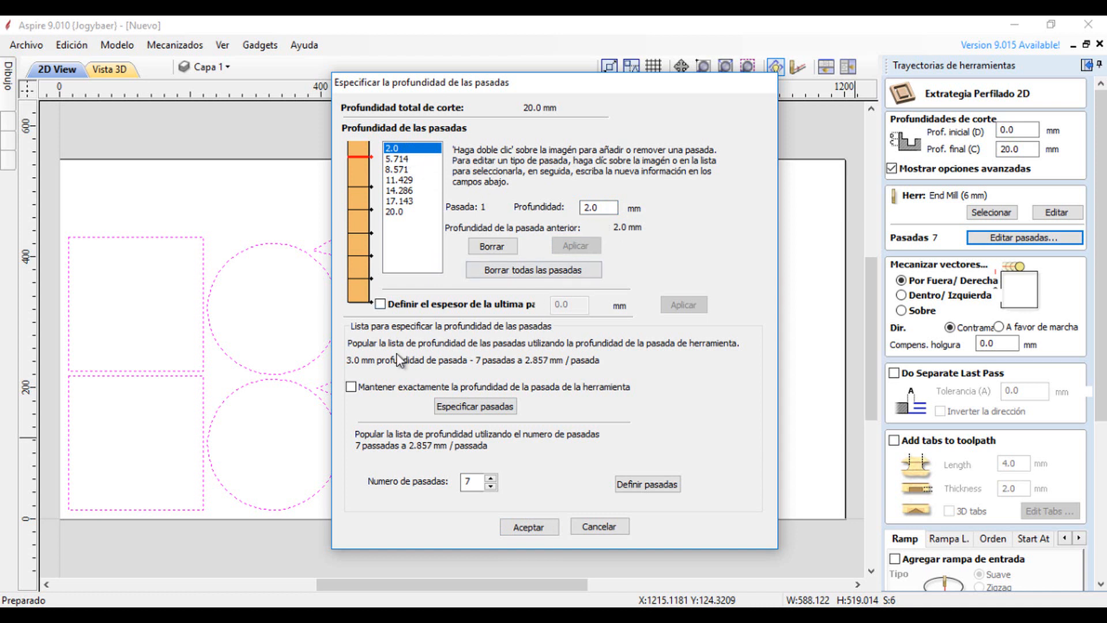
click(479, 407)
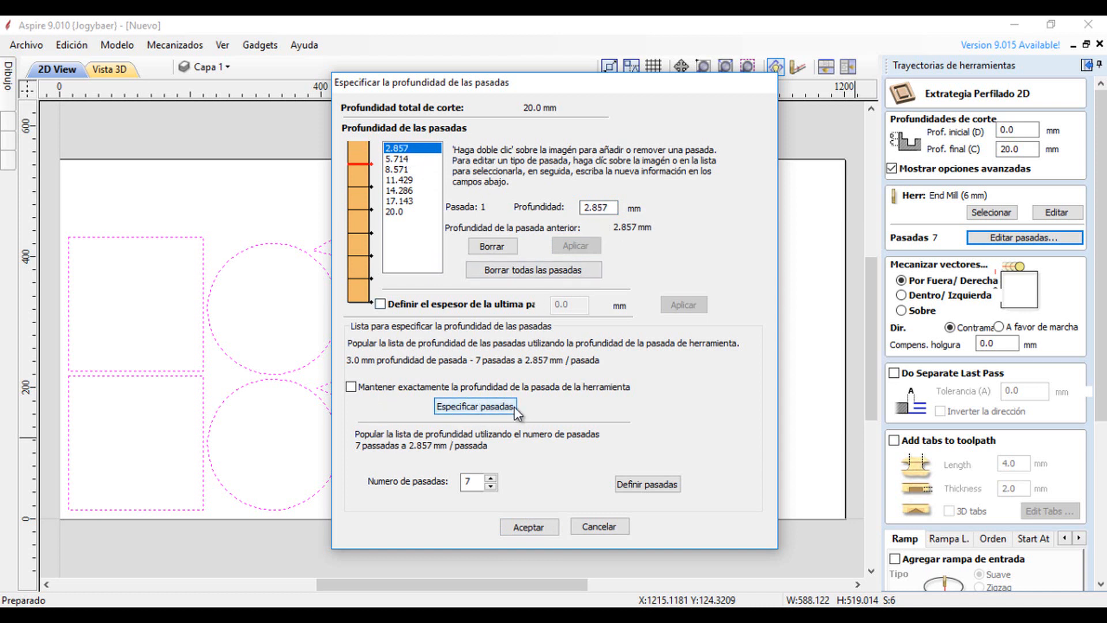
- Try 10 and 5 passes for the profile cut, set the number of passes to 7 and accept
click(491, 478)
click(491, 478)
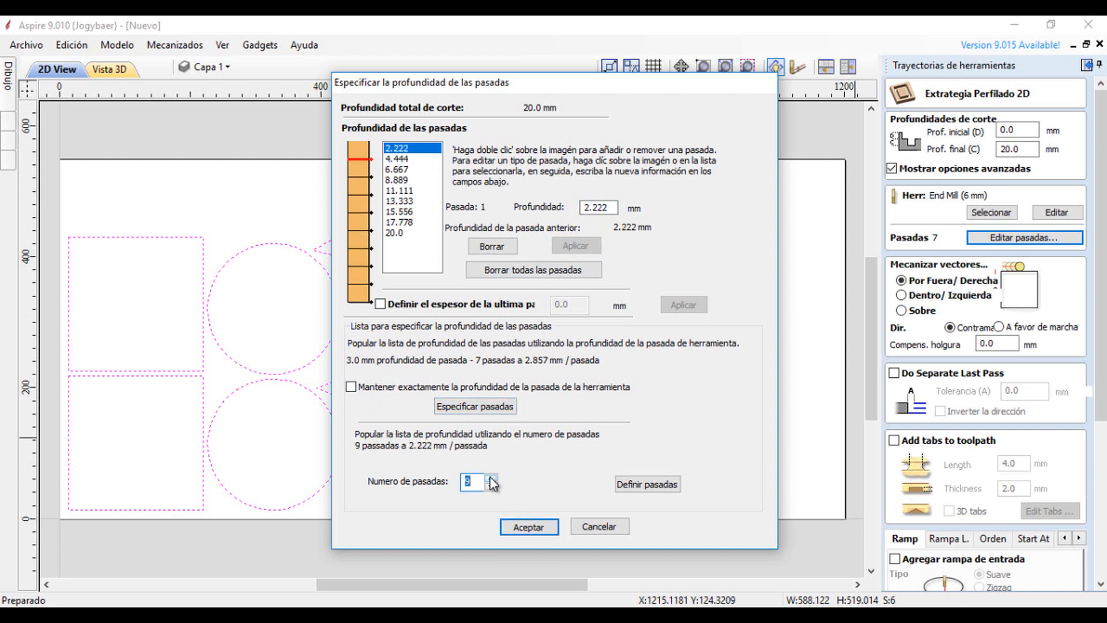
click(491, 478)
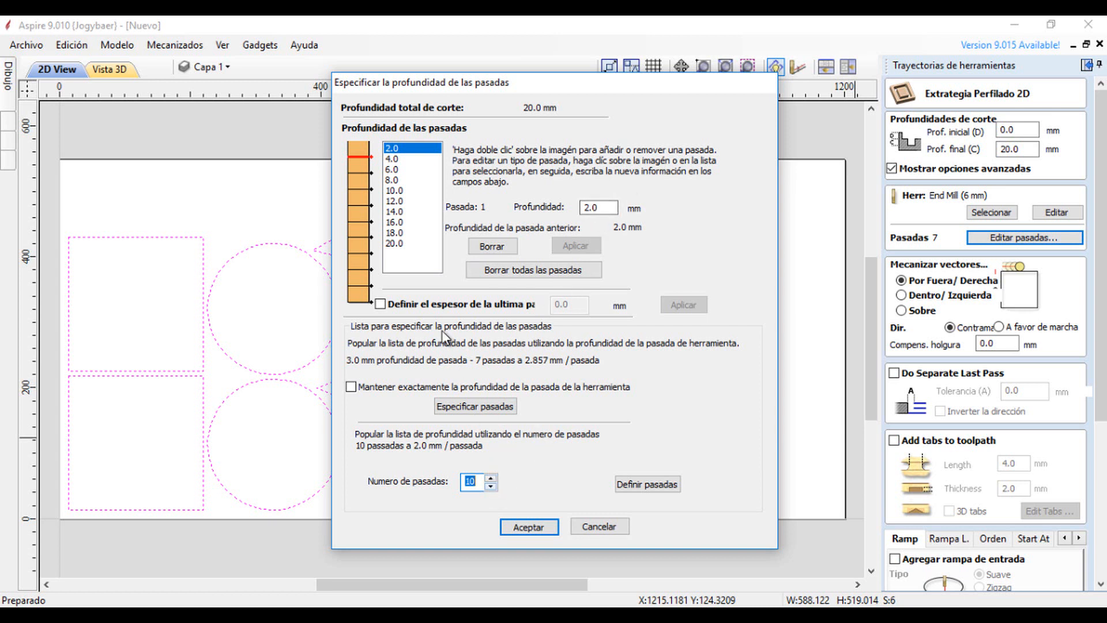
click(491, 488)
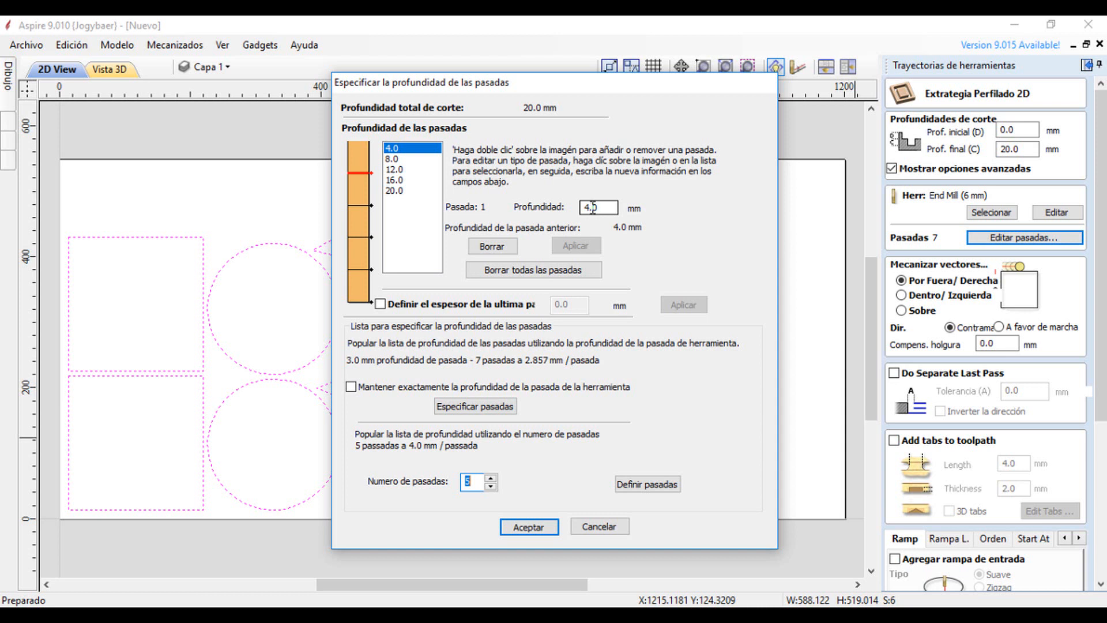
click(491, 478)
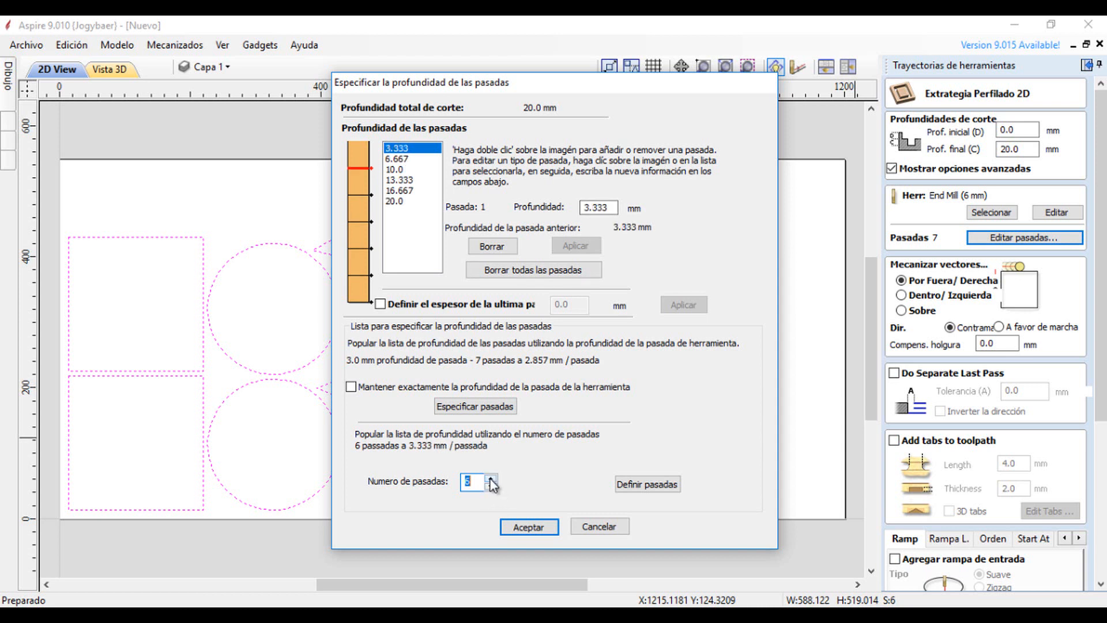
click(491, 478)
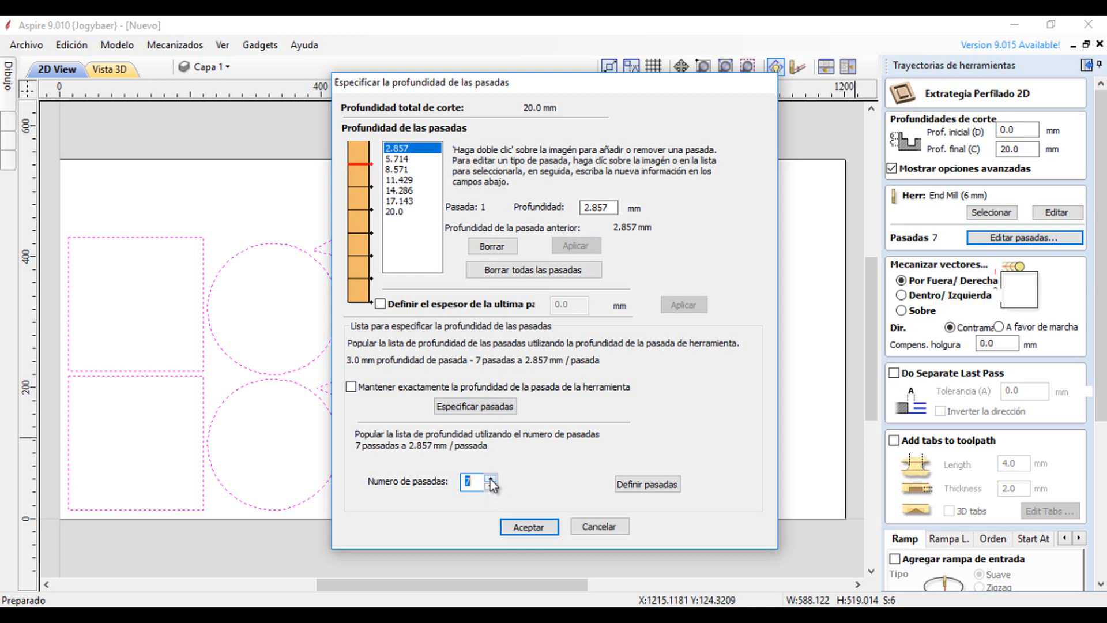
click(541, 532)
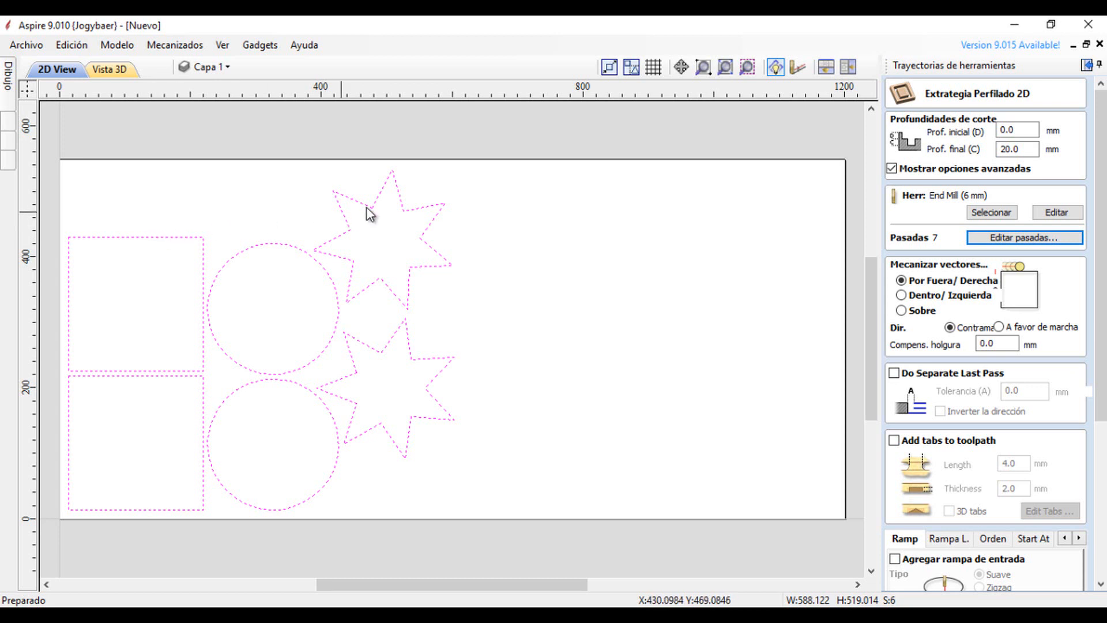
- Try machining on the vectors (Sobre), and set the profile cut to Por Fuera/Derecha
click(920, 315)
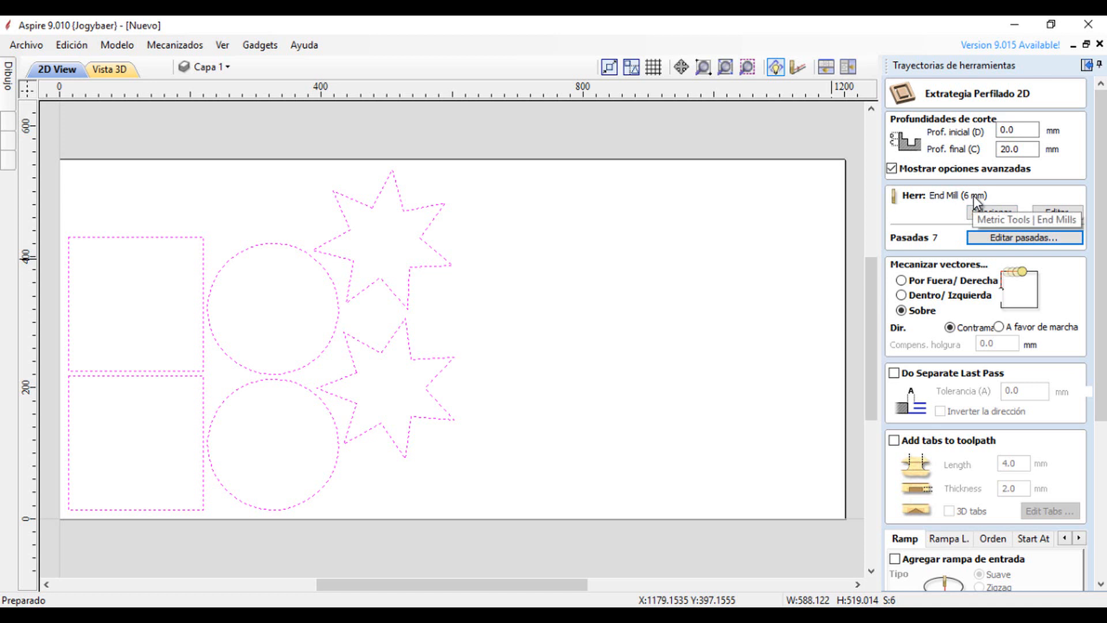
click(947, 280)
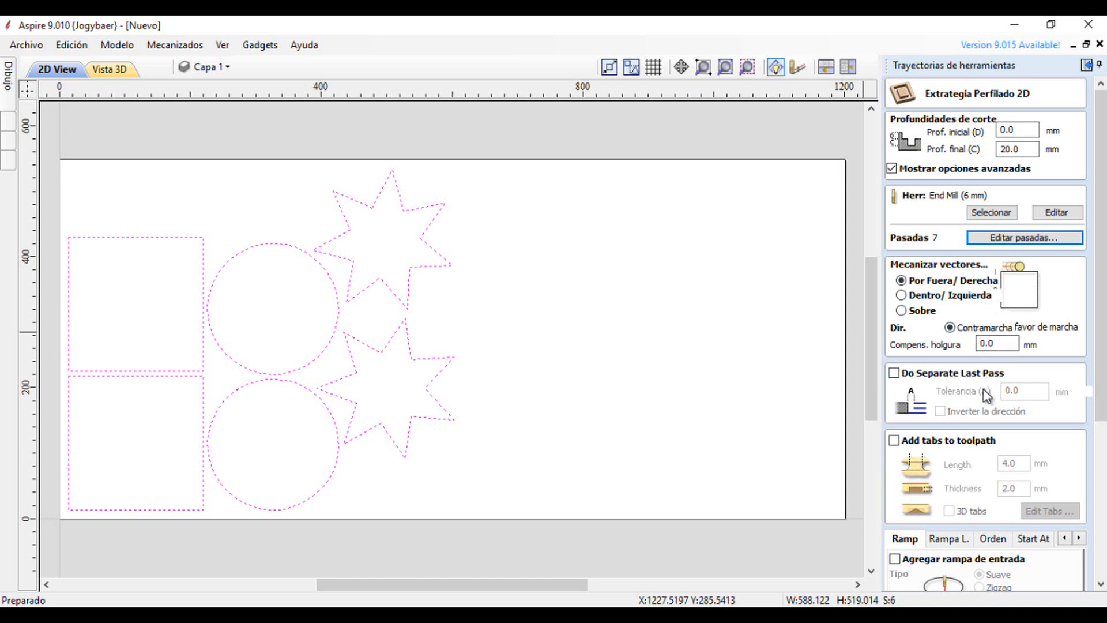
- Add tabs 4 mm long and 2 mm thick to the profile toolpath and open the tab placement settings
drag(1102, 362, 1102, 489)
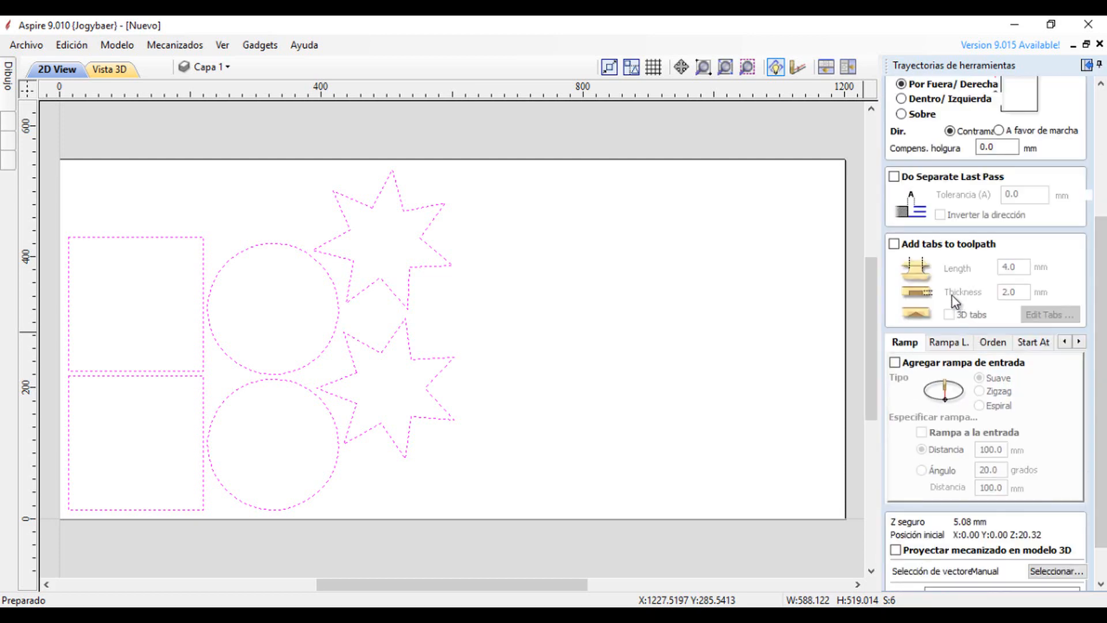
click(929, 248)
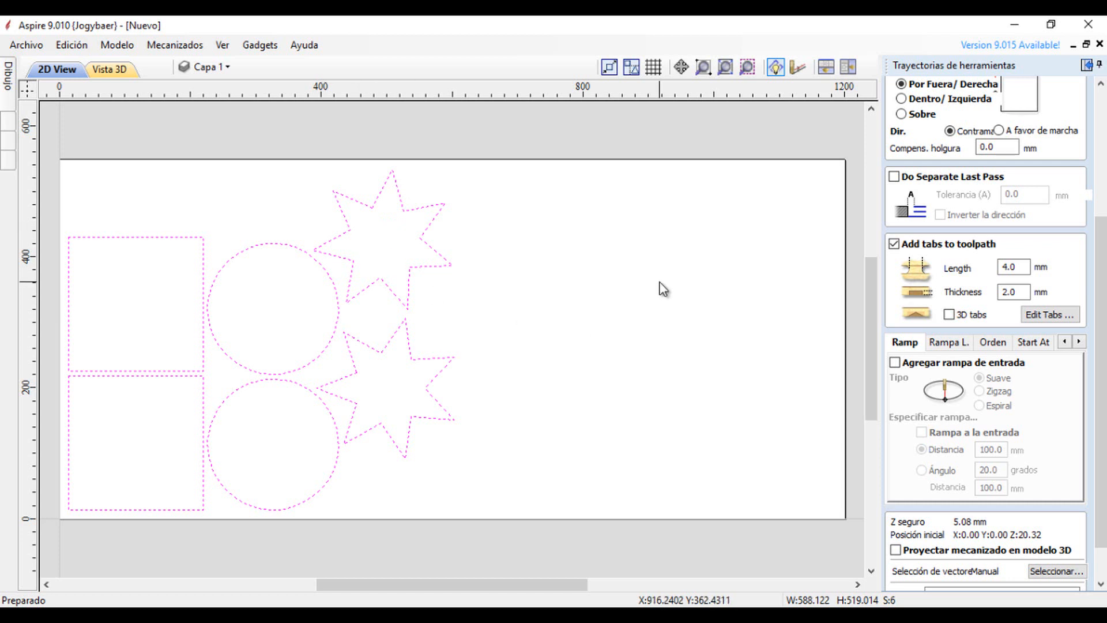
click(1022, 267)
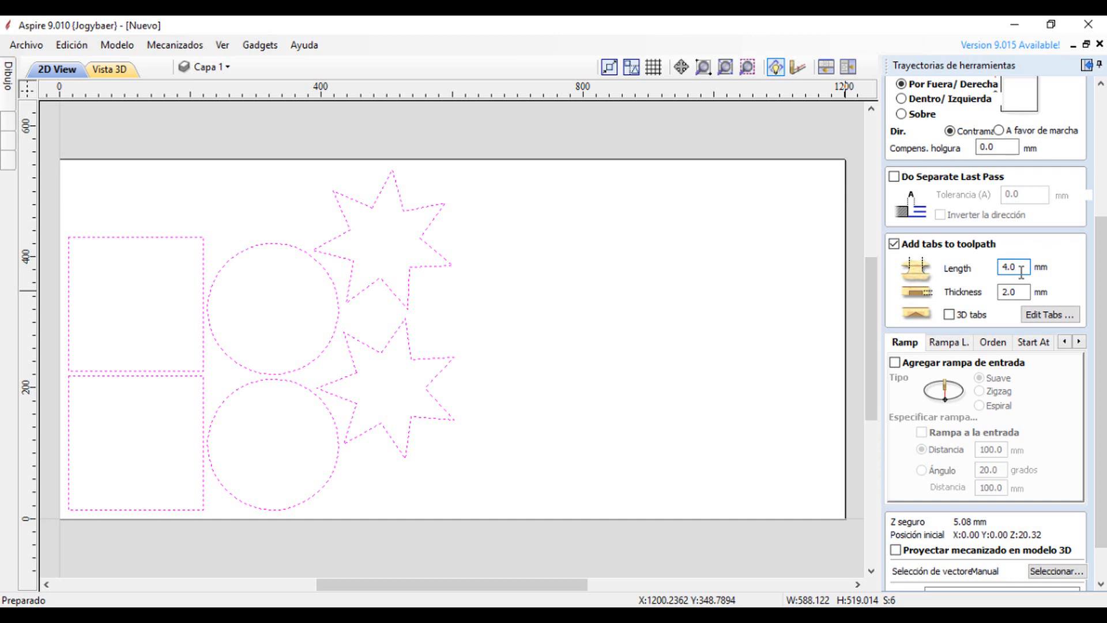
double_click(1022, 272)
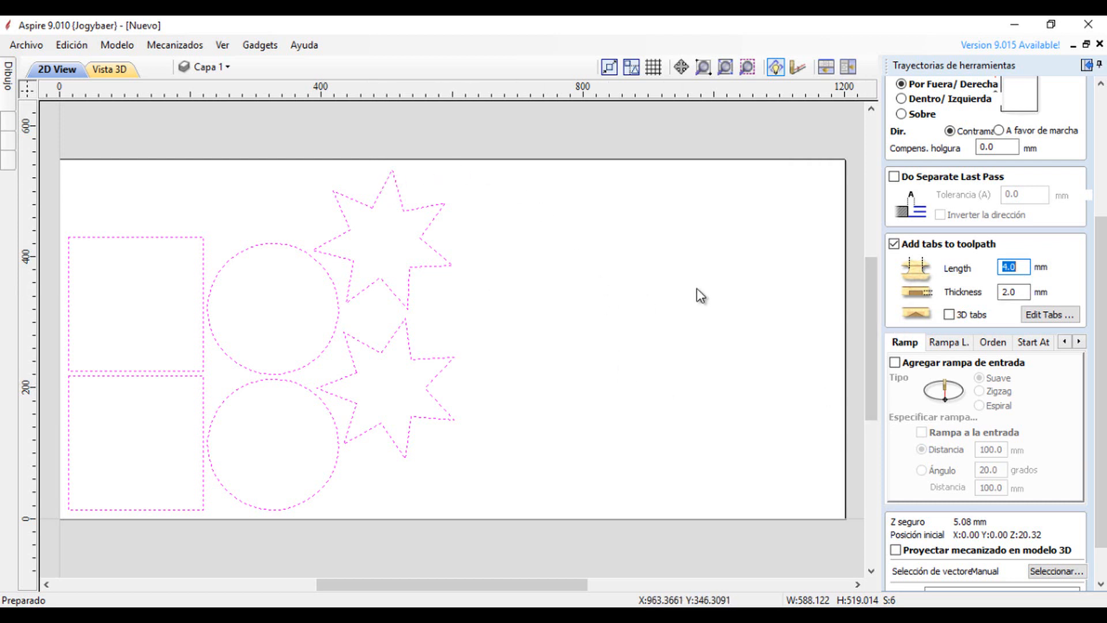
click(1028, 296)
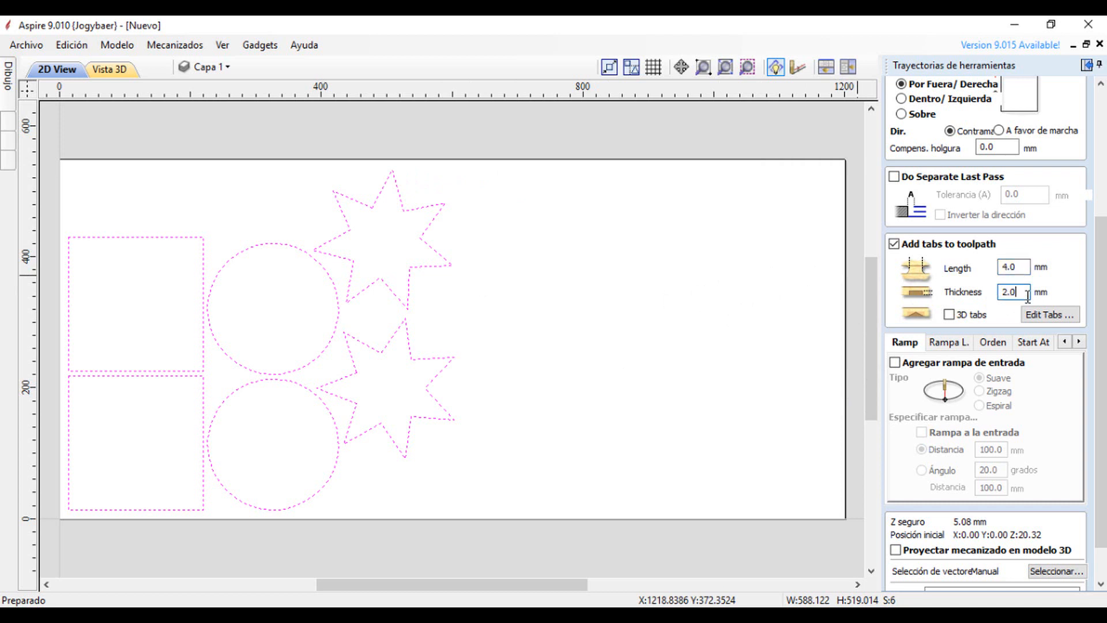
double_click(1027, 296)
click(1039, 315)
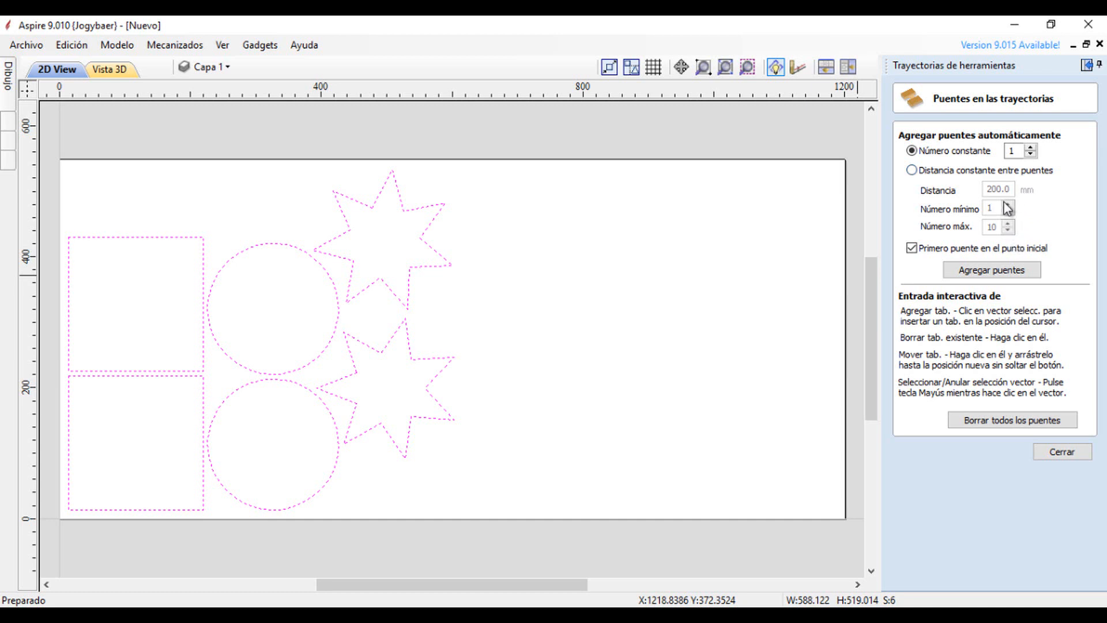
- Automatically add one tab to each shape, starting at its initial point, and close the tab placement settings
click(997, 274)
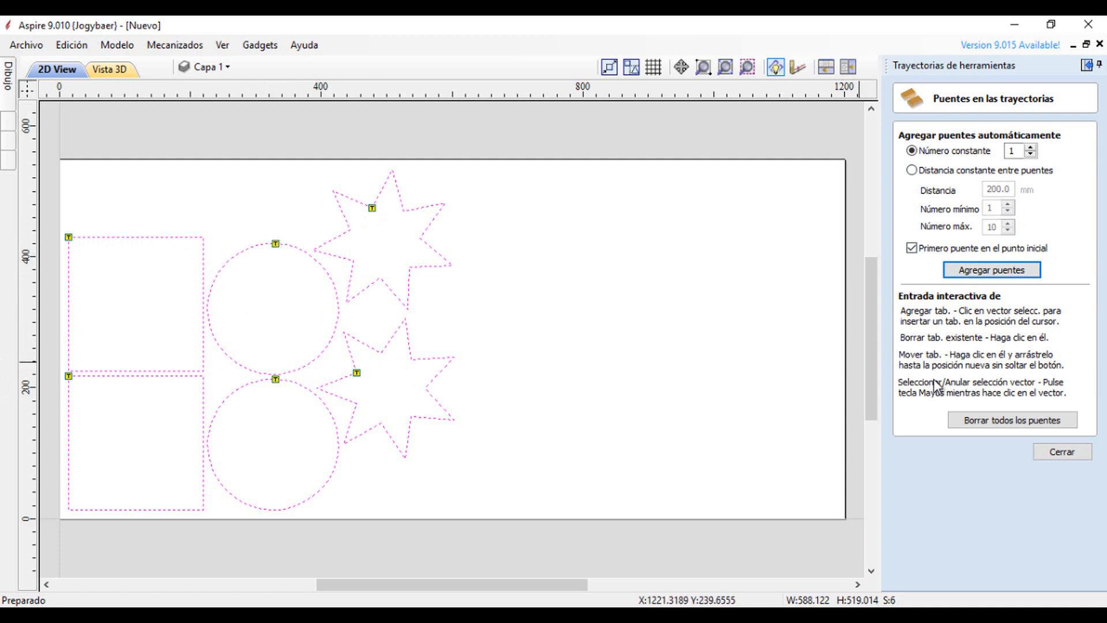
click(1063, 452)
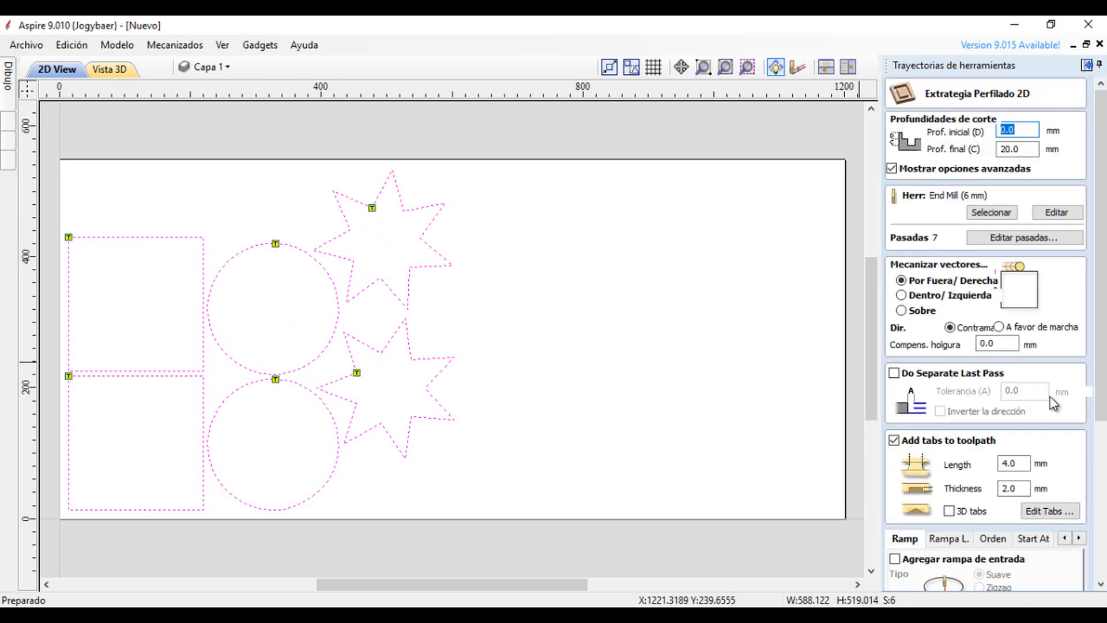
- Try the entry ramp option, leave it off, and calculate the Perfilado 1 toolpath
drag(1102, 355, 1101, 513)
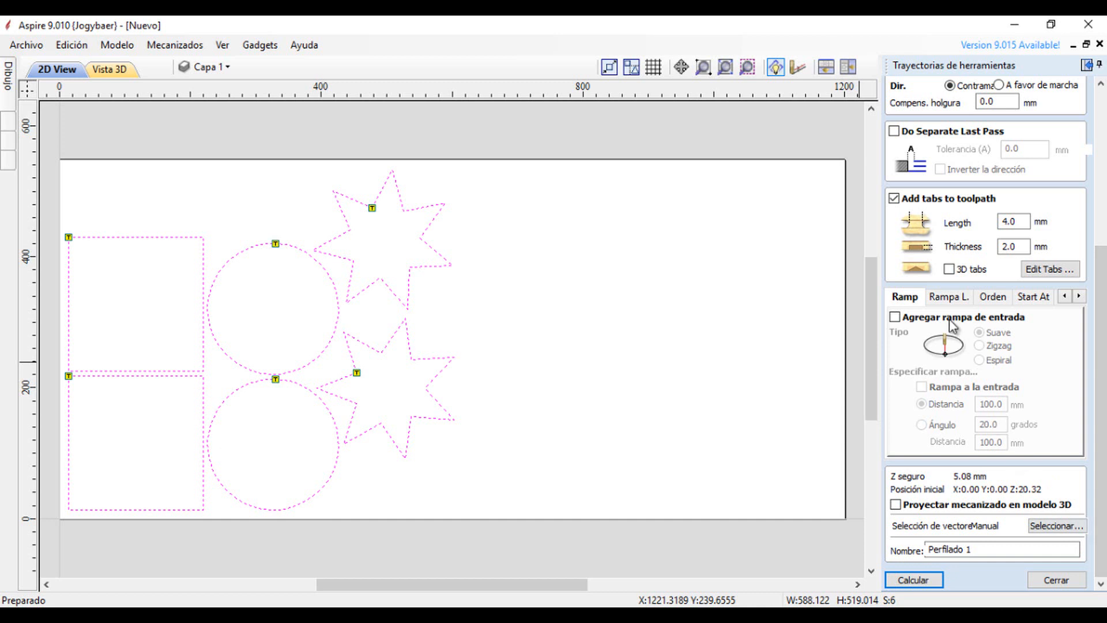
click(982, 321)
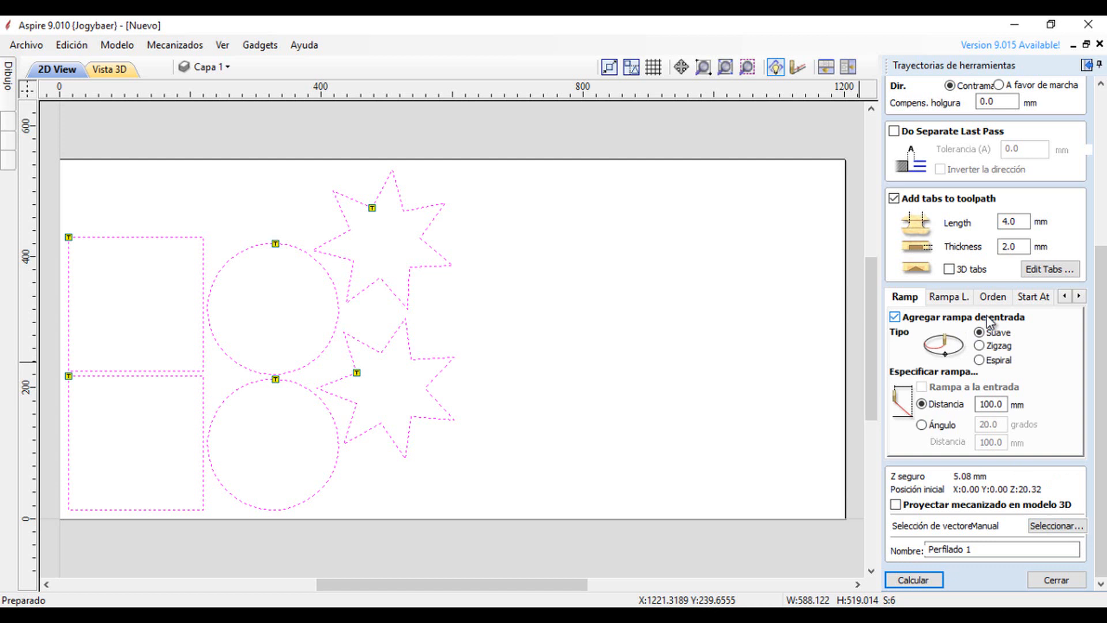
click(990, 319)
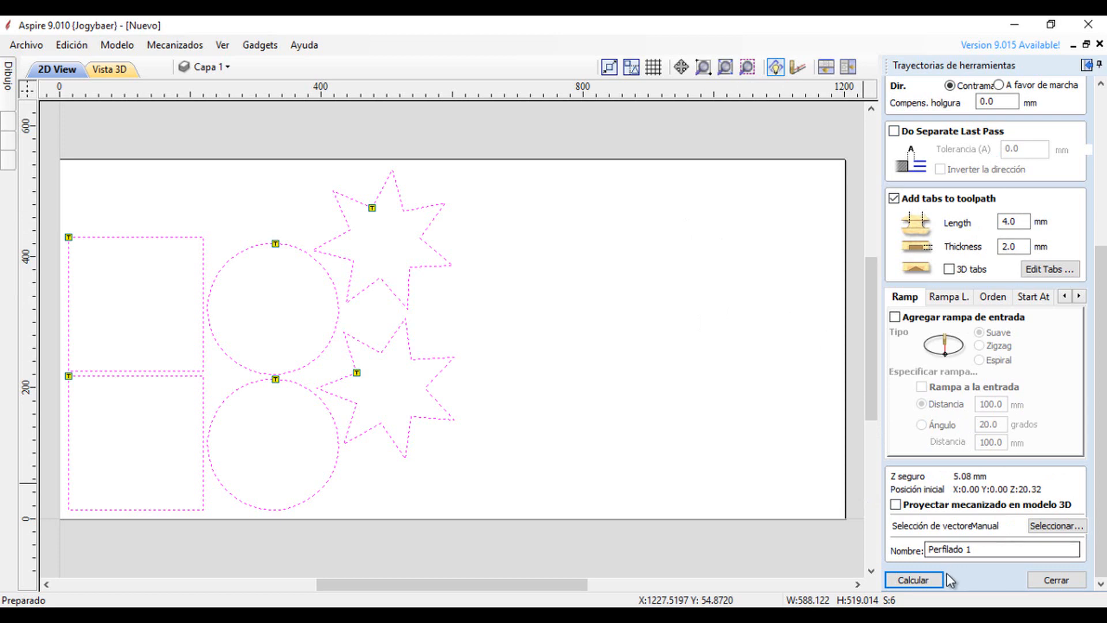
click(932, 575)
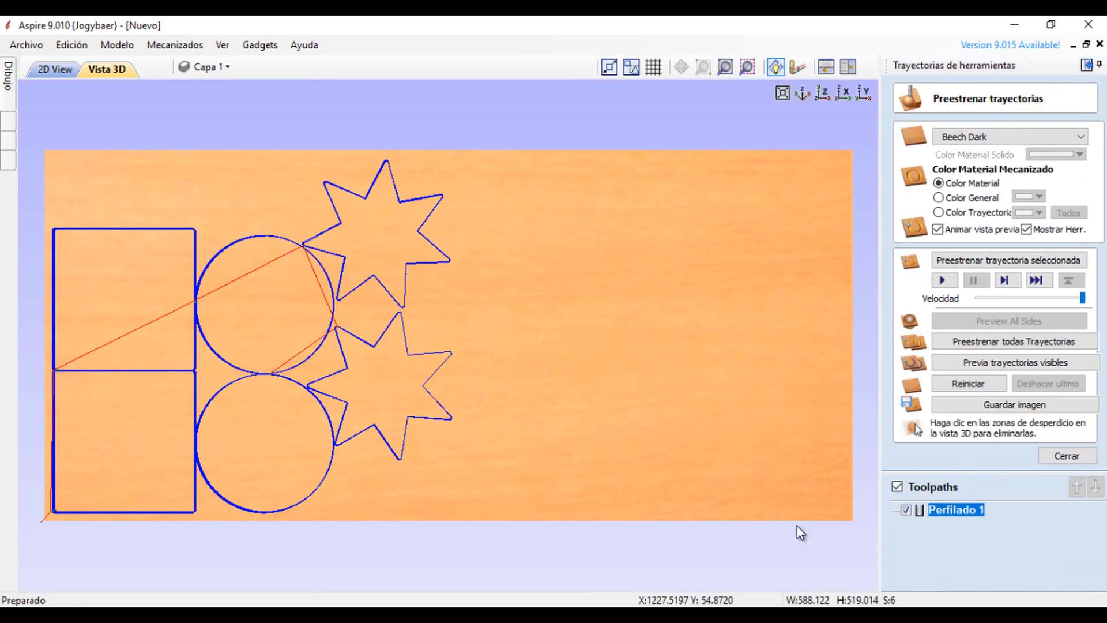
- Examine the calculated toolpath in 3D using the top, X, Y and isometric views
middle_drag(299, 366, 483, 354)
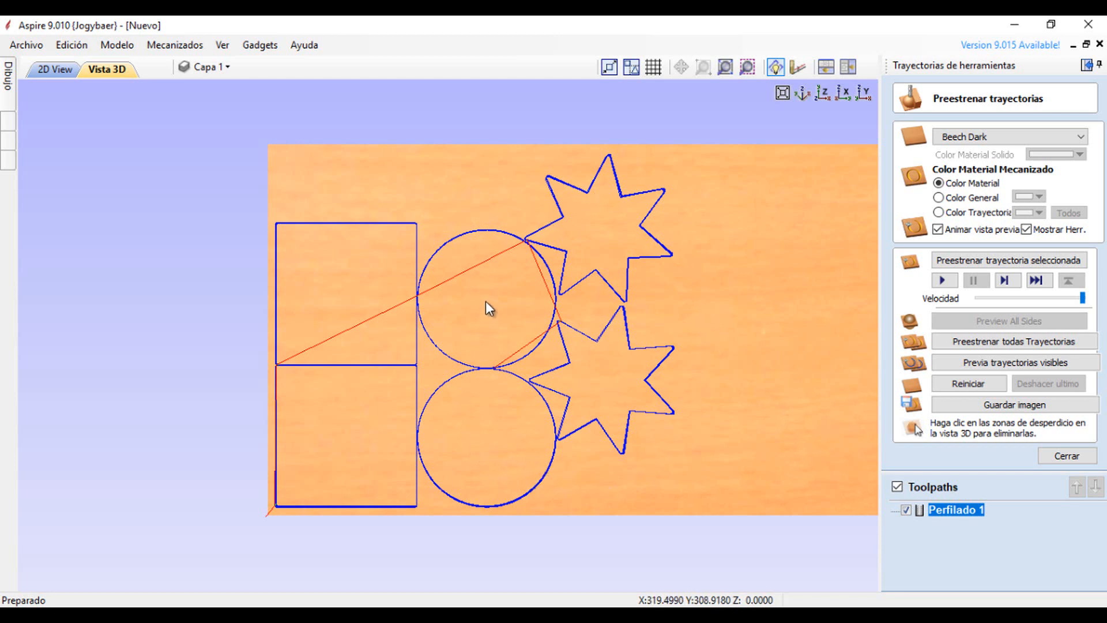
click(796, 95)
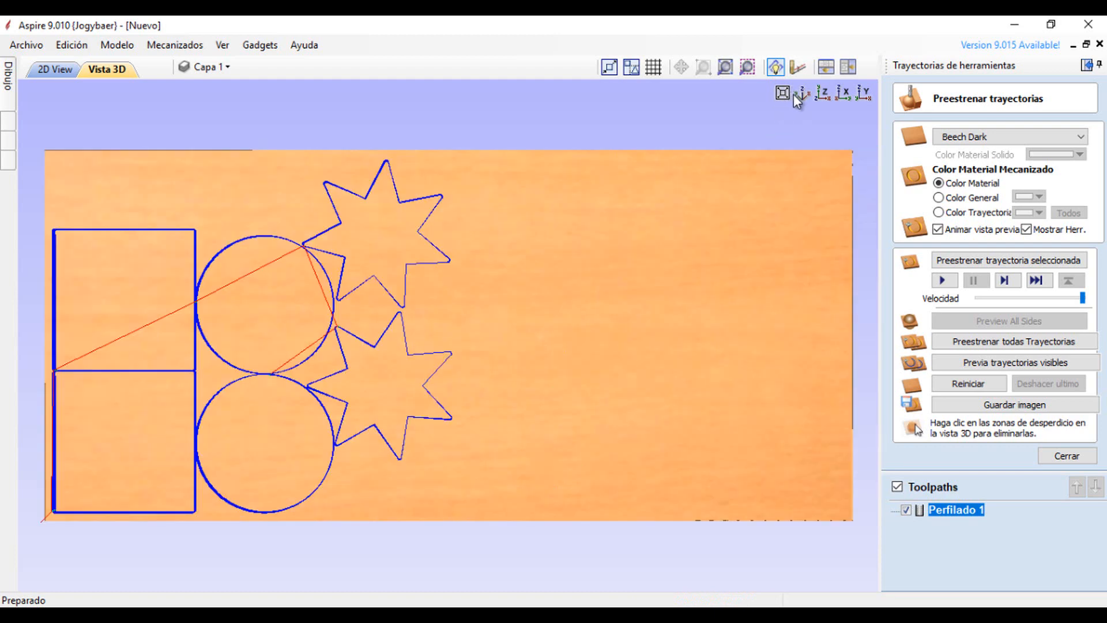
click(798, 94)
click(822, 96)
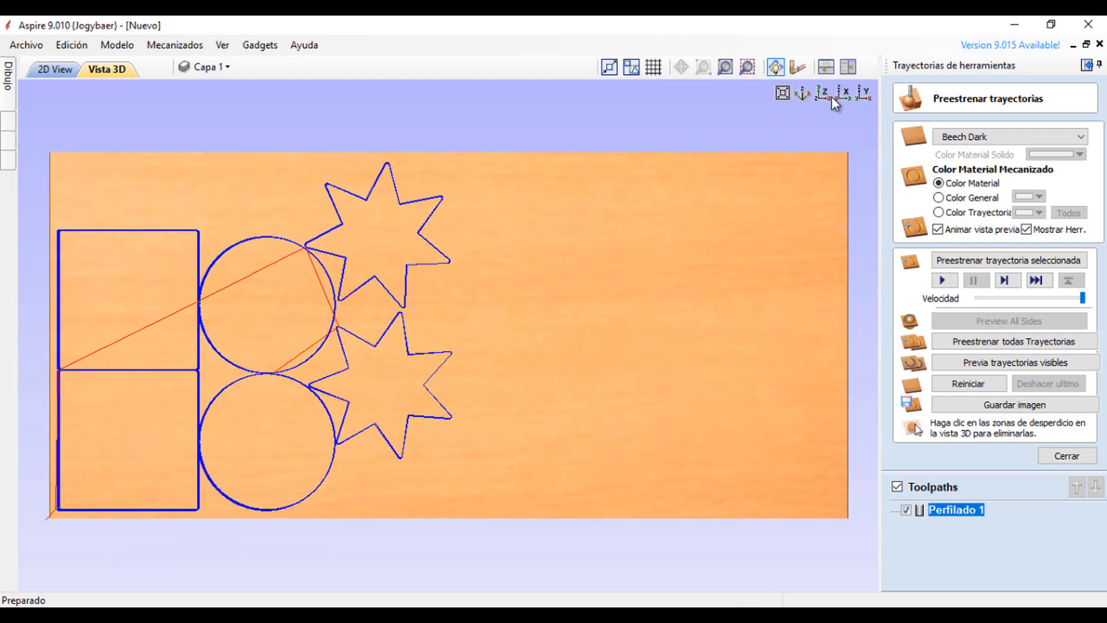
click(844, 93)
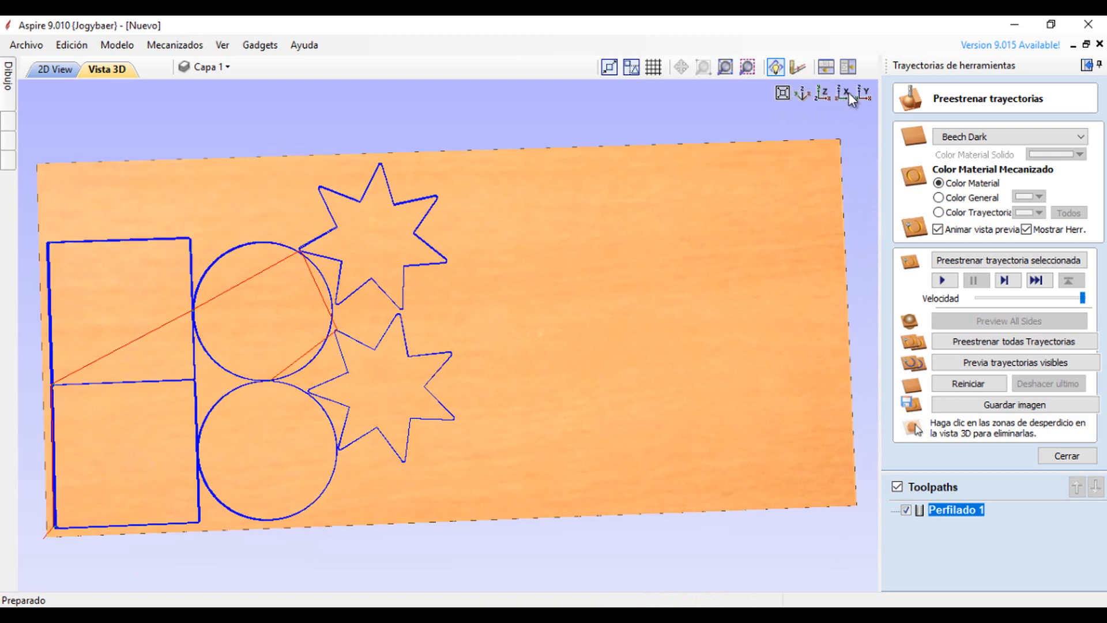
click(863, 94)
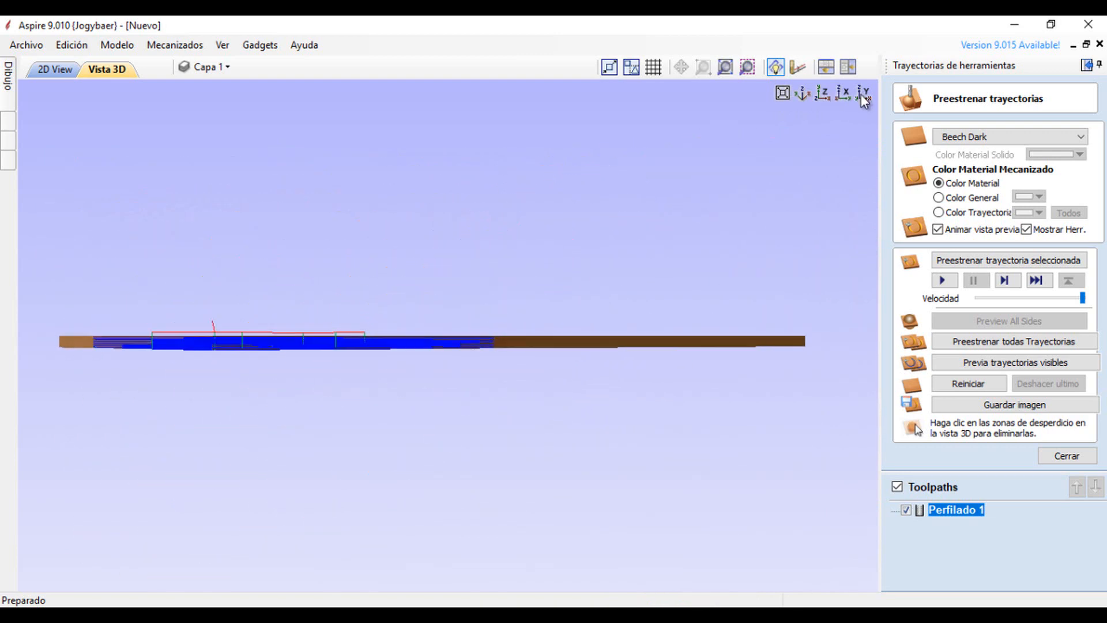
click(817, 95)
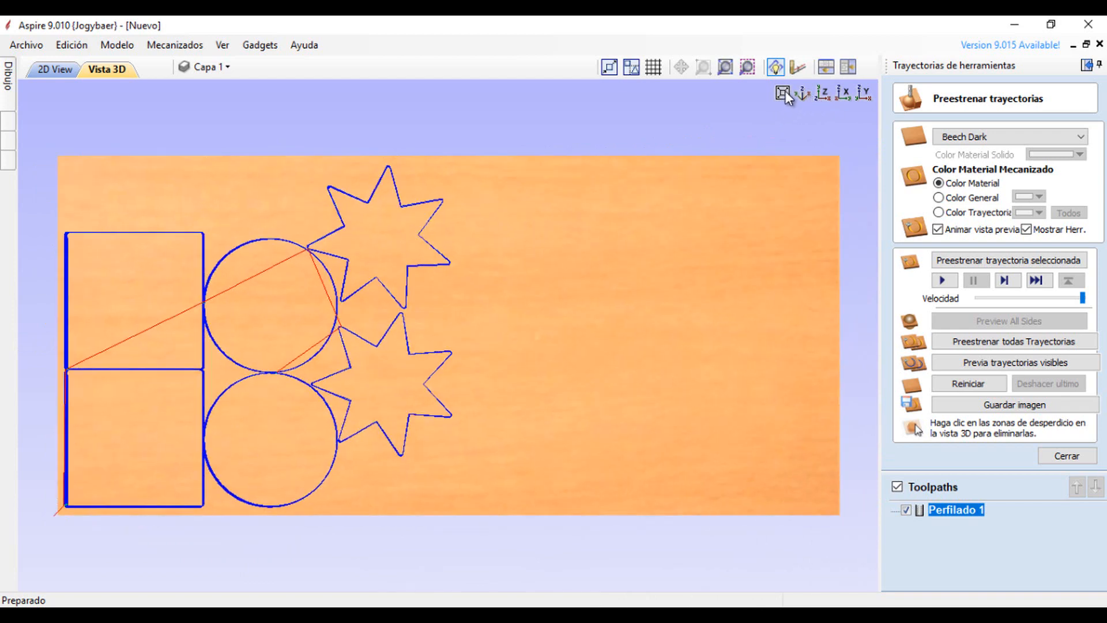
click(783, 92)
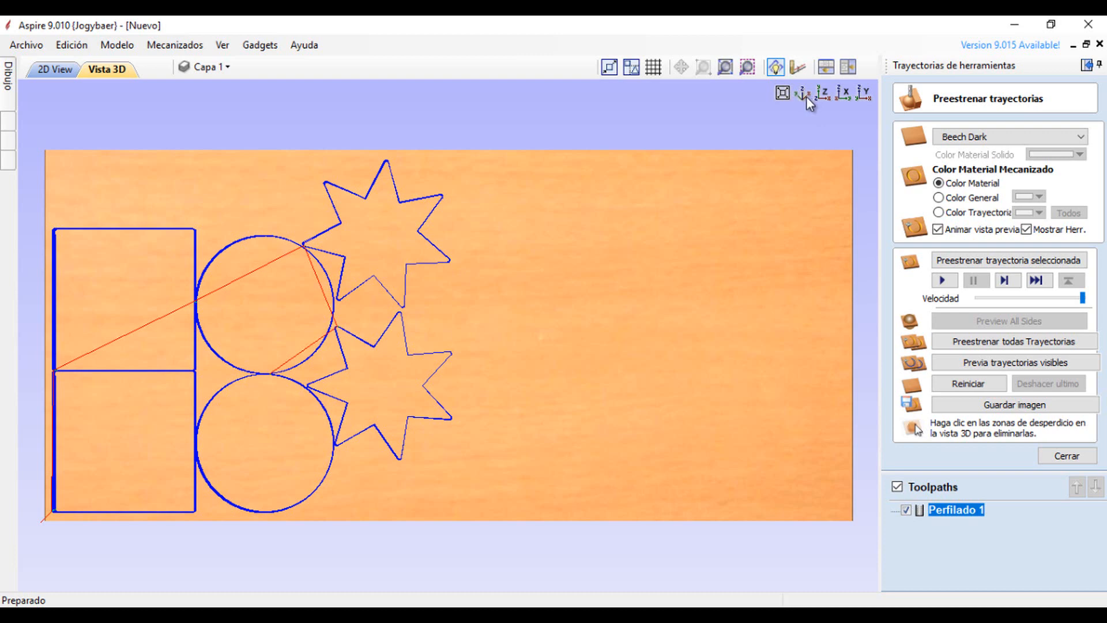
click(804, 94)
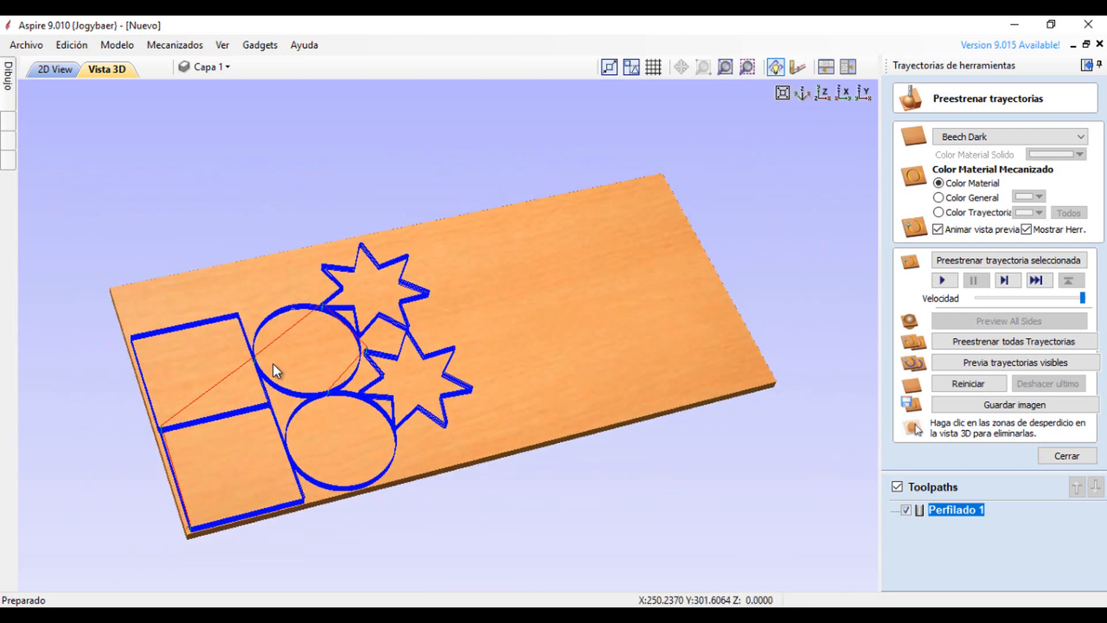
- Inspect the stacked cutting passes around the squares, circles and stars up close in the isometric view
drag(272, 364, 481, 262)
scroll(487, 236, up, 4)
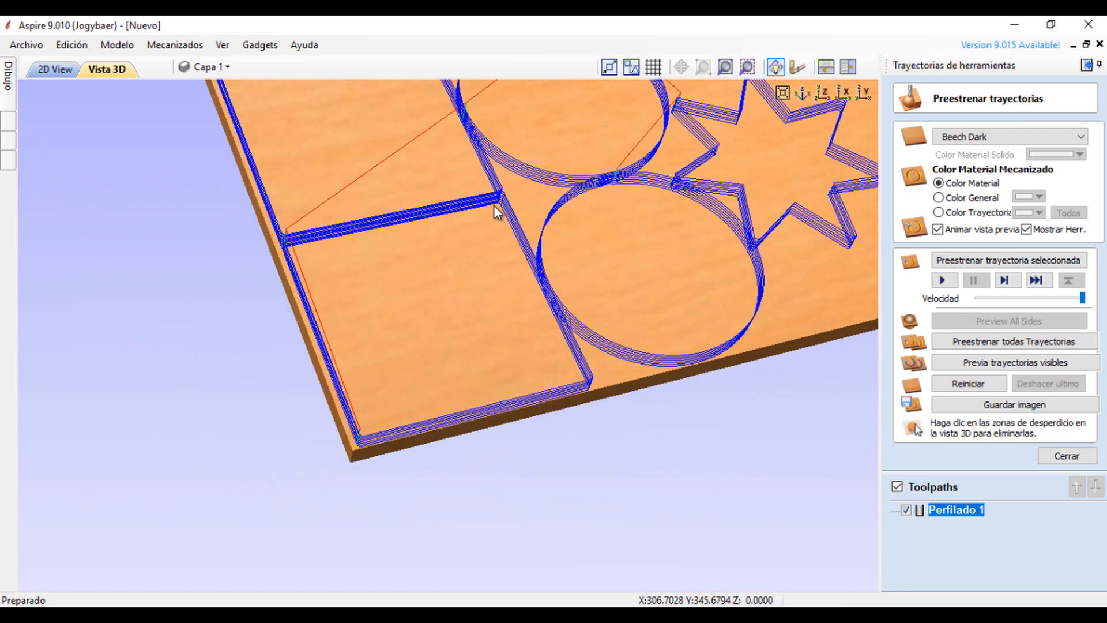
scroll(437, 270, up, 2)
middle_drag(435, 264, 363, 317)
scroll(364, 321, down, 2)
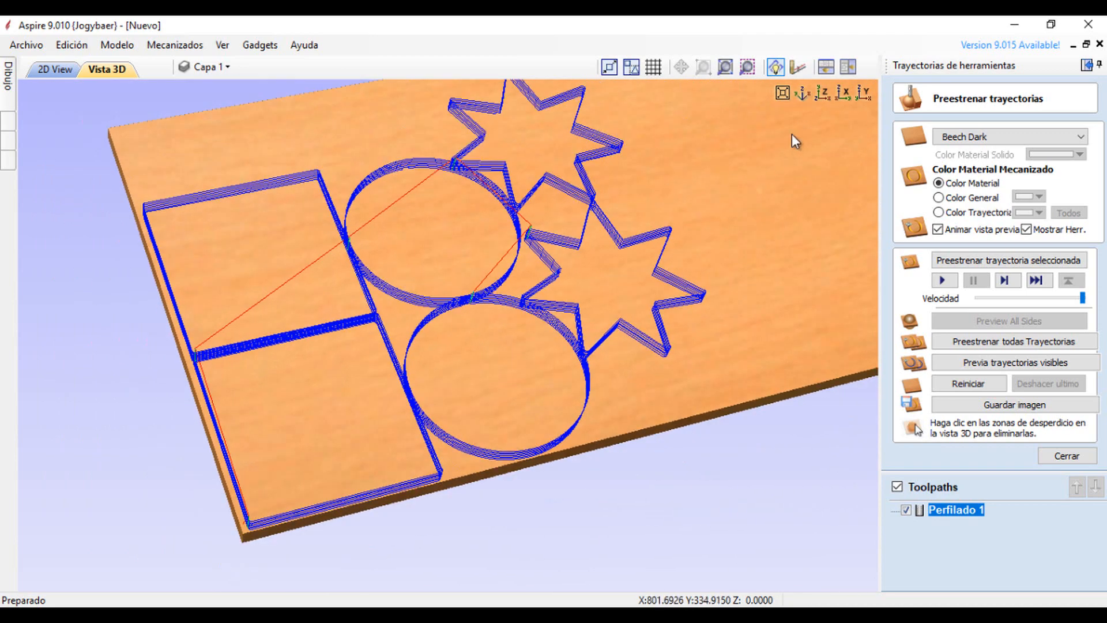
click(781, 93)
scroll(398, 326, down, 2)
scroll(394, 327, up, 1)
scroll(393, 327, up, 3)
middle_drag(430, 310, 628, 229)
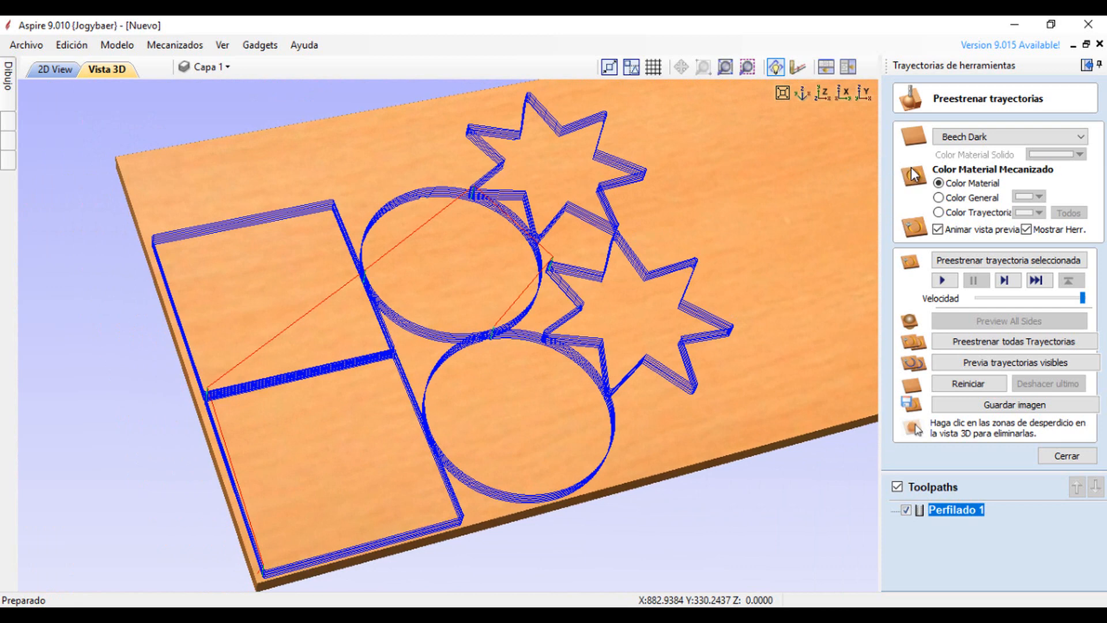
- Set the preview material to MDF
click(1031, 136)
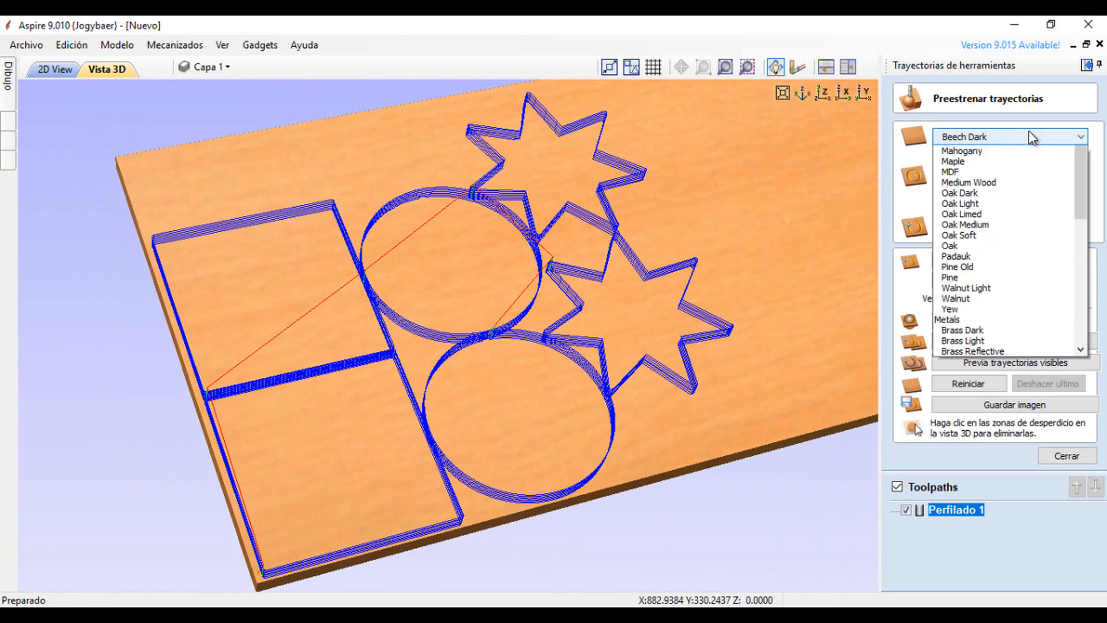
drag(1080, 213, 1075, 349)
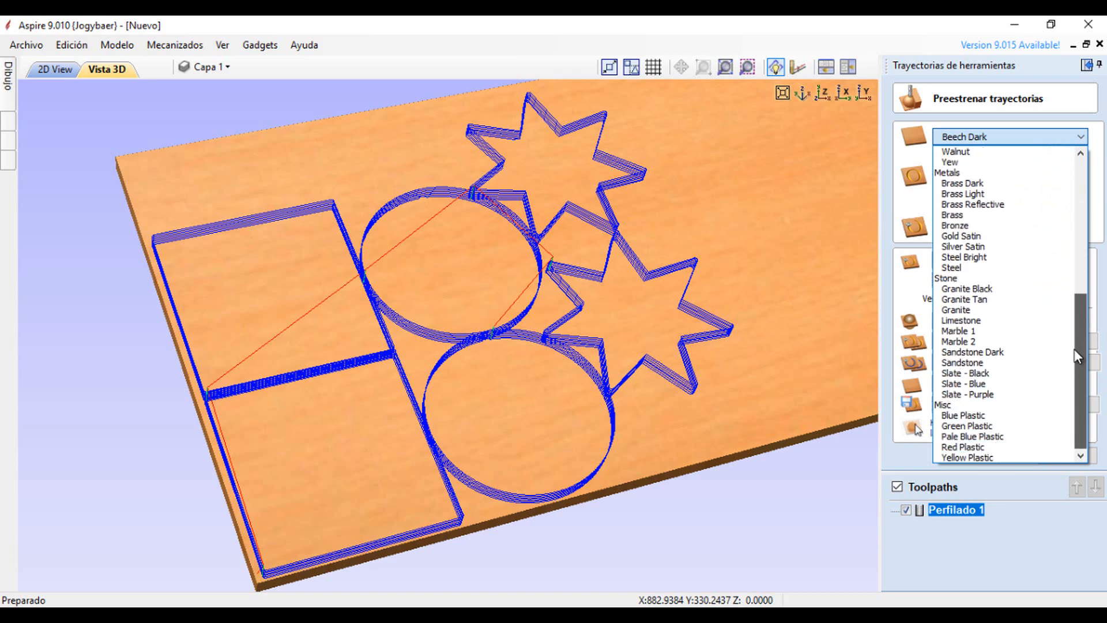
drag(1075, 348, 1078, 179)
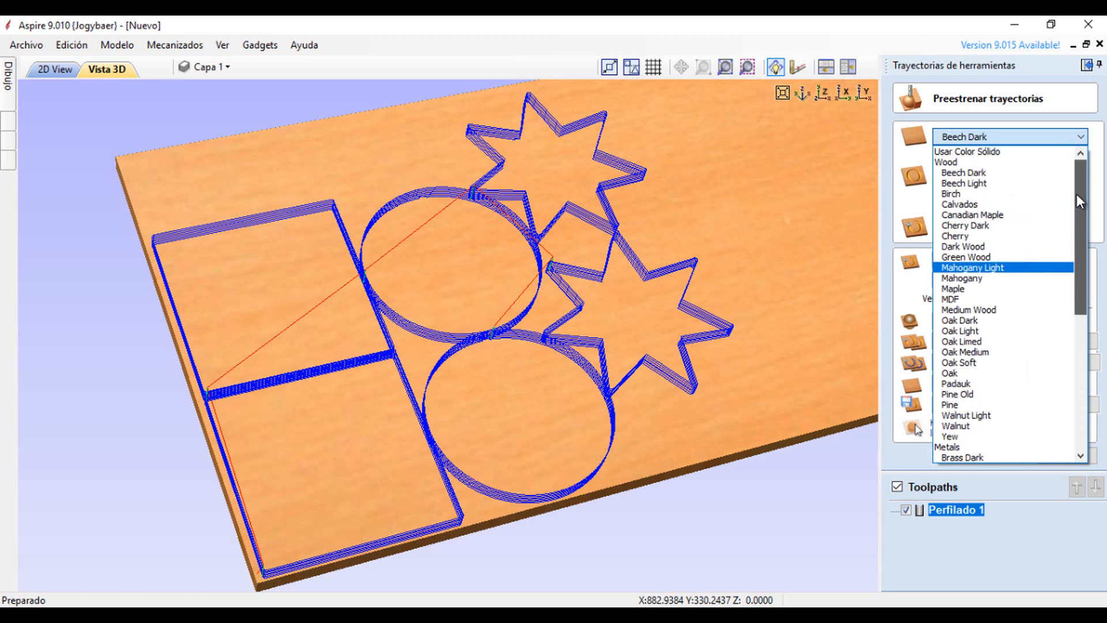
click(995, 298)
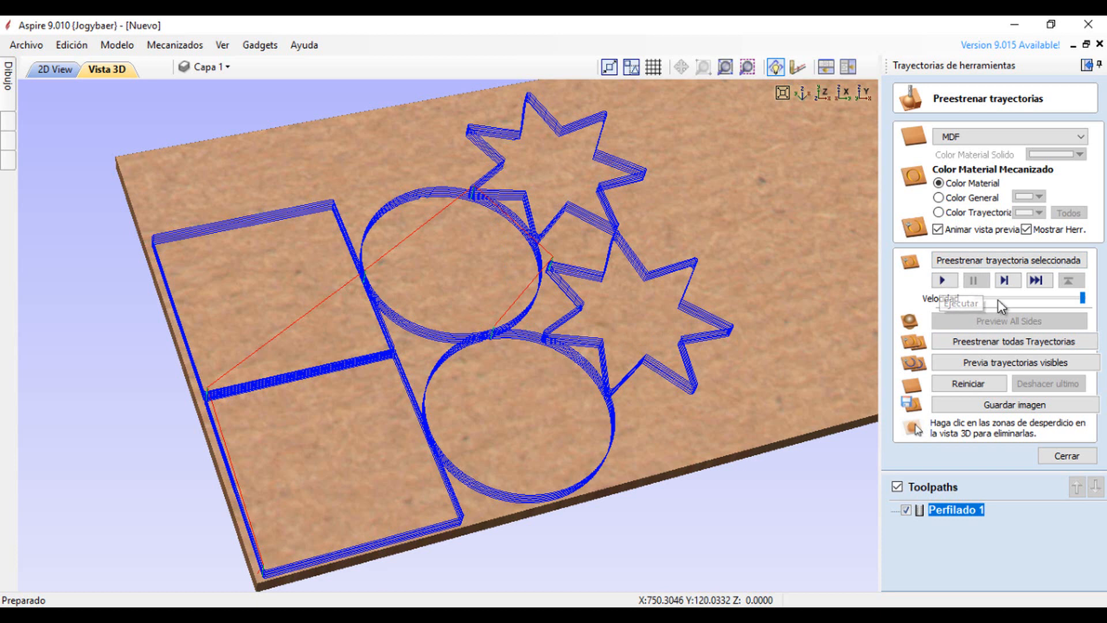
- Lower the simulation speed and run the cutting preview of the Perfilado 1 toolpath
click(1031, 297)
click(1026, 298)
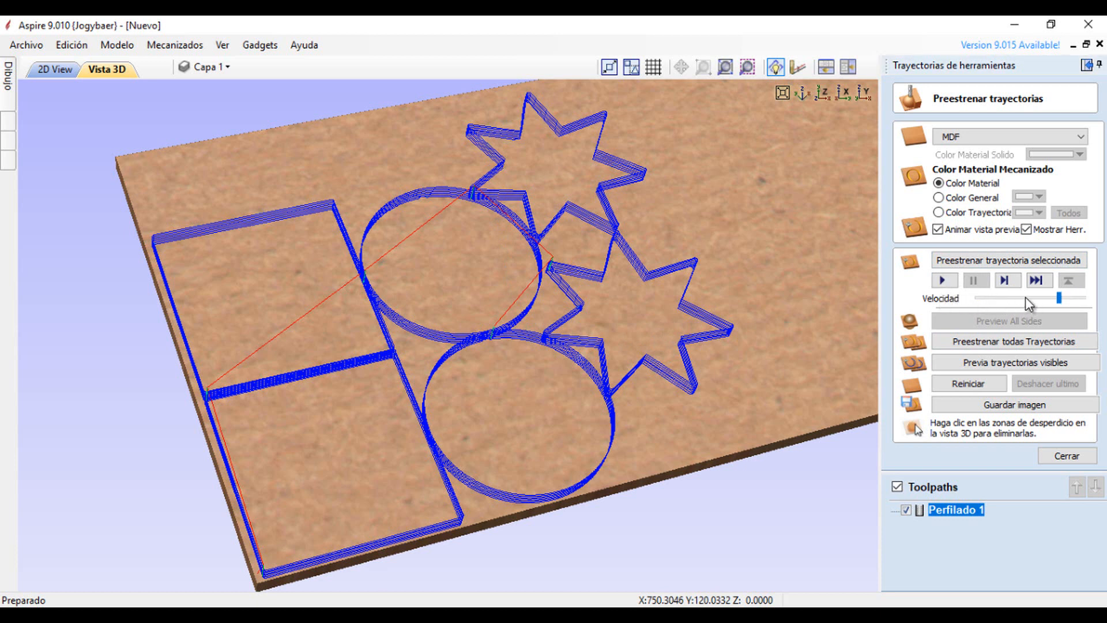
click(1026, 298)
click(945, 281)
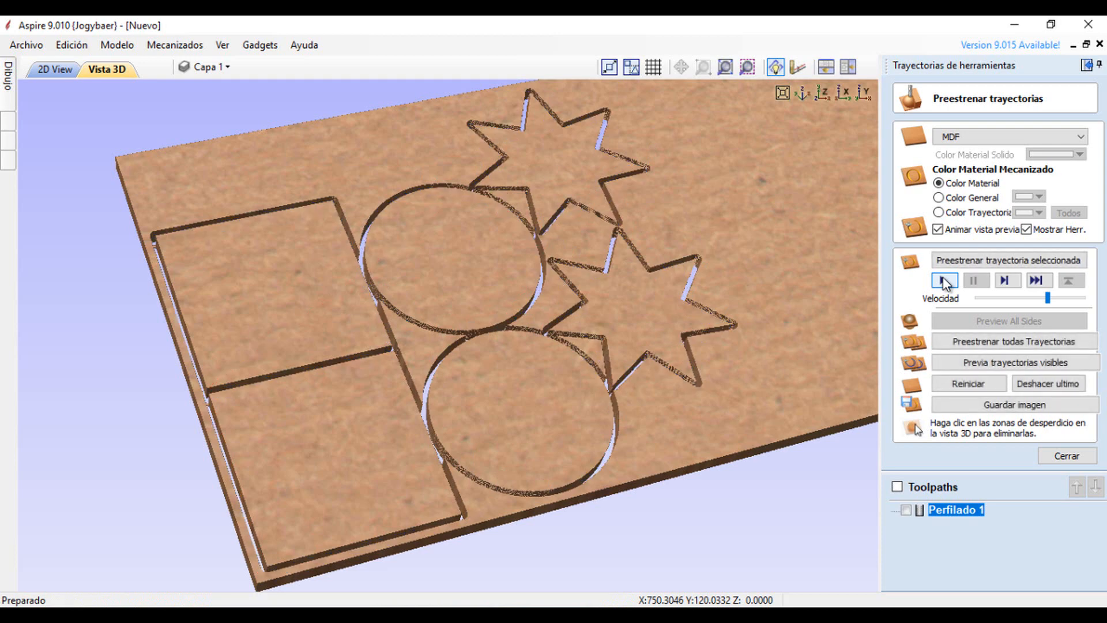
- Inspect the simulated cuts and the tabs at the corners of the two squares up close
drag(666, 315, 586, 439)
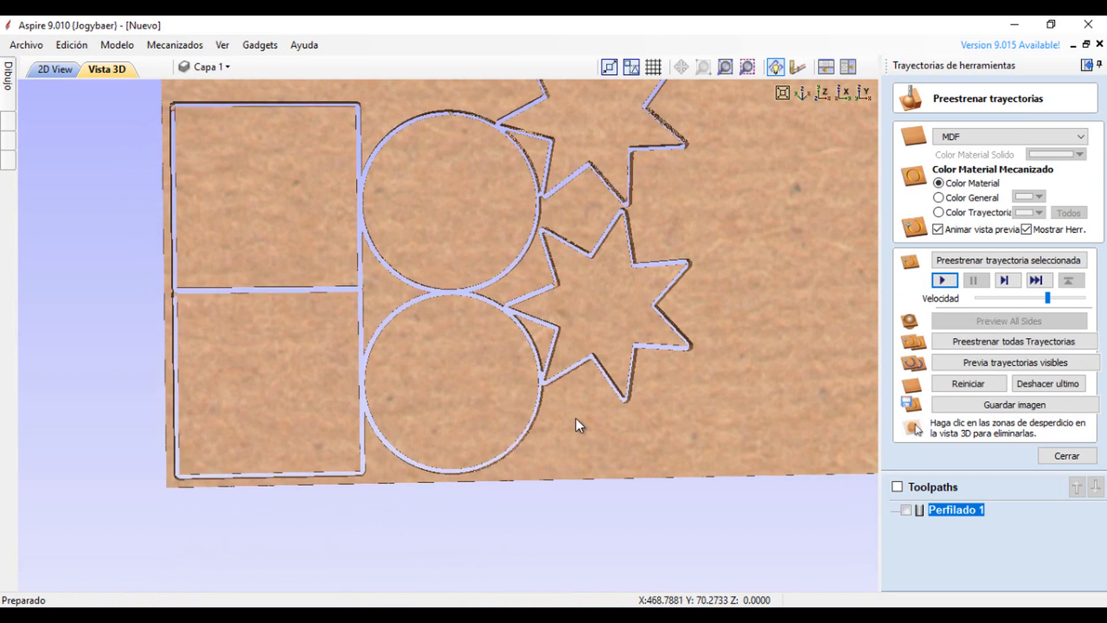
scroll(489, 425, up, 3)
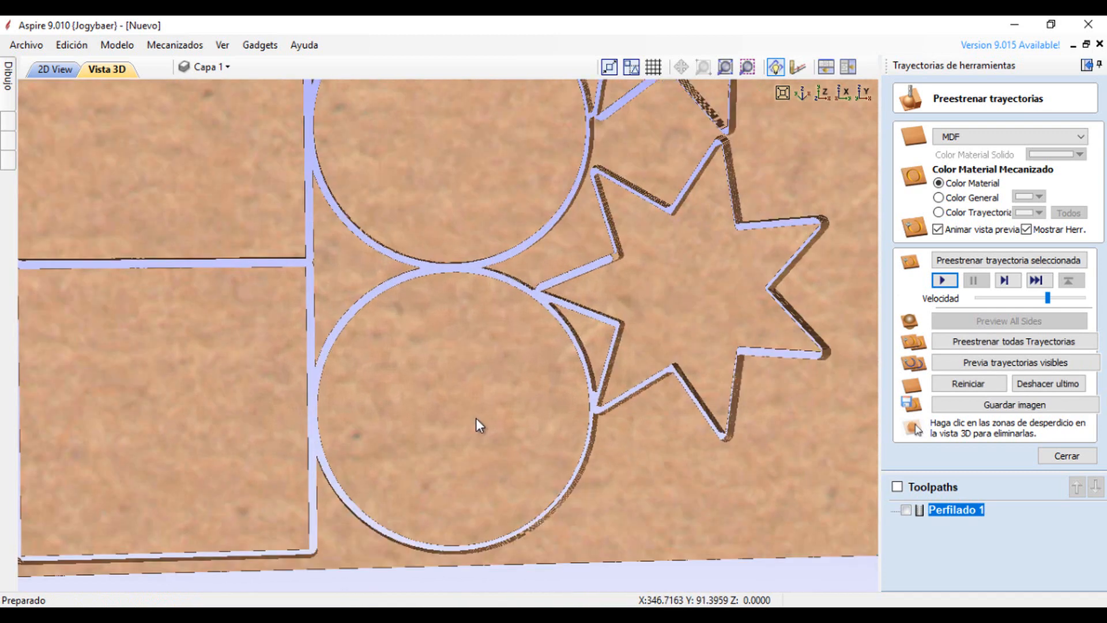
scroll(478, 425, up, 2)
drag(476, 419, 635, 362)
middle_drag(410, 317, 704, 407)
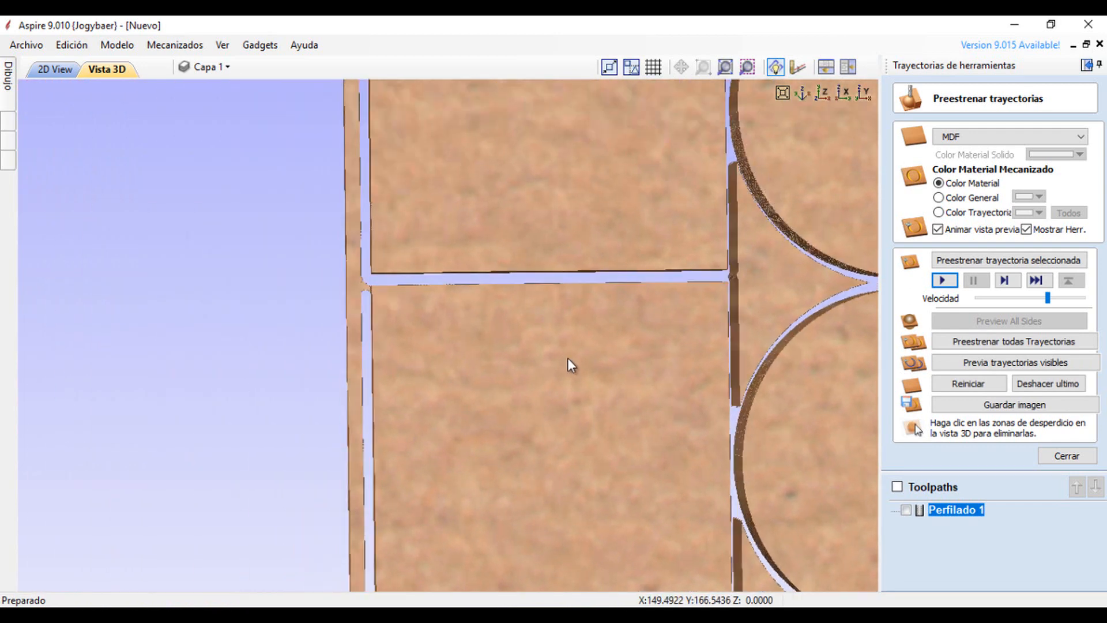
scroll(350, 278, up, 3)
scroll(292, 247, up, 2)
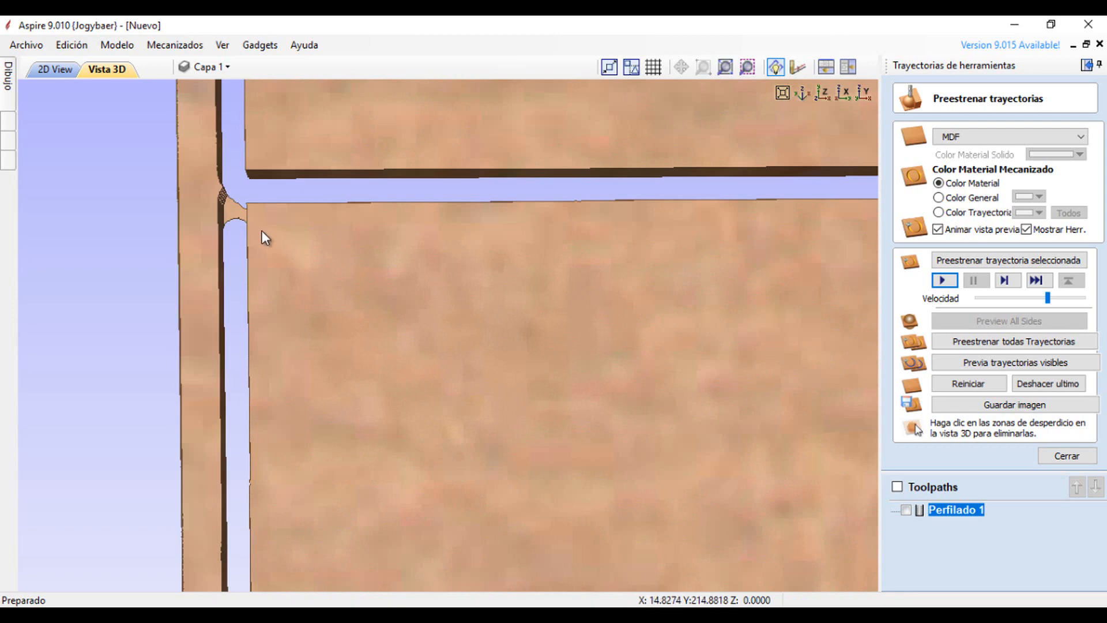
middle_drag(262, 236, 331, 276)
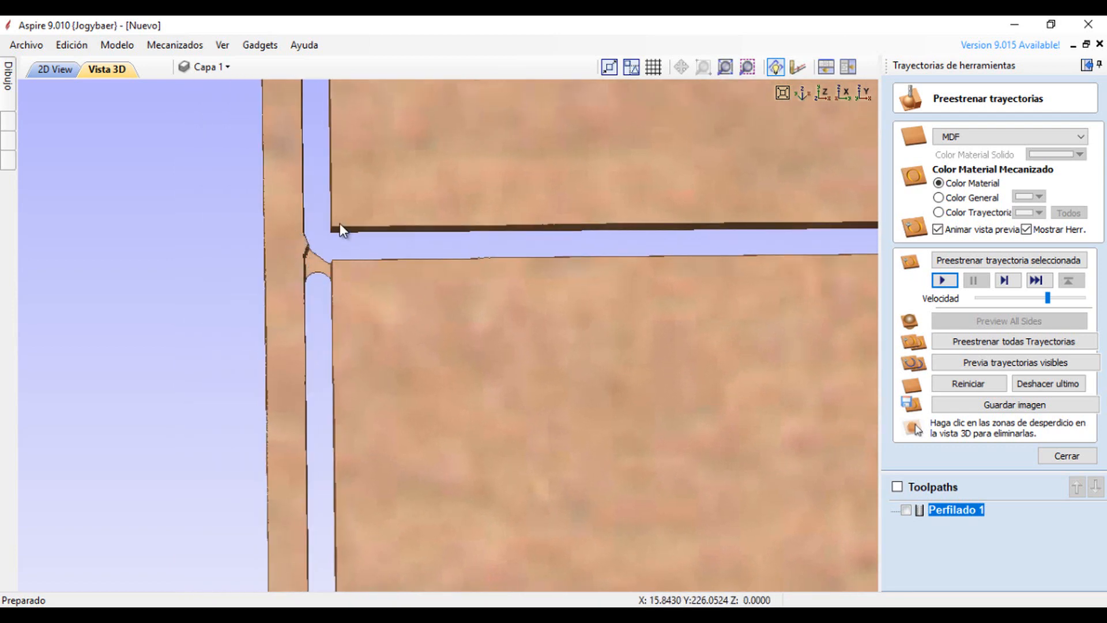
scroll(341, 227, down, 3)
middle_drag(398, 135, 431, 382)
scroll(431, 383, down, 3)
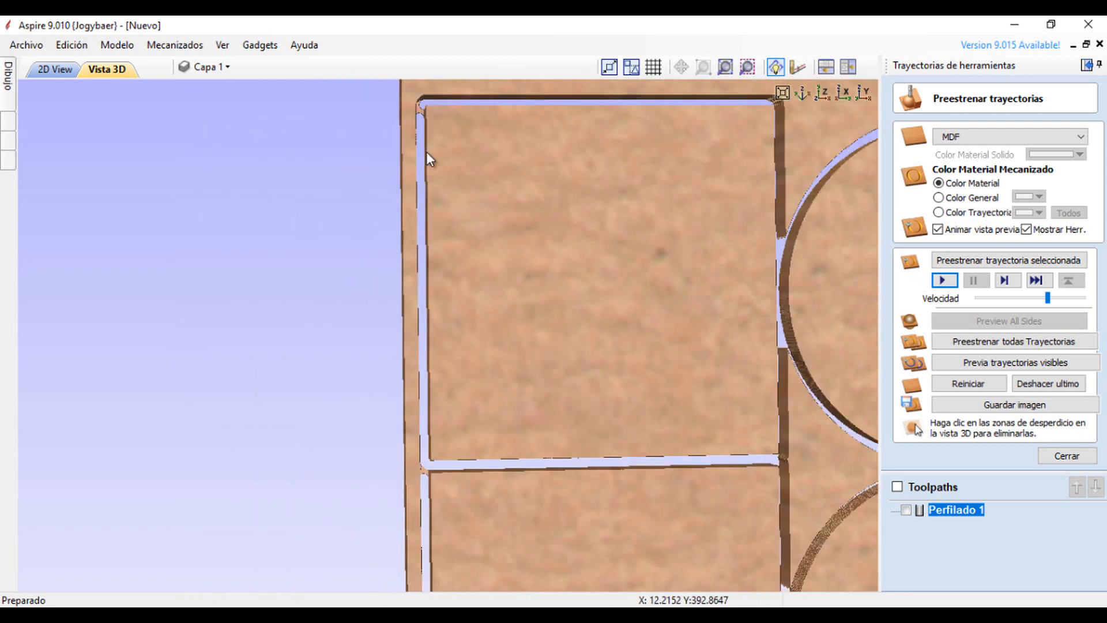
- Inspect the simulated cuts around the circles and stars, checking their tabs and the gaps between them
middle_drag(478, 109, 193, 170)
middle_drag(673, 251, 419, 229)
middle_drag(513, 216, 402, 228)
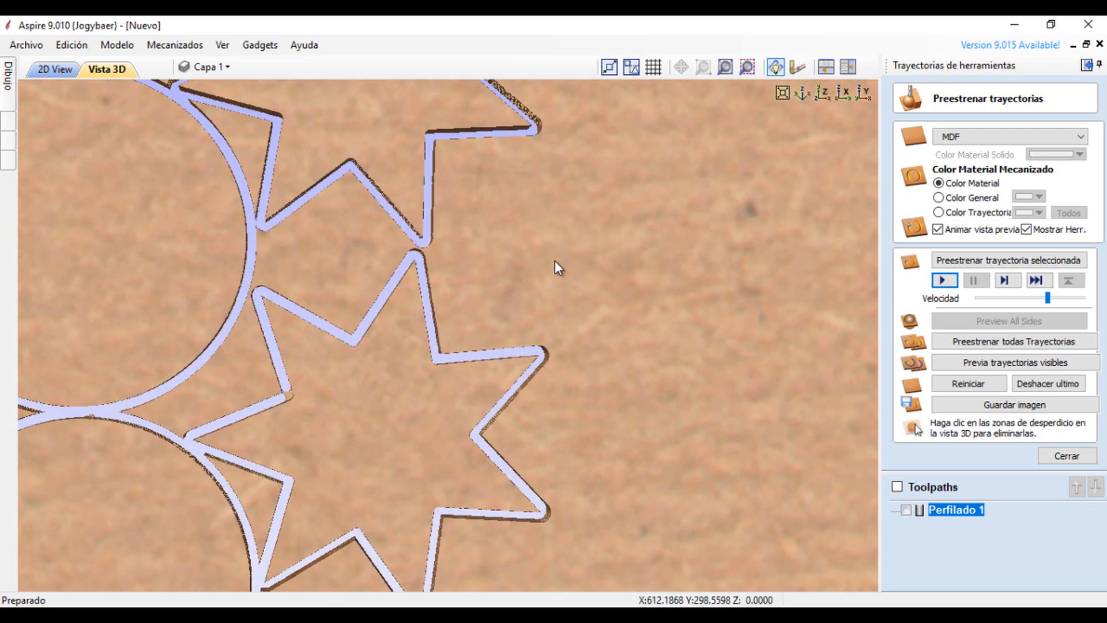
middle_drag(555, 271, 582, 187)
mouse_move(619, 292)
middle_down()
mouse_move(551, 244)
mouse_move(529, 438)
mouse_move(559, 422)
mouse_move(609, 485)
middle_up()
mouse_move(535, 296)
middle_down()
mouse_move(554, 321)
mouse_move(675, 236)
middle_up()
scroll(554, 322, down, 1)
scroll(554, 322, down, 4)
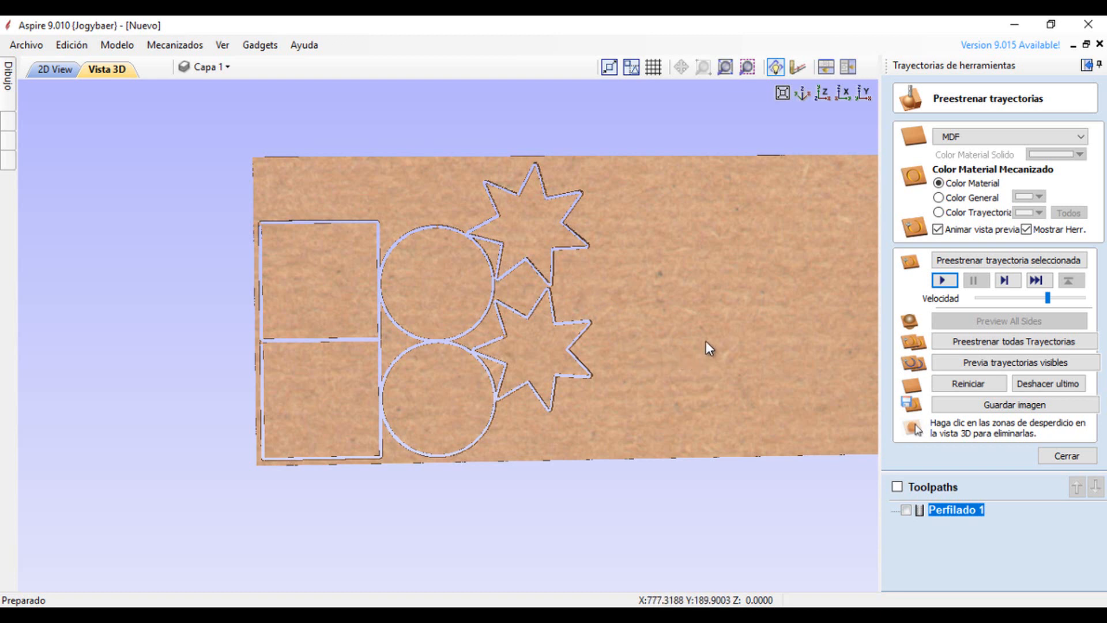
- Remove the surrounding sheet and the three small offcuts between the shapes from the 3D preview
click(737, 285)
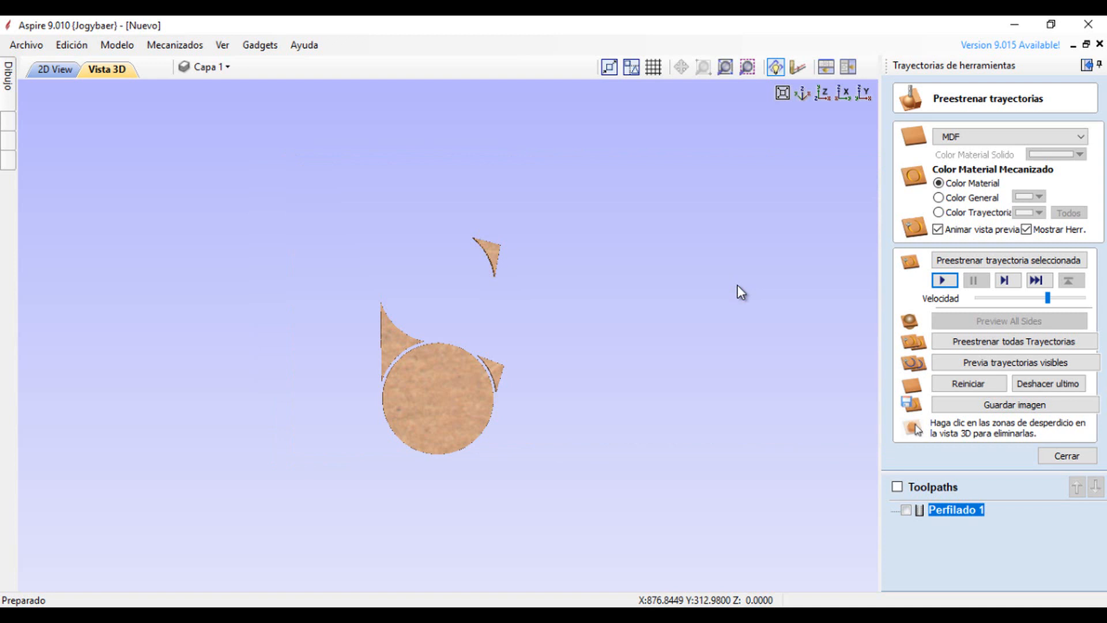
click(493, 252)
click(497, 369)
click(385, 337)
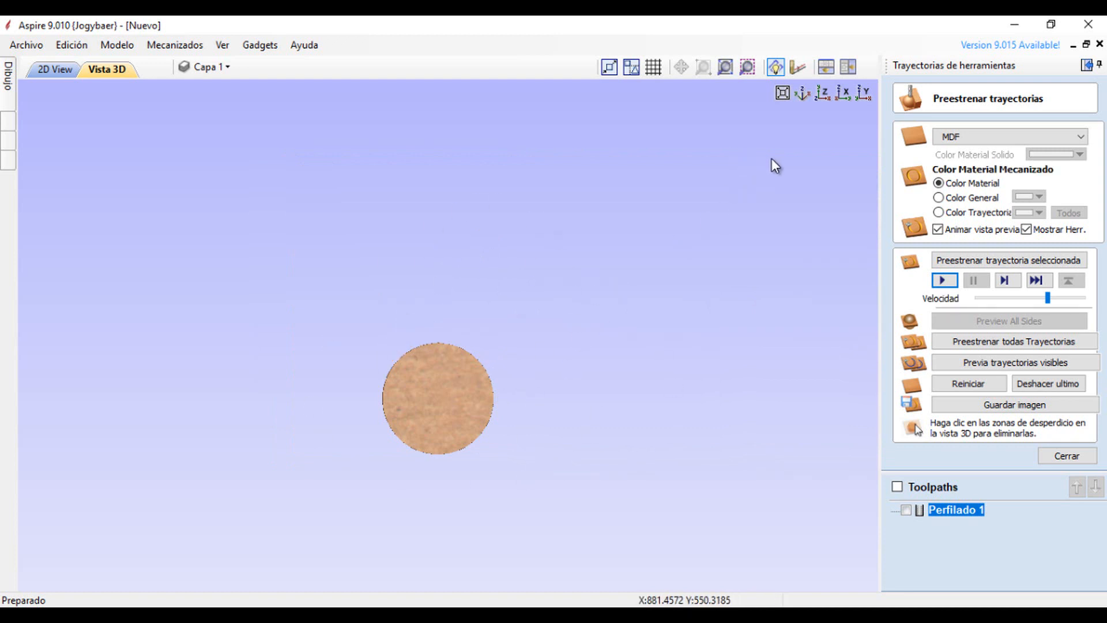
- Reset the cutting preview to the uncut sheet and raise the simulation speed to maximum
click(967, 383)
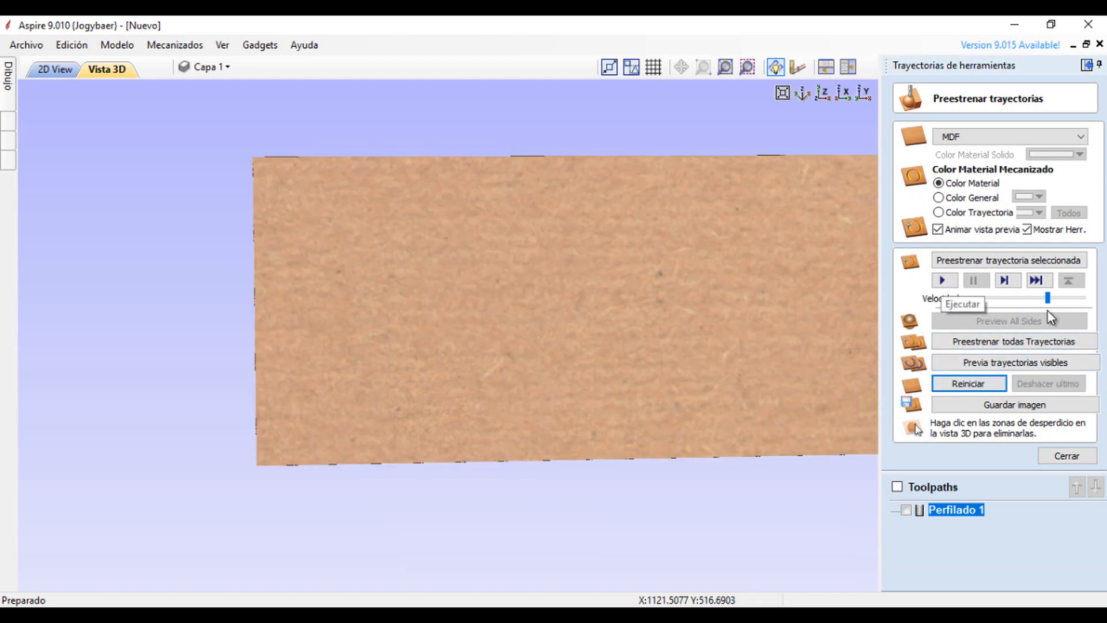
drag(1048, 298, 1105, 311)
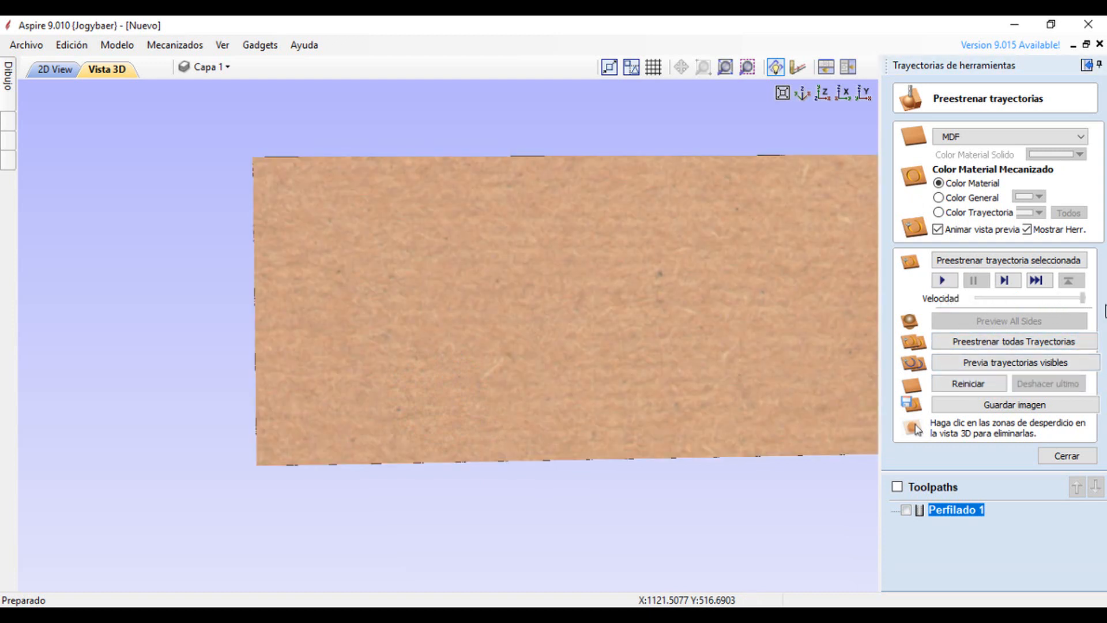
- Run the profile toolpath simulation and examine the cuts and tabs where the circles meet the stars
click(945, 281)
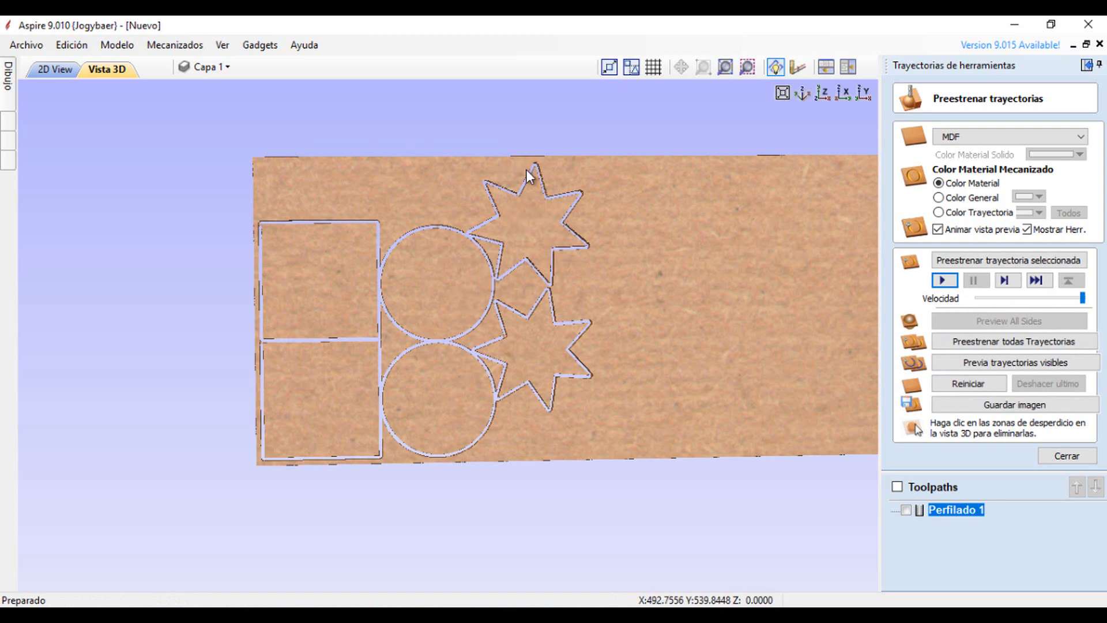
scroll(526, 171, up, 5)
scroll(526, 171, up, 2)
scroll(677, 272, up, 4)
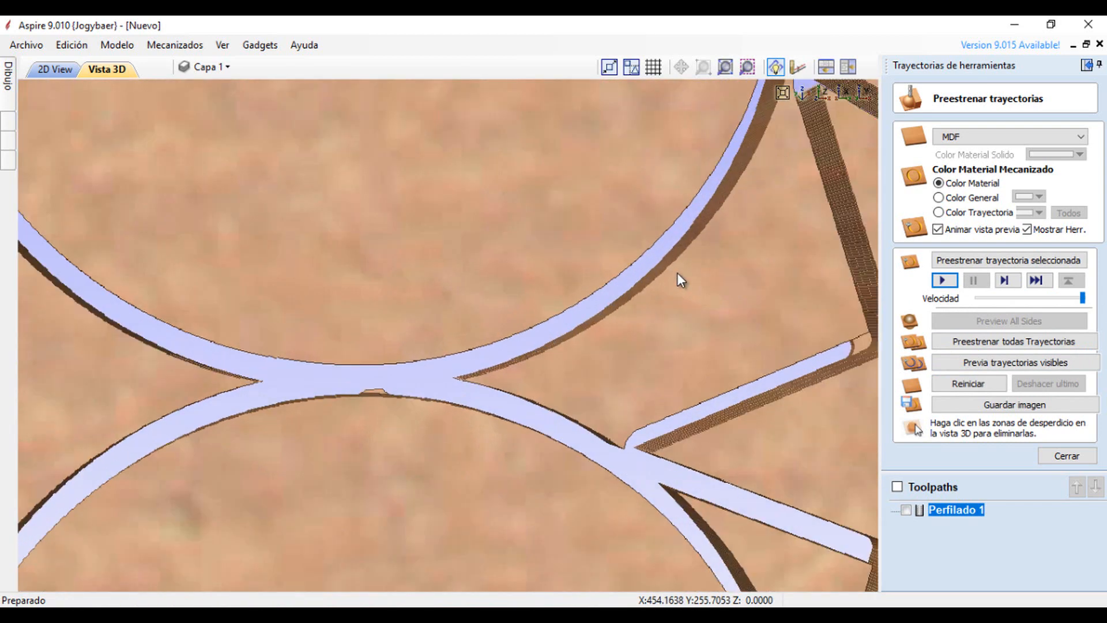
scroll(511, 219, down, 6)
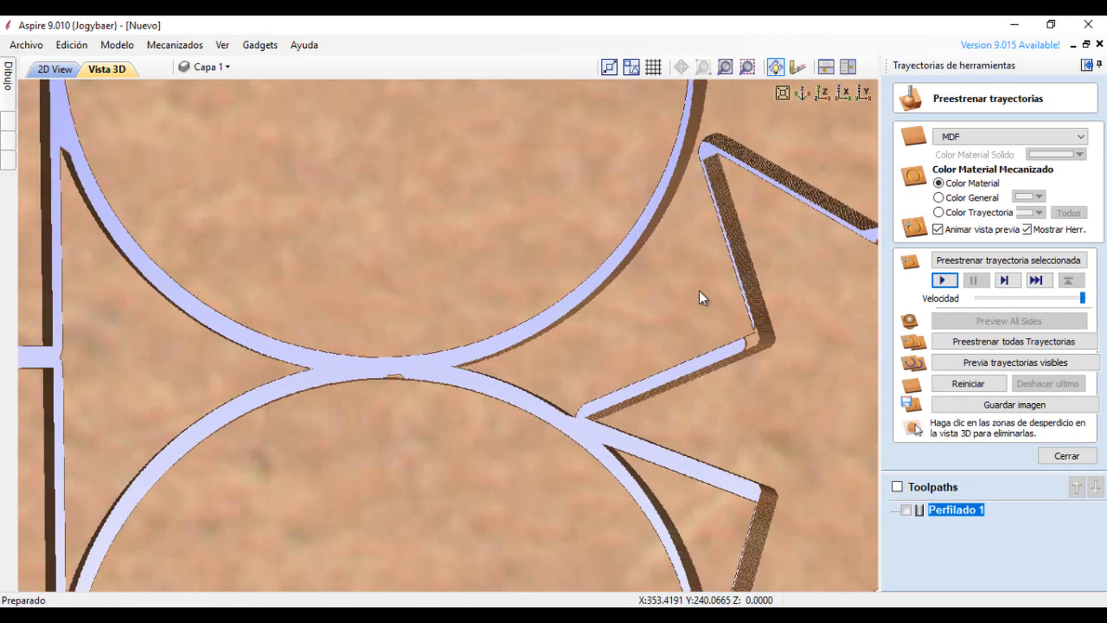
scroll(596, 273, down, 1)
scroll(556, 237, up, 3)
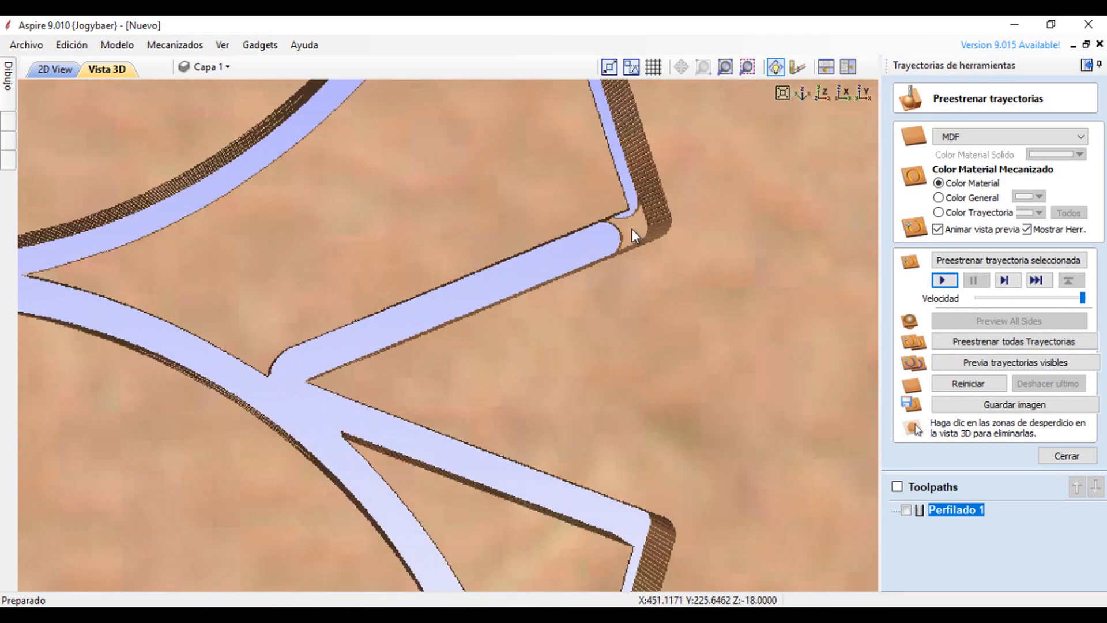
scroll(635, 227, up, 3)
scroll(385, 254, up, 2)
scroll(372, 297, down, 2)
- Examine the simulated cuts along the star points and the narrow gap between the two stars
middle_drag(373, 296, 532, 480)
scroll(667, 271, down, 2)
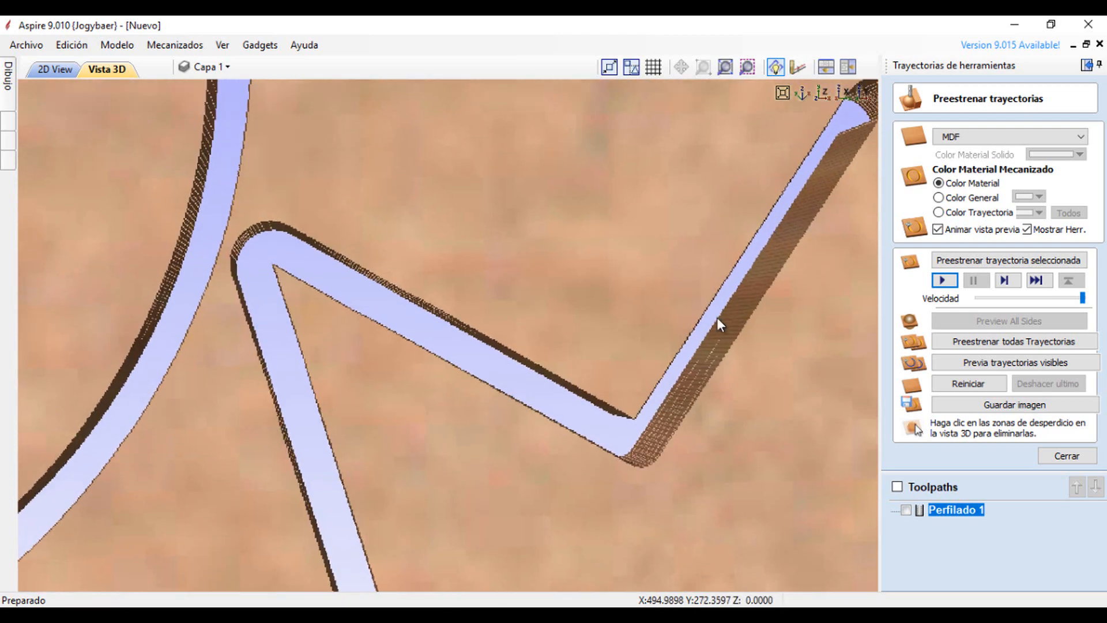
scroll(456, 451, up, 2)
scroll(538, 330, up, 2)
middle_drag(630, 208, 524, 443)
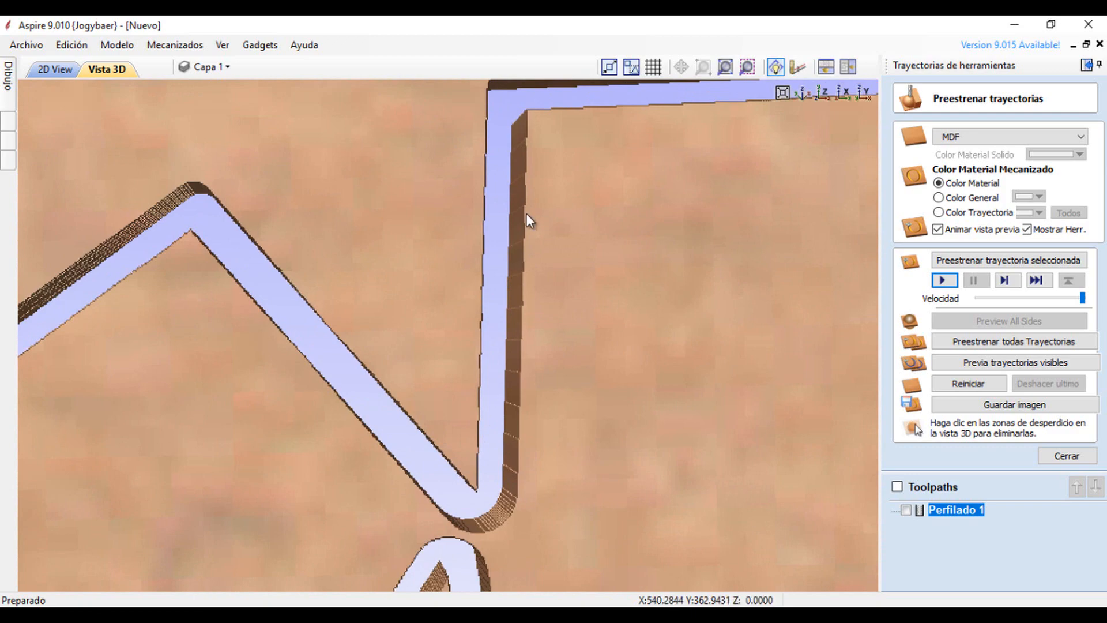
scroll(526, 213, down, 5)
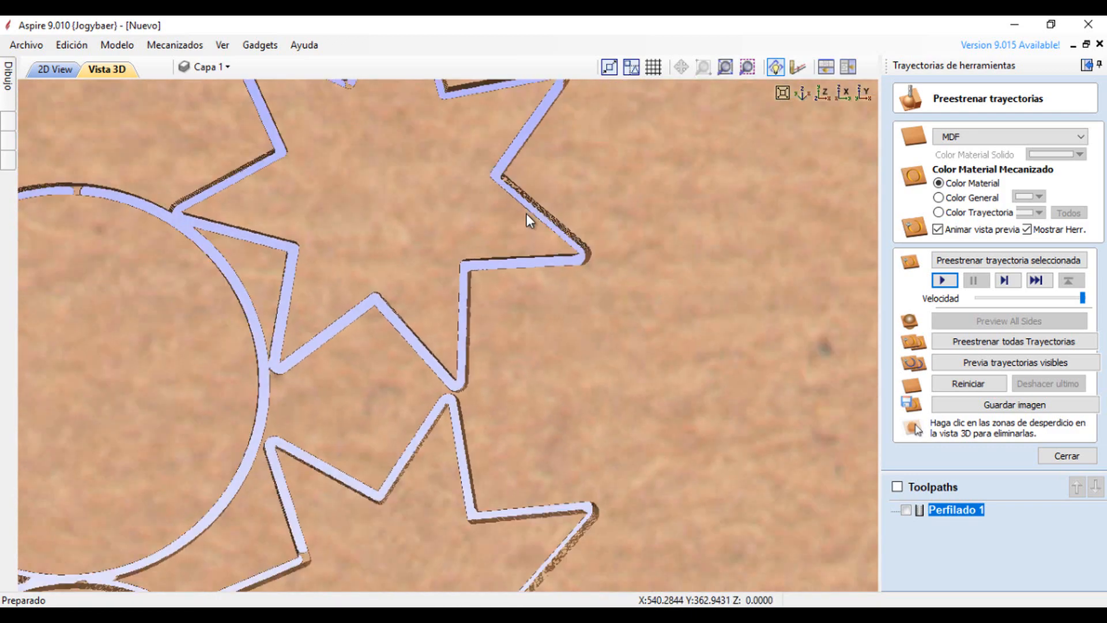
scroll(526, 212, down, 3)
scroll(455, 408, down, 1)
middle_drag(454, 398, 530, 327)
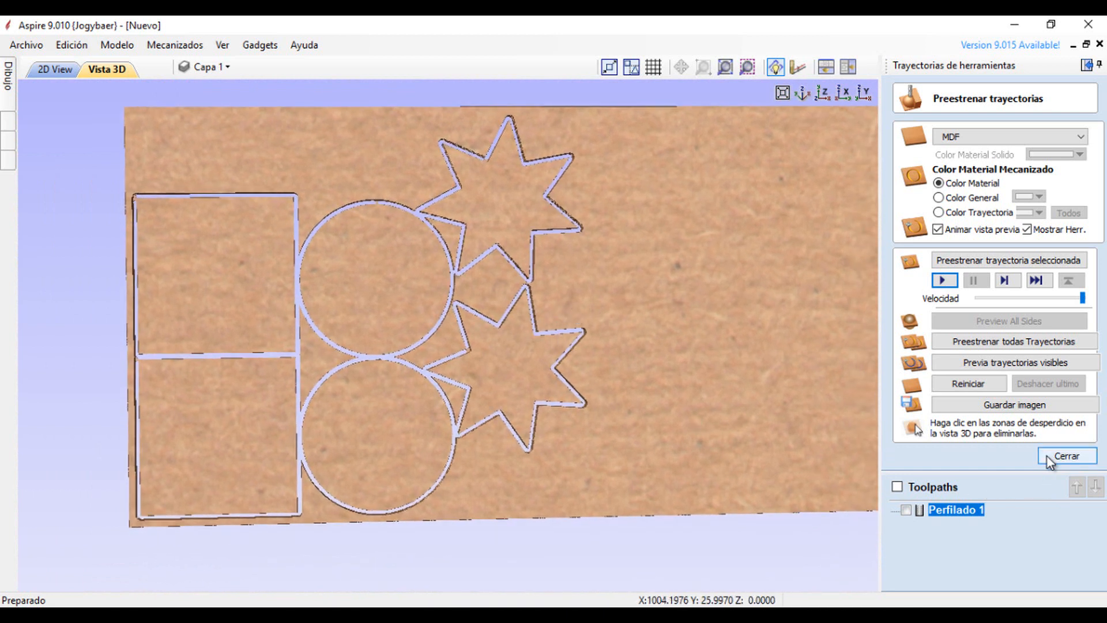
- Close the toolpath preview, delete the Perfilado 1 toolpath and return to the 2D drawing
click(1065, 457)
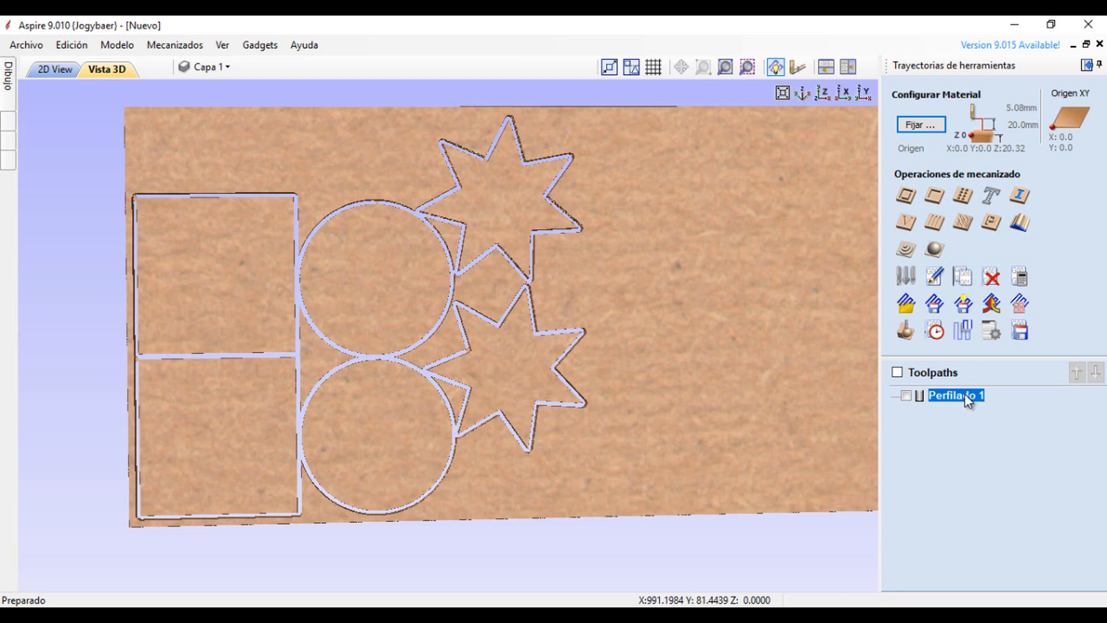
key(Delete)
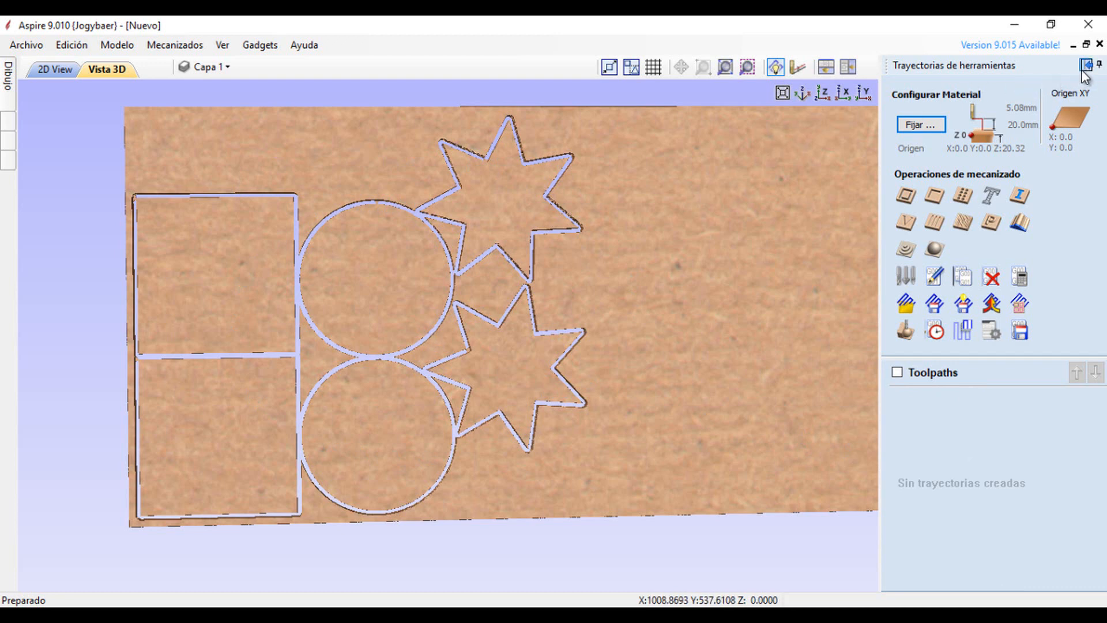
click(50, 68)
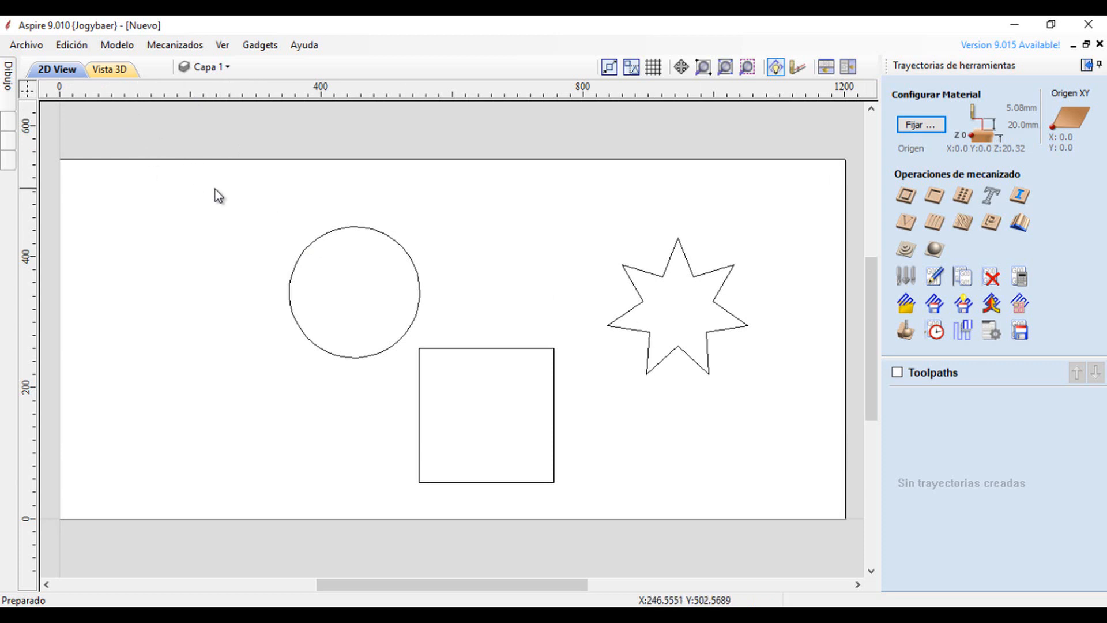
- Nest the circle, square and star again with one copy of each, and accept the new layout
drag(185, 161, 786, 570)
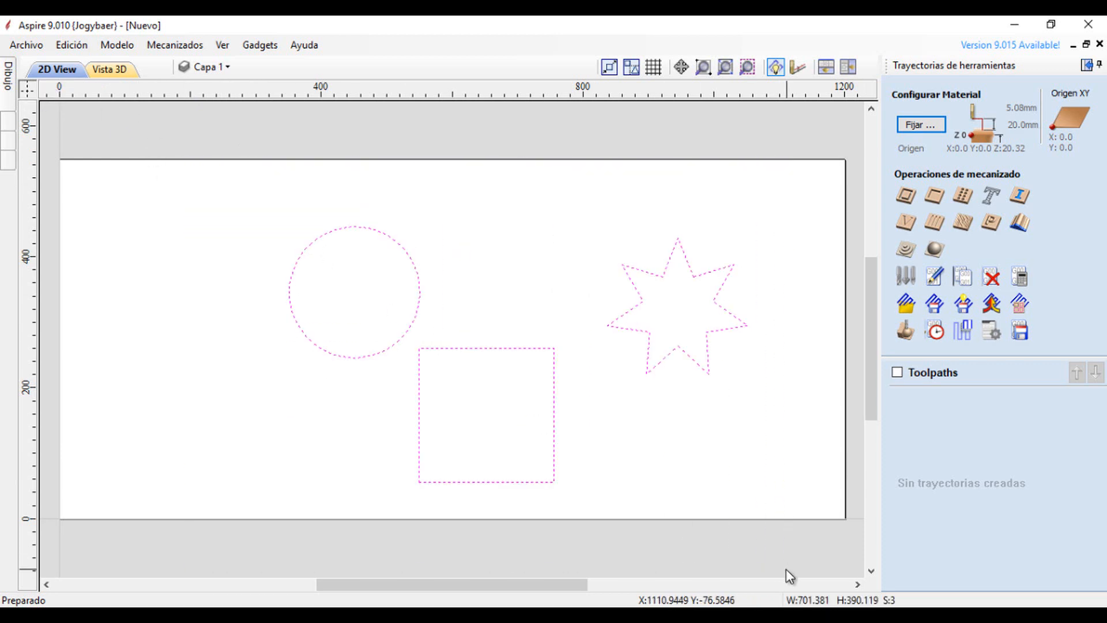
click(1087, 66)
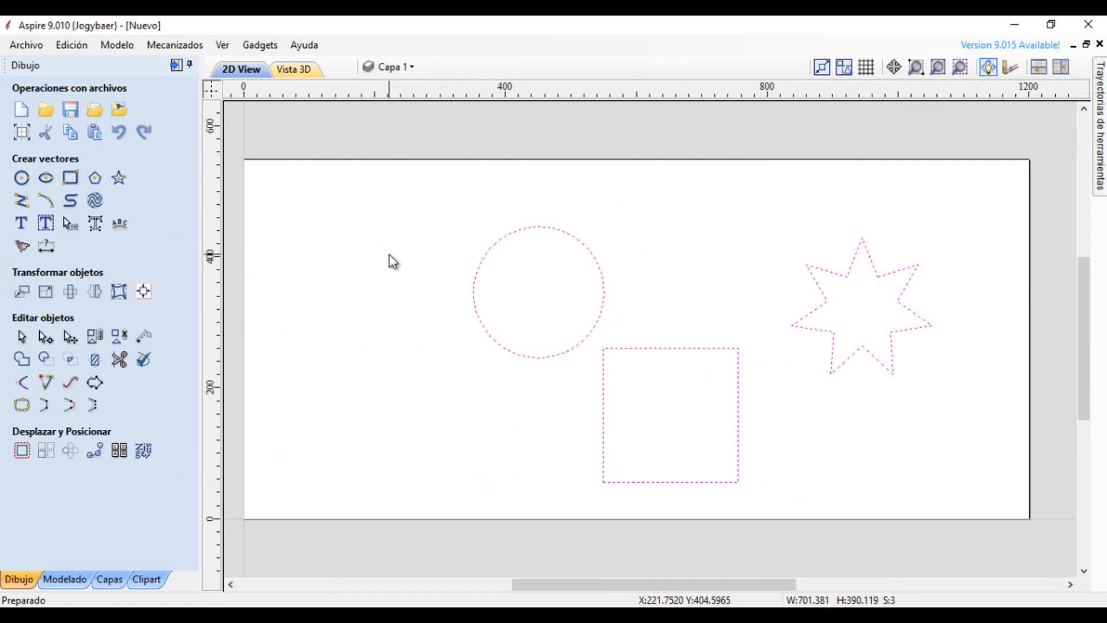
click(144, 451)
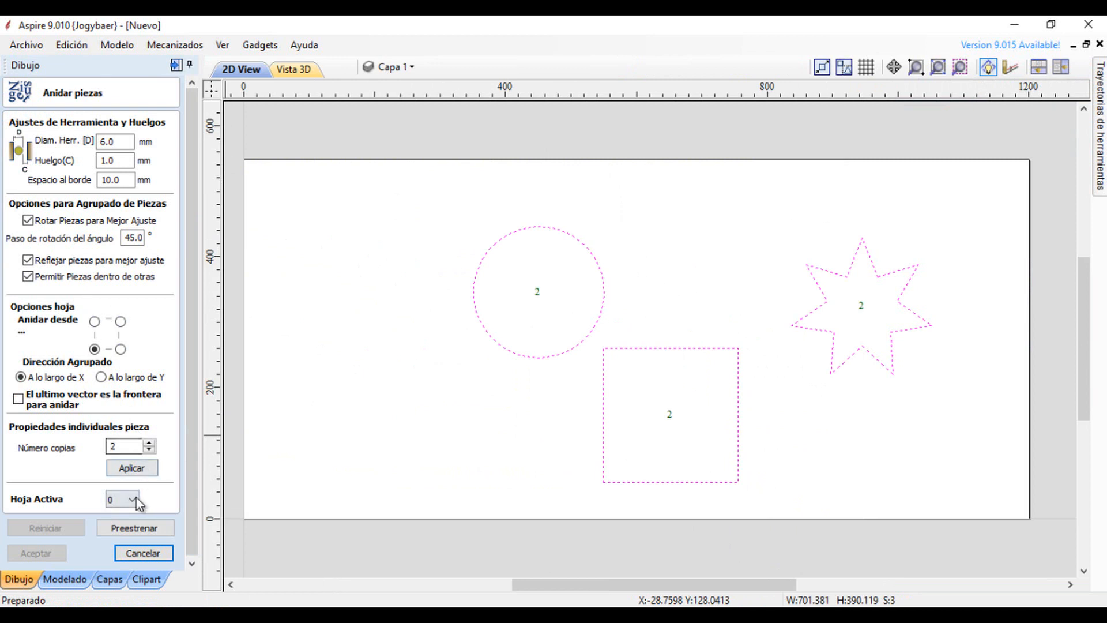
click(149, 450)
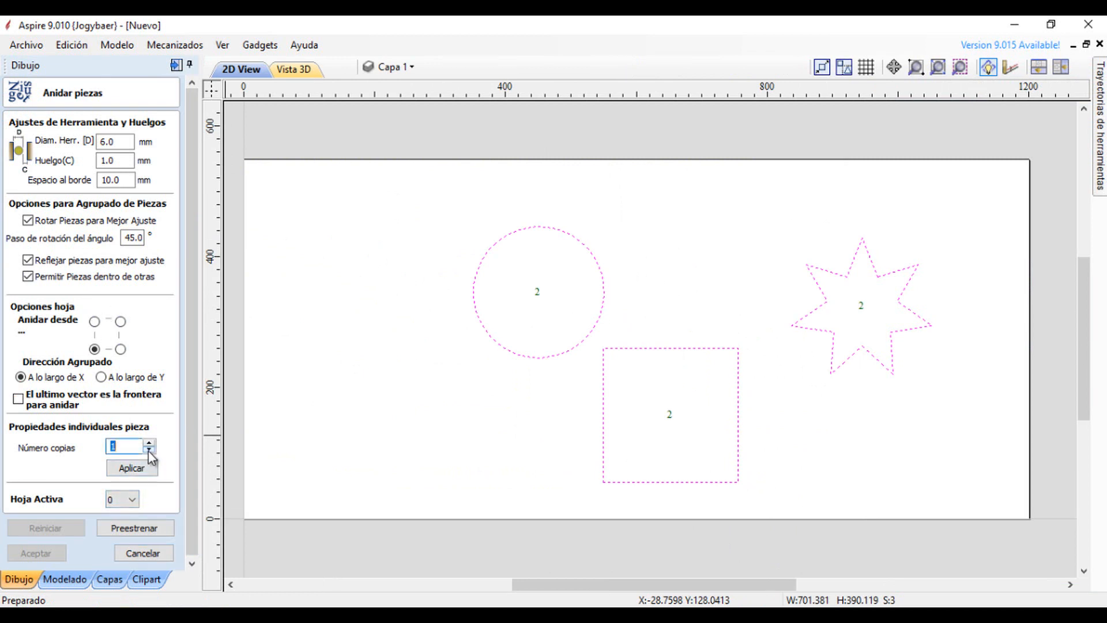
click(150, 531)
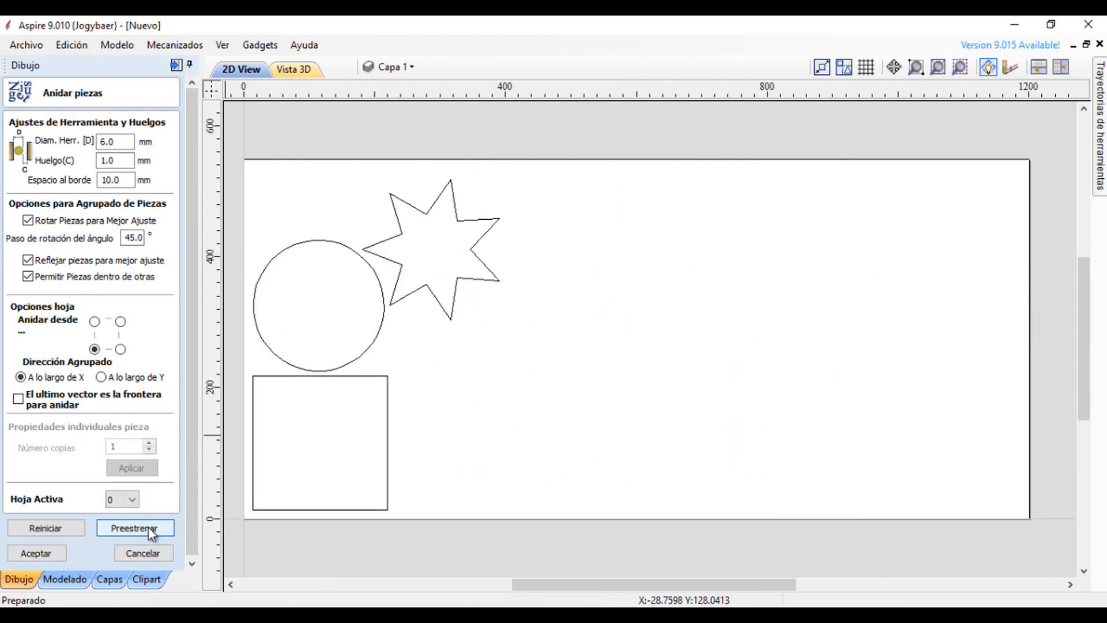
click(36, 553)
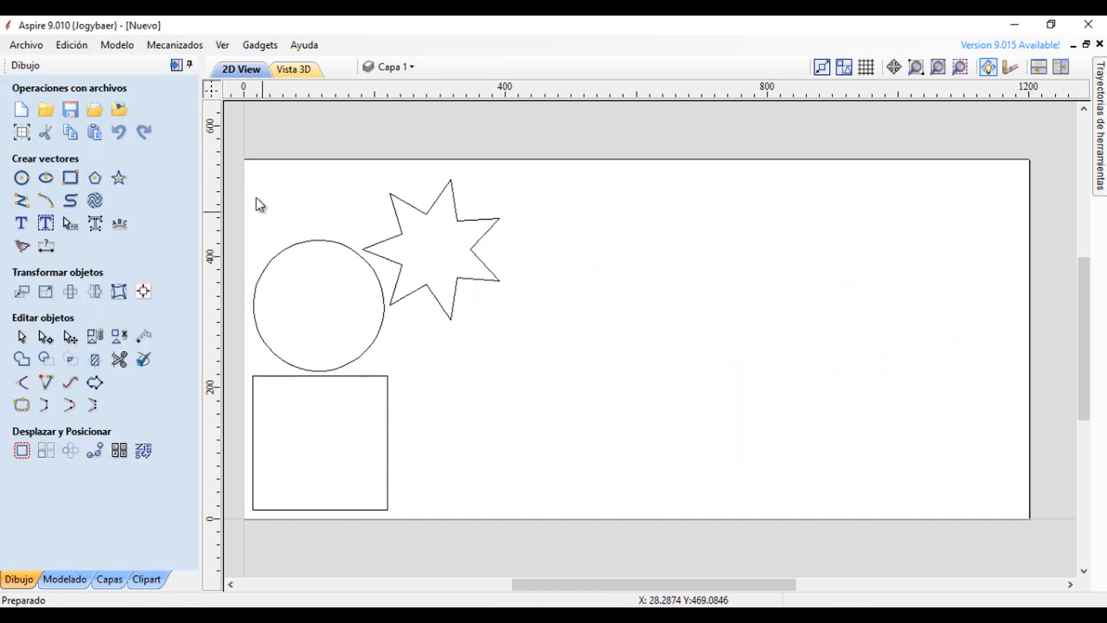
- Select the nested circle, square and star and set up a pocket toolpath for them
drag(240, 158, 520, 546)
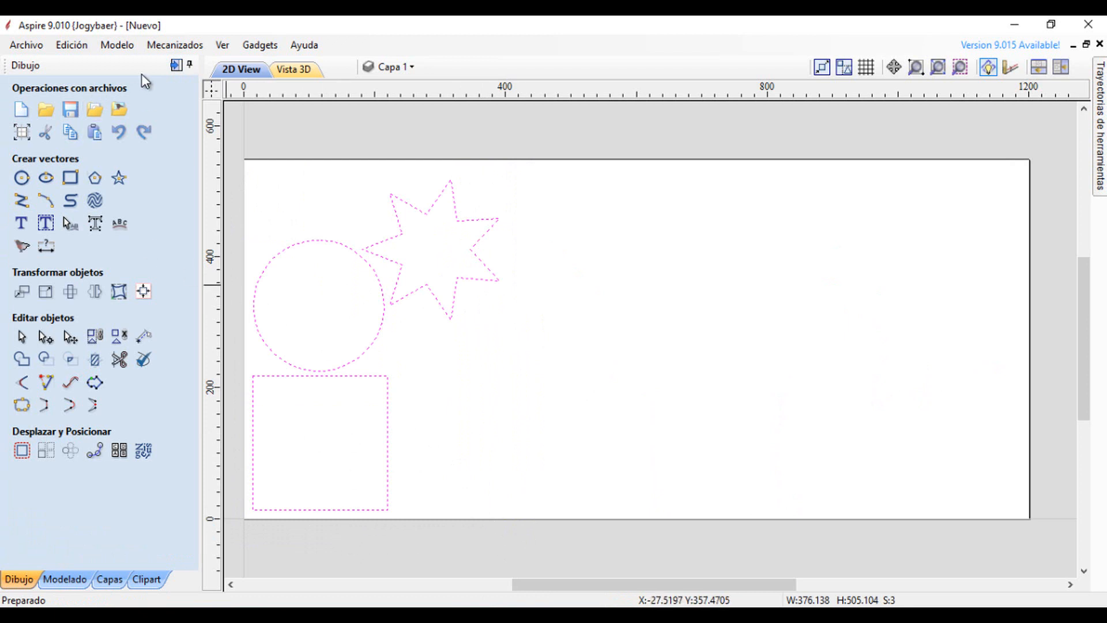
click(176, 65)
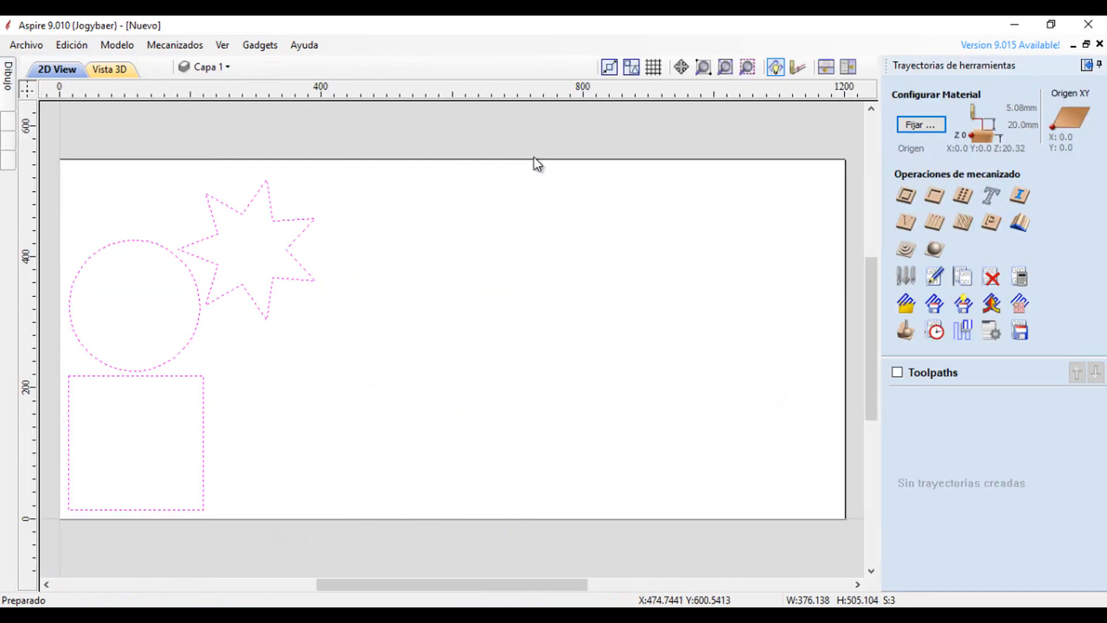
click(935, 197)
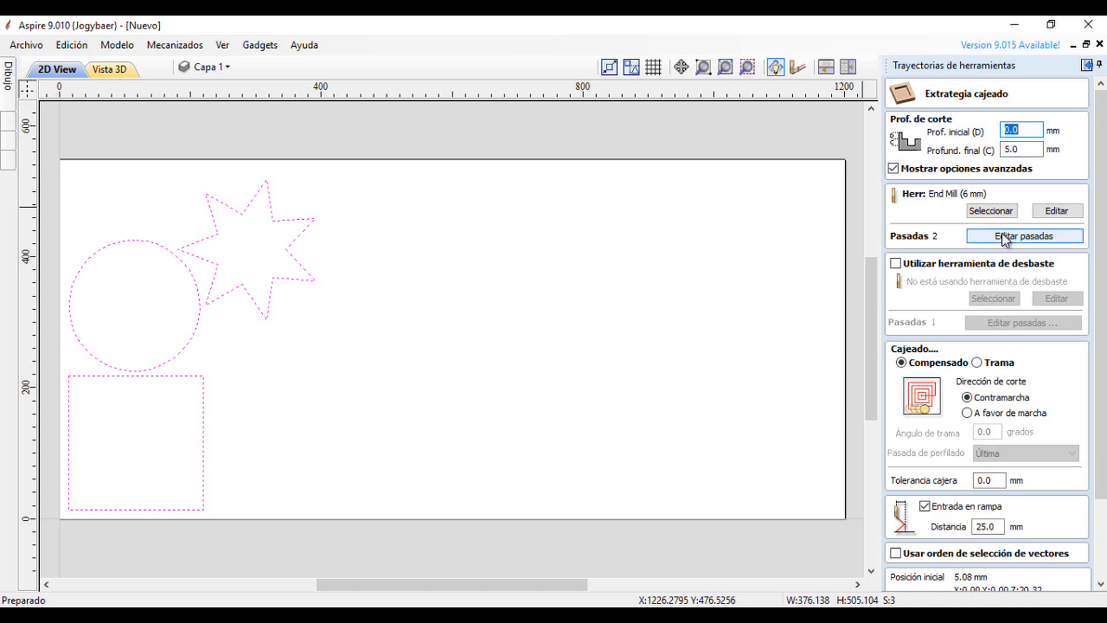
scroll(1004, 239, down, 2)
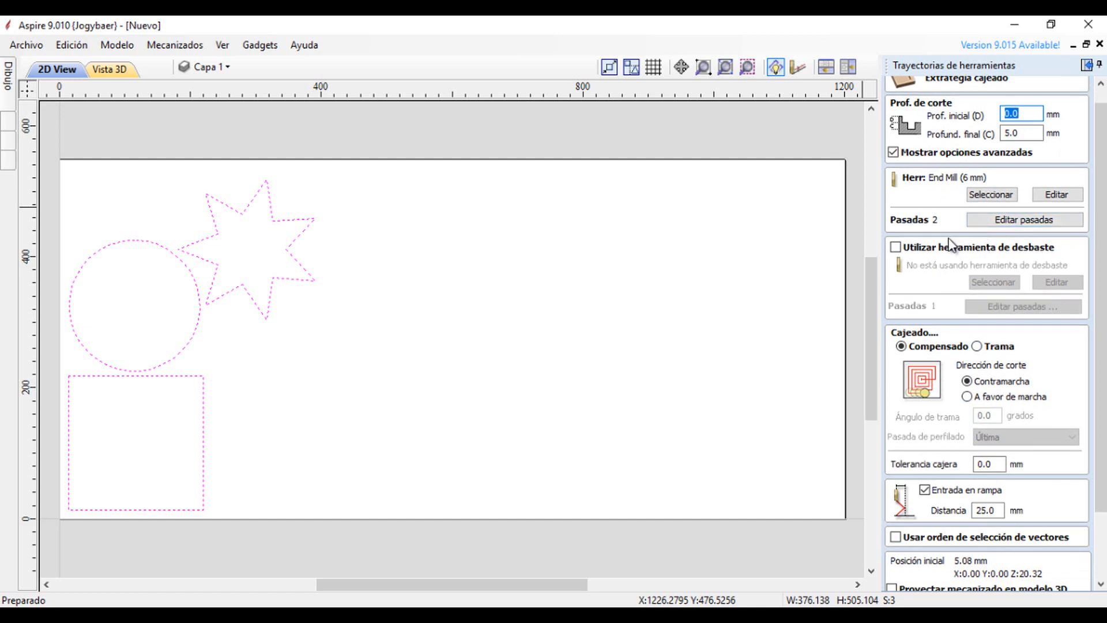
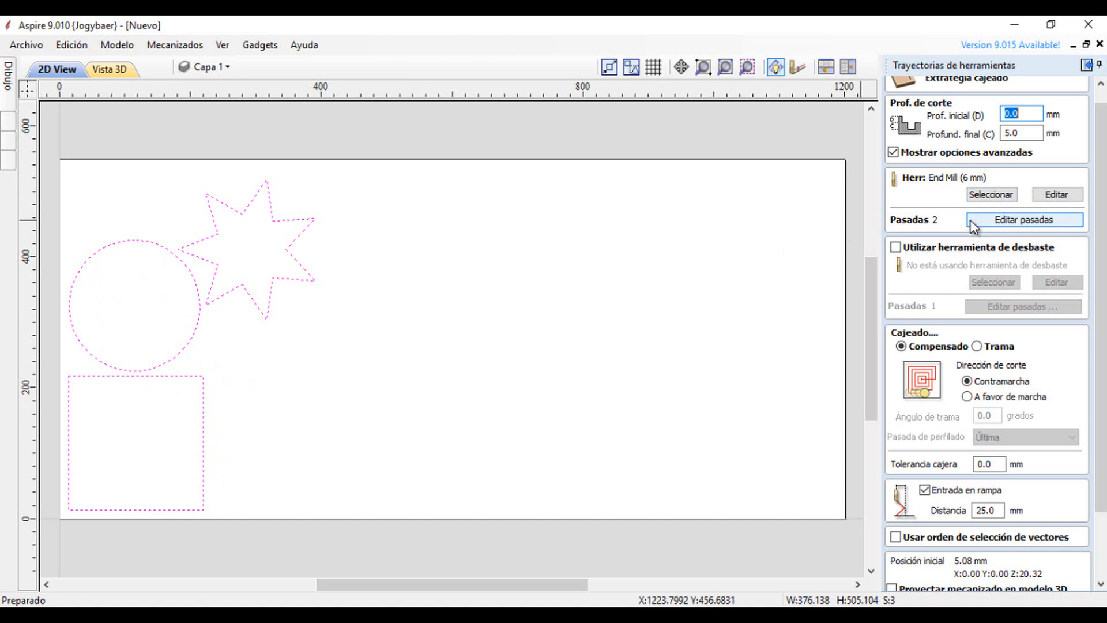
drag(1099, 311, 1101, 391)
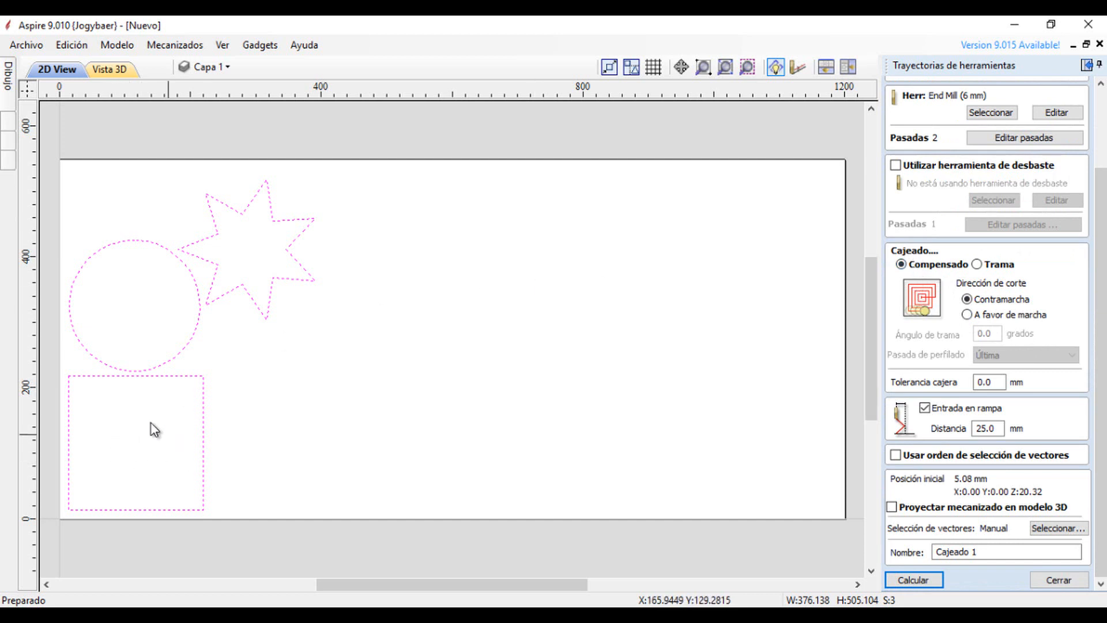
- Try the raster and offset clearing options and calculate the pocket toolpath
click(99, 428)
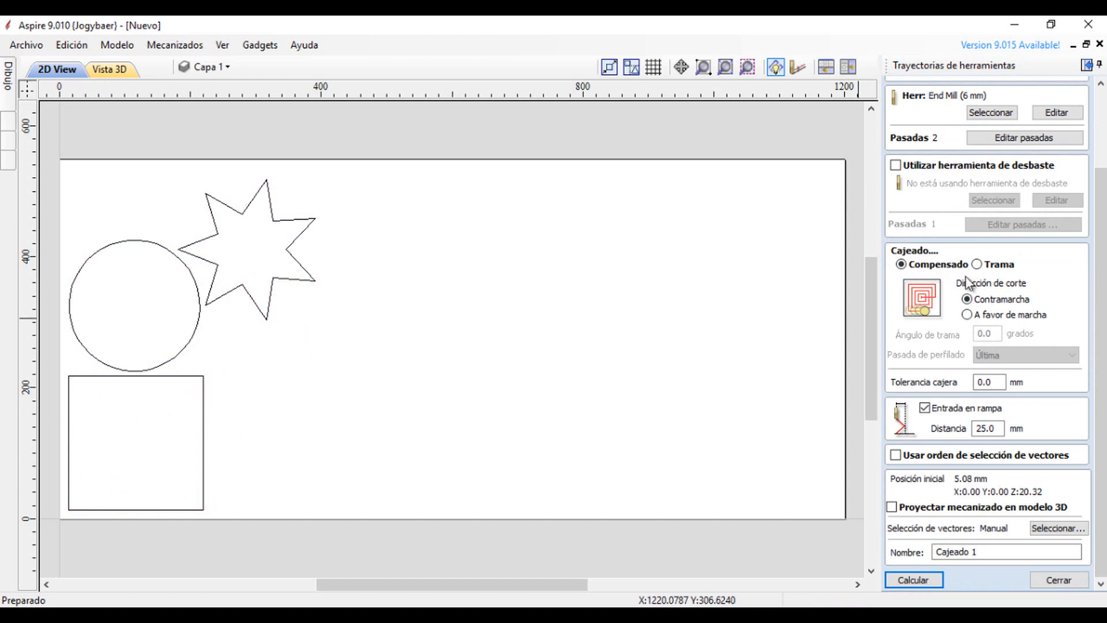
click(976, 264)
click(900, 263)
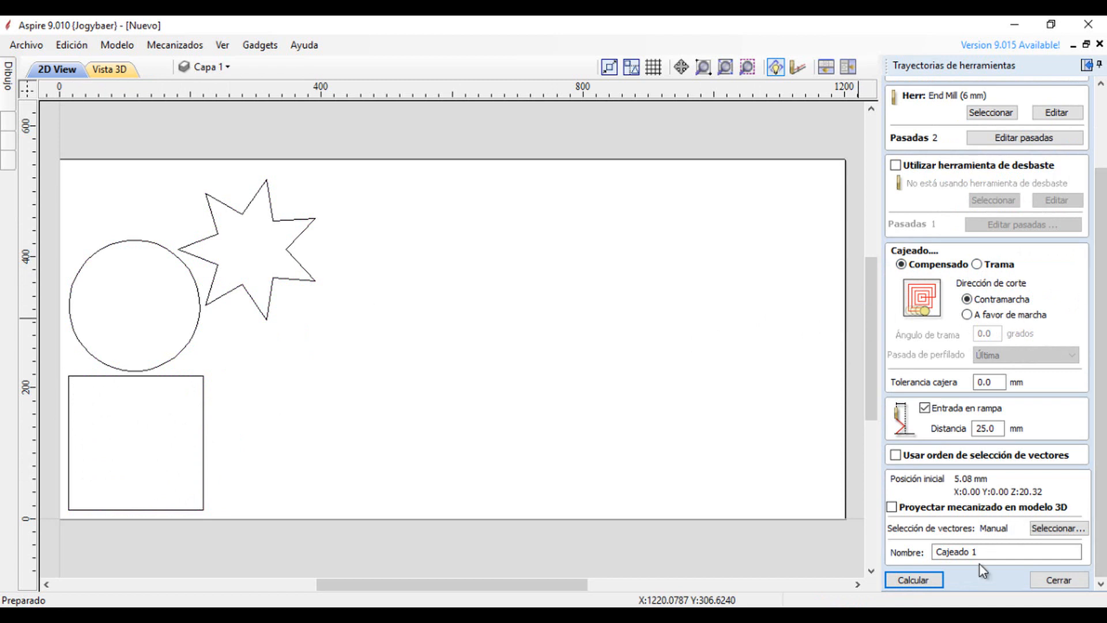
click(921, 582)
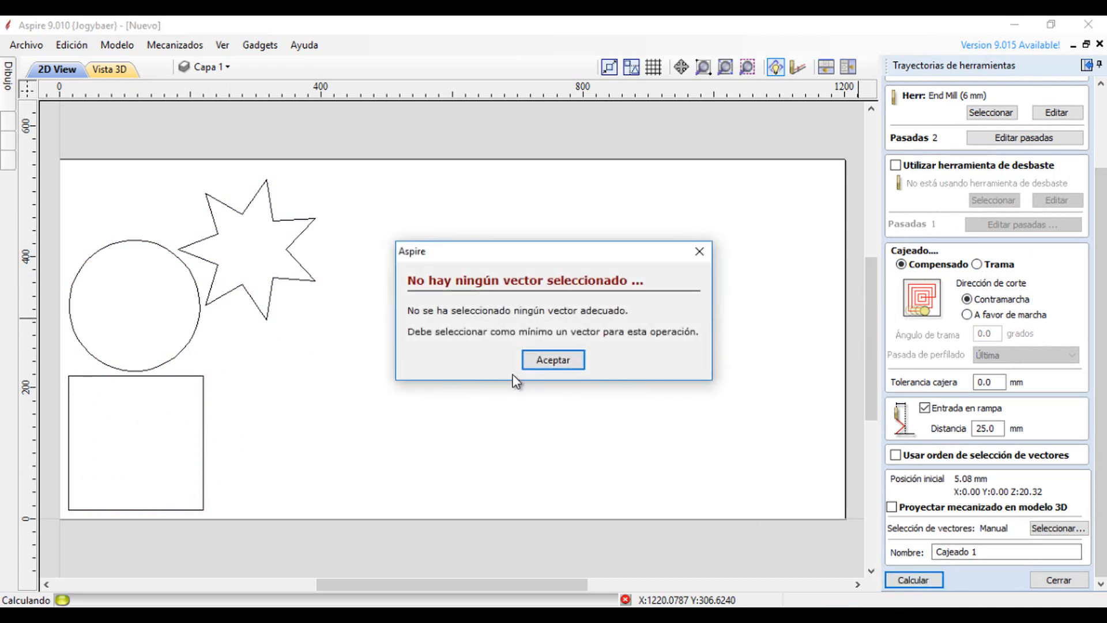
click(535, 361)
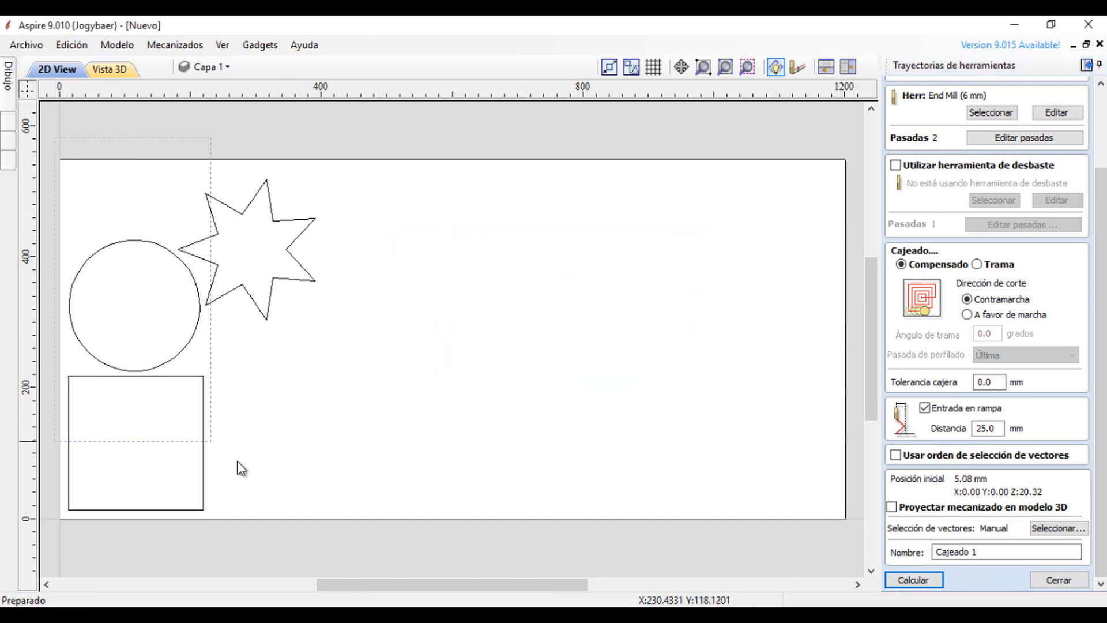
- Calculate the offset pocket toolpath for all three shapes and reset the preview to the uncut sheet
key(ctrl+a)
click(923, 579)
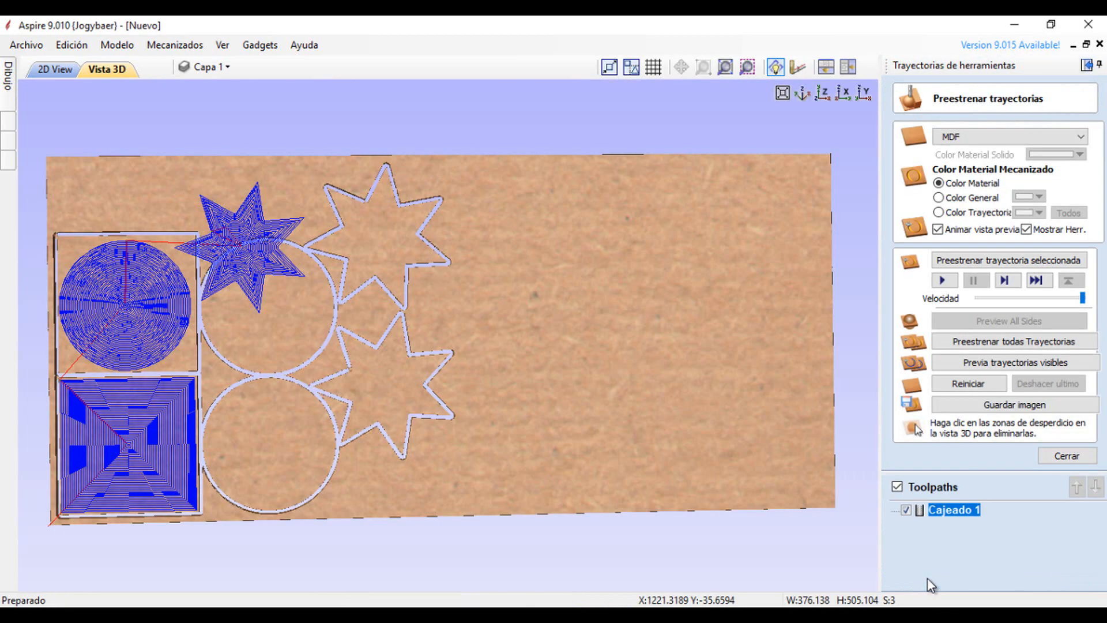
click(973, 382)
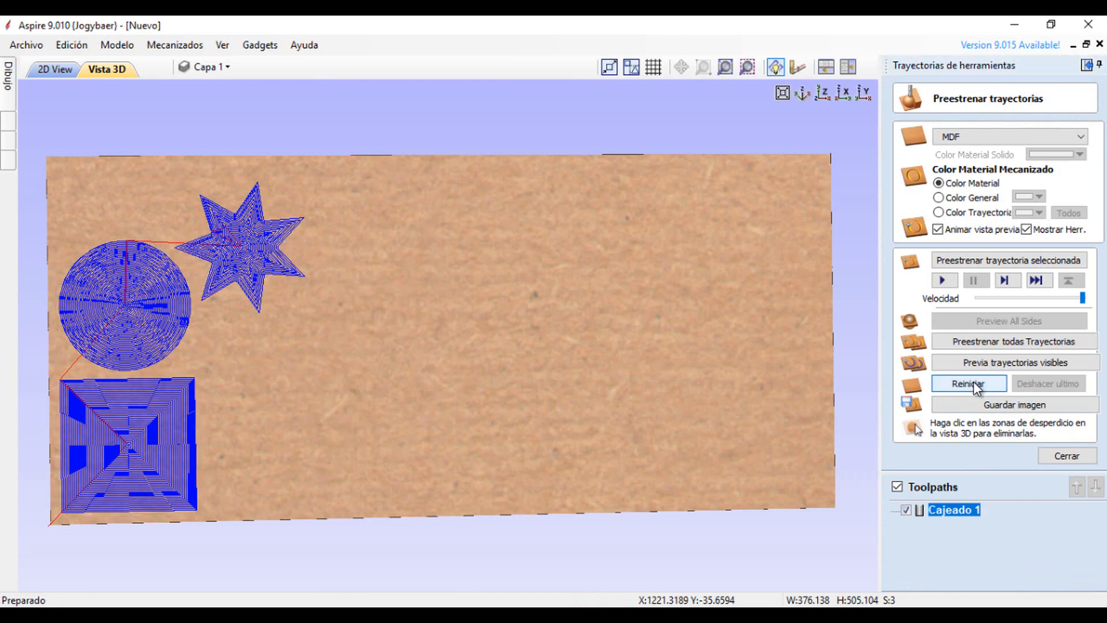
- Examine the pocket toolpath lines over the circle, square and star from above and in the isometric view
middle_drag(336, 285, 598, 227)
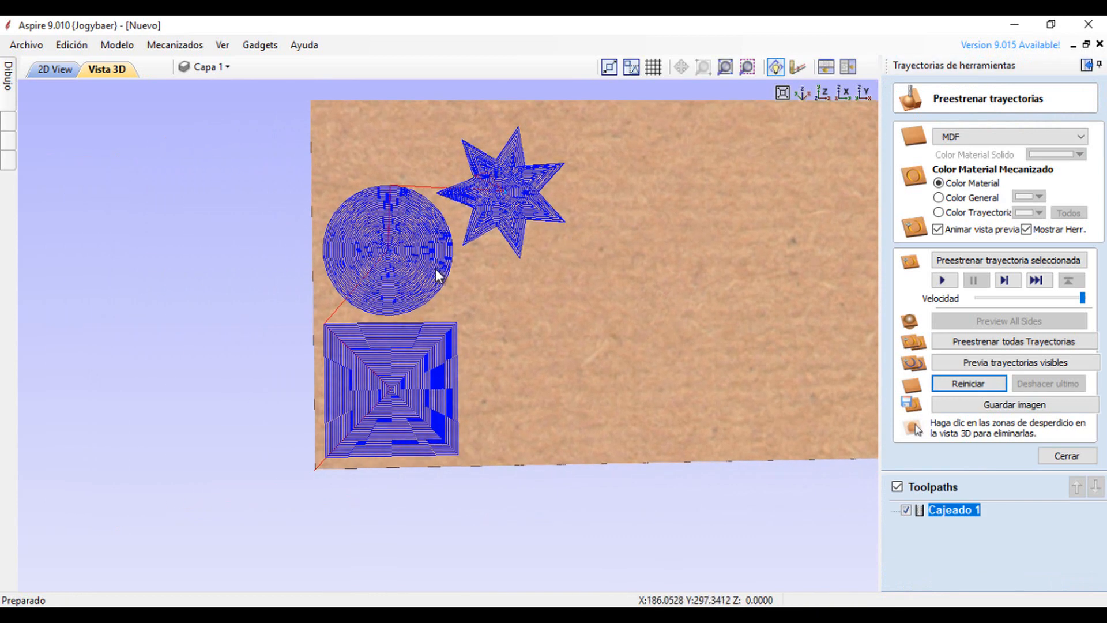
scroll(433, 260, up, 3)
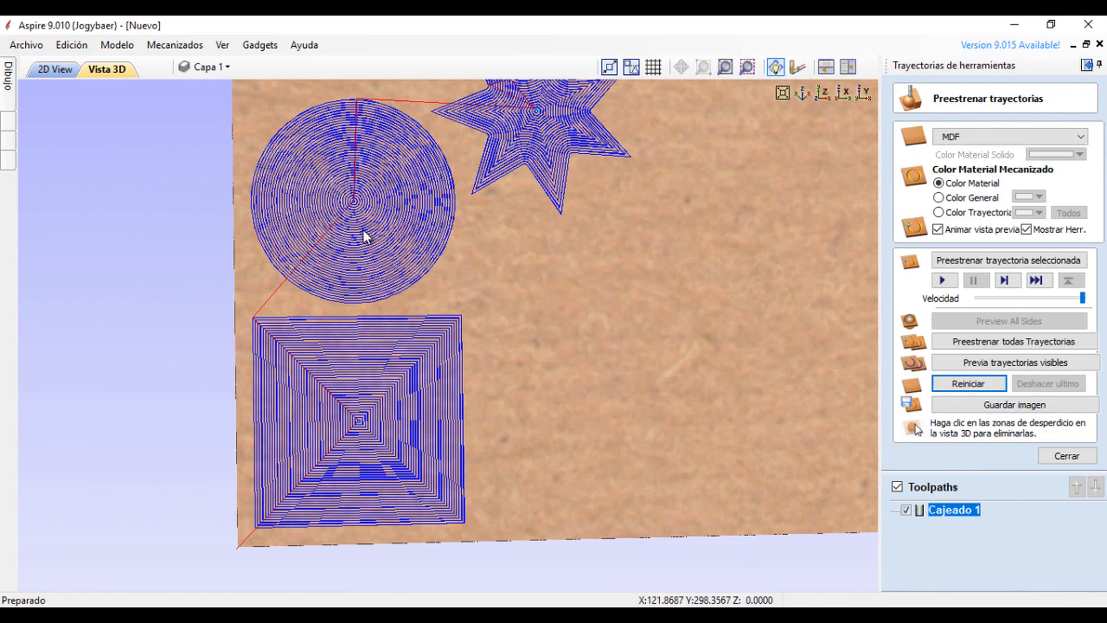
middle_drag(428, 161, 351, 218)
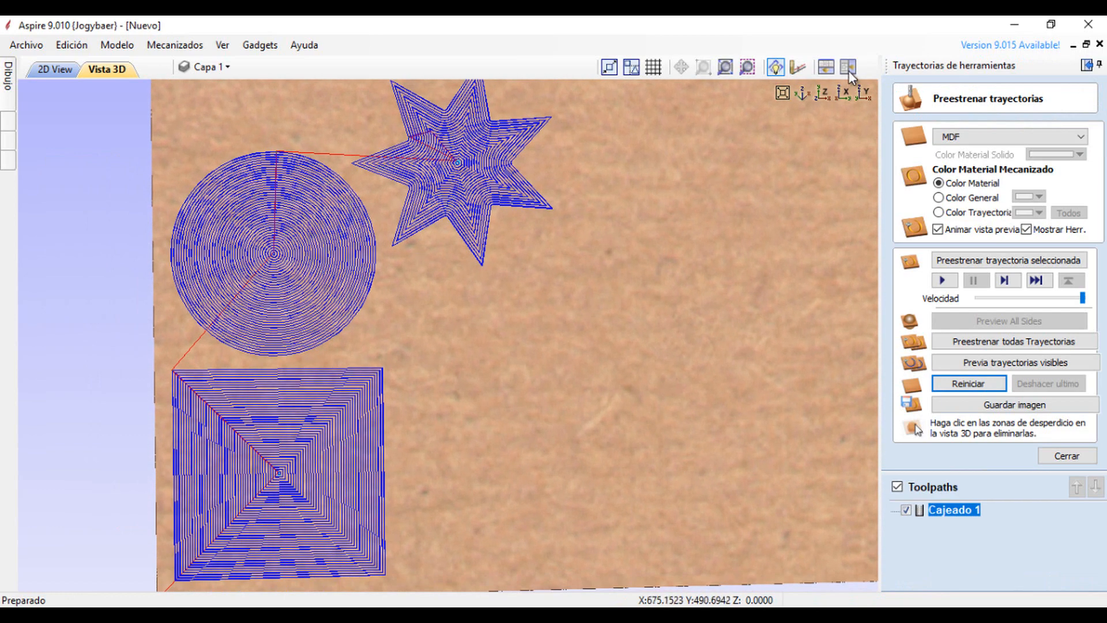
click(802, 93)
scroll(472, 316, up, 5)
scroll(487, 295, down, 2)
scroll(424, 319, up, 1)
middle_drag(487, 295, 527, 310)
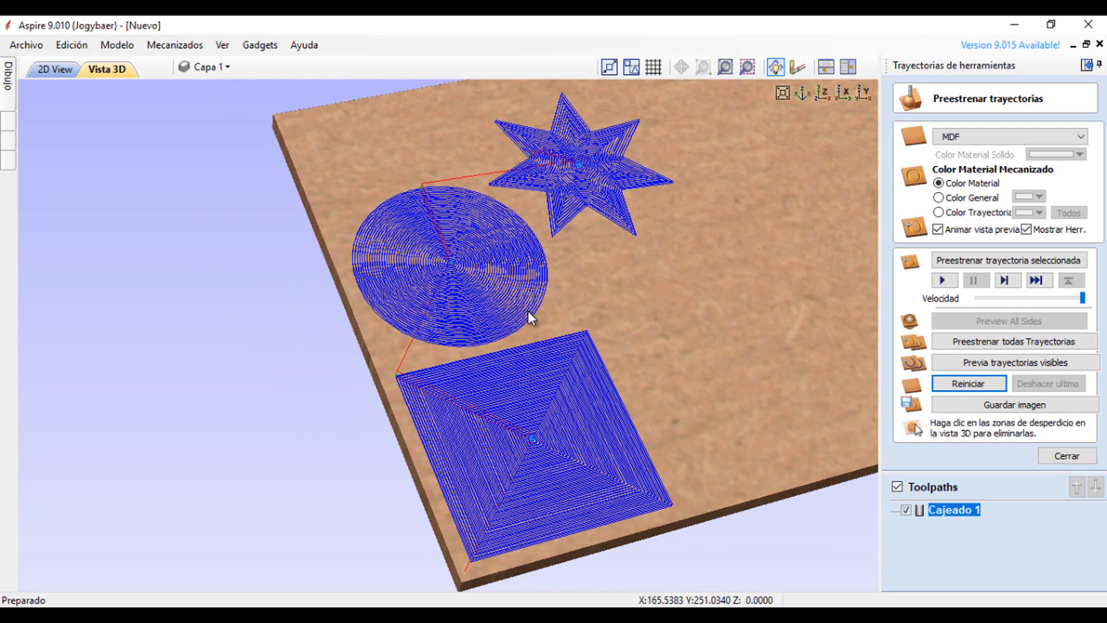
- Simulate the pocket toolpath on the MDF sheet, and clear the simulated cuts from the preview
click(954, 283)
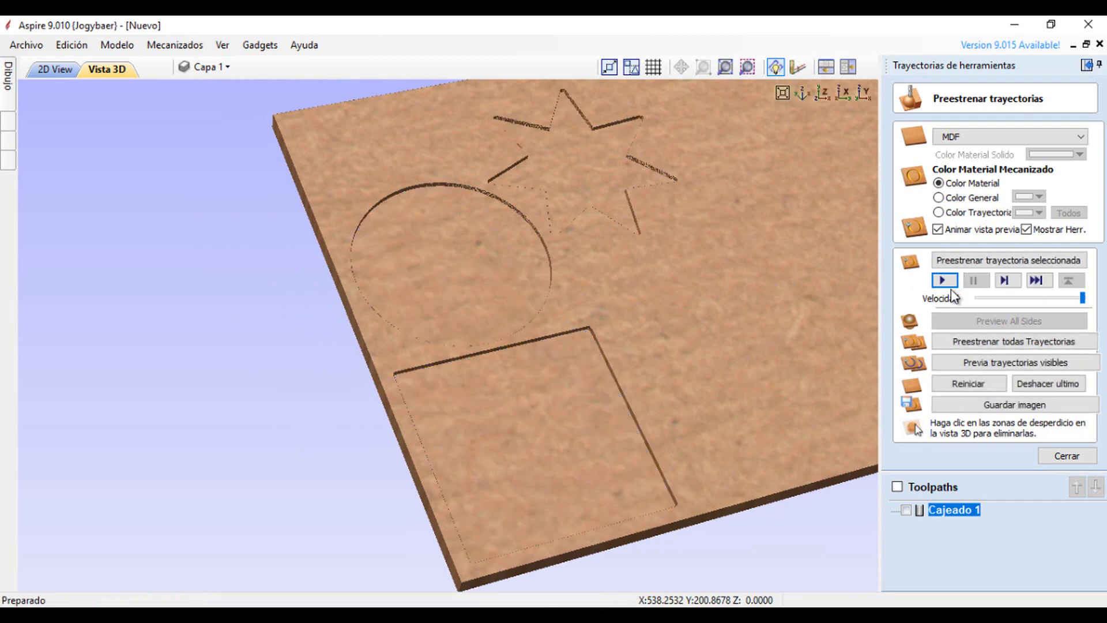
click(970, 381)
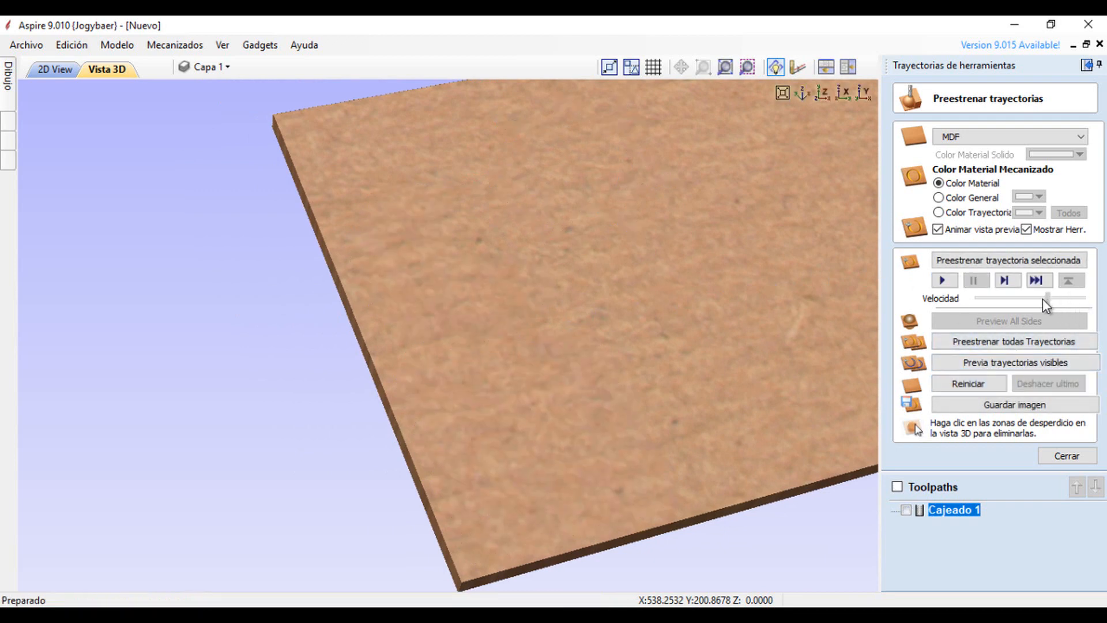
- Run the animated simulation of the pocket toolpath on the MDF sheet and inspect the circle's and star's cut edges up close
click(949, 282)
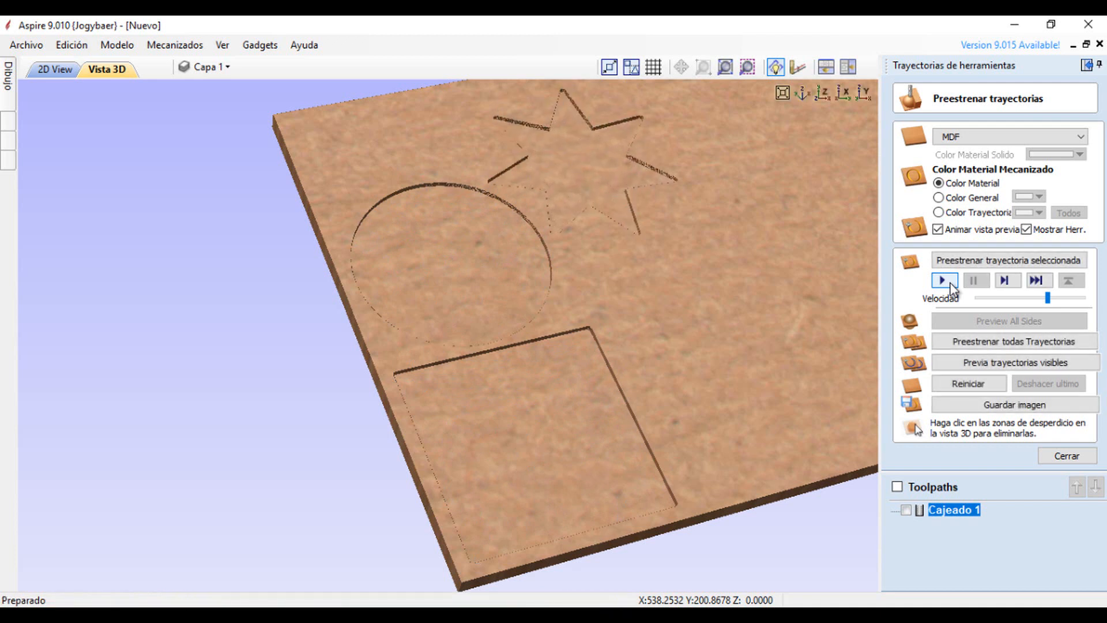
drag(744, 246, 561, 226)
scroll(465, 379, up, 5)
scroll(558, 292, up, 4)
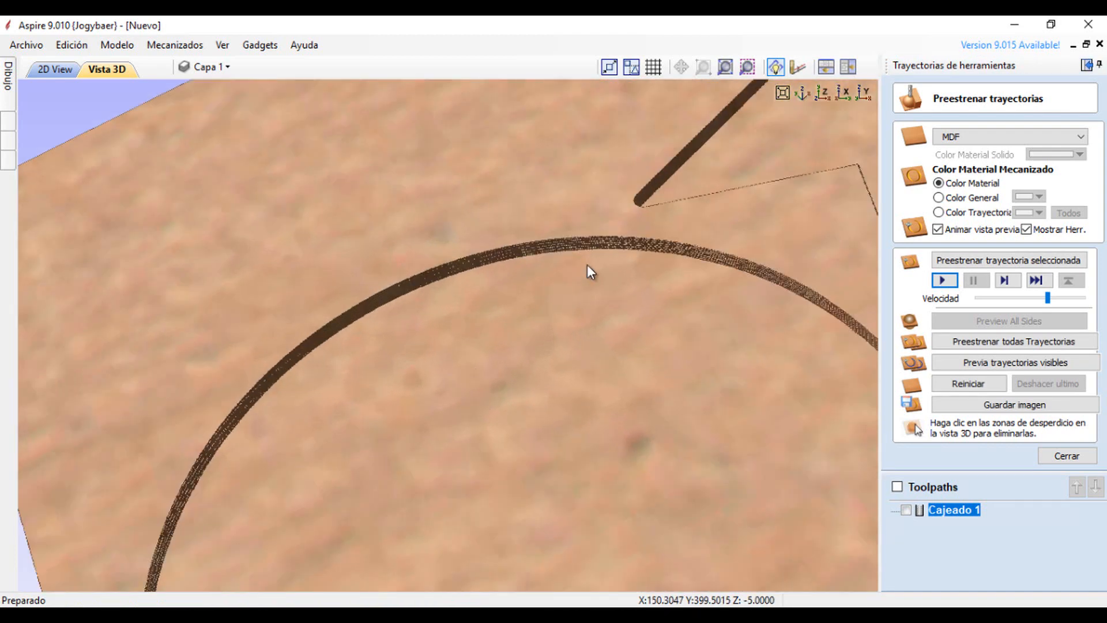
scroll(600, 243, down, 8)
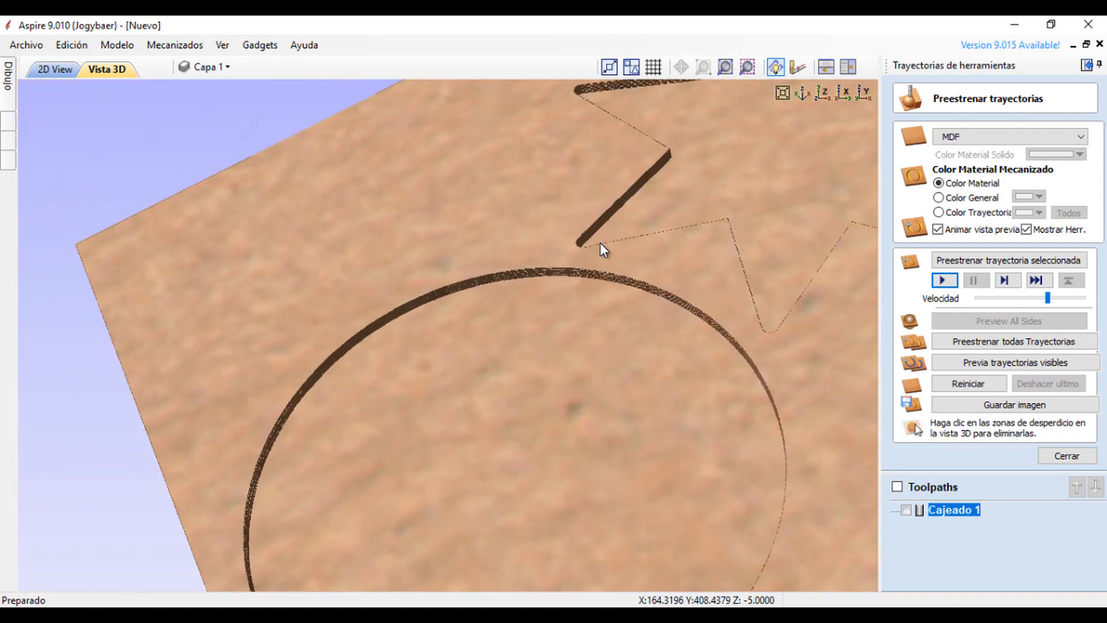
scroll(576, 403, down, 1)
drag(707, 389, 673, 462)
- Check the simulated pockets on the whole sheet in isometric, top and tilted views, and close the toolpath preview
click(783, 93)
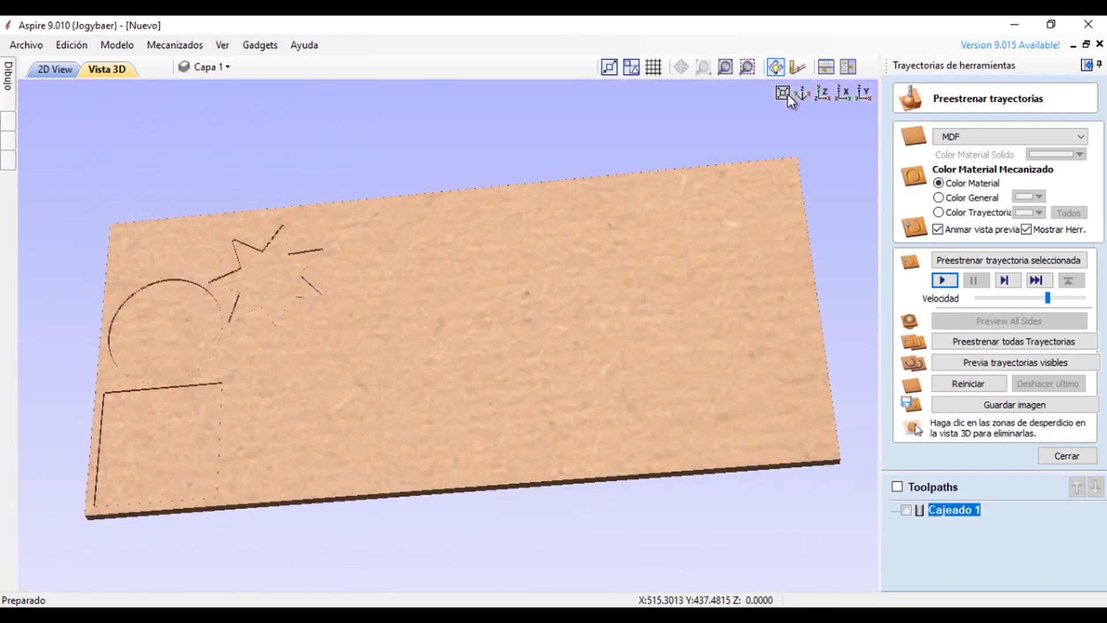
click(802, 94)
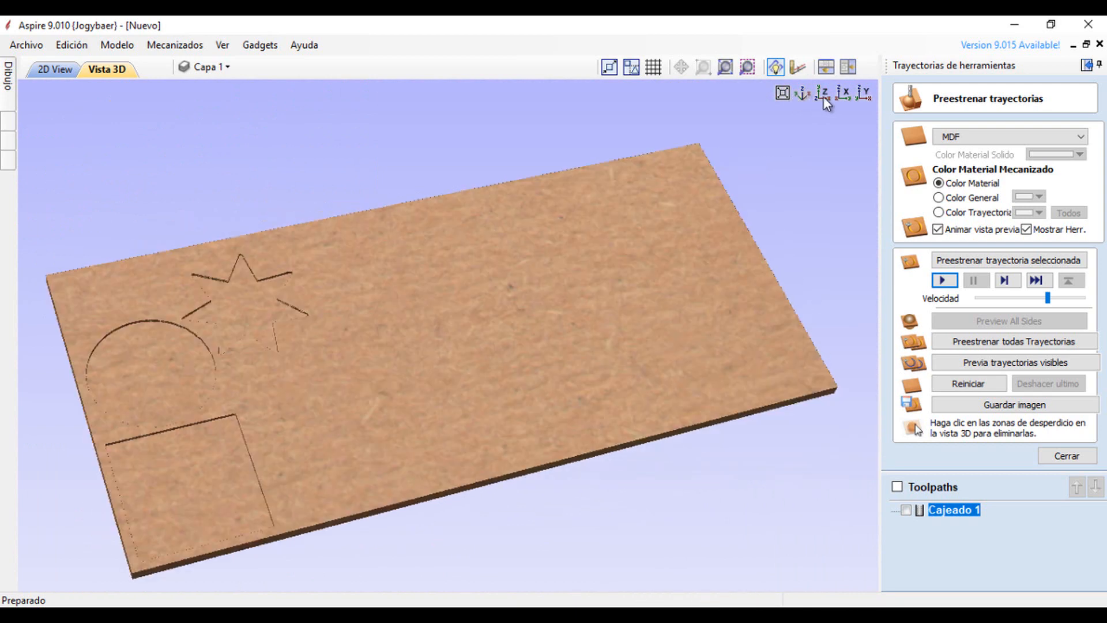
click(822, 96)
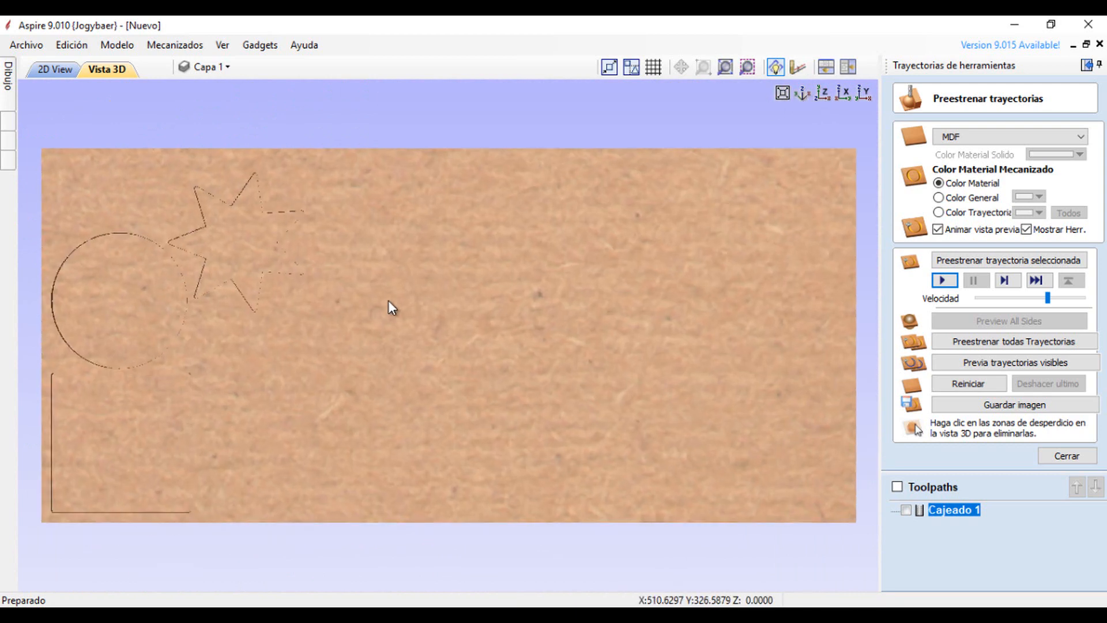
middle_drag(472, 303, 617, 306)
drag(617, 300, 272, 292)
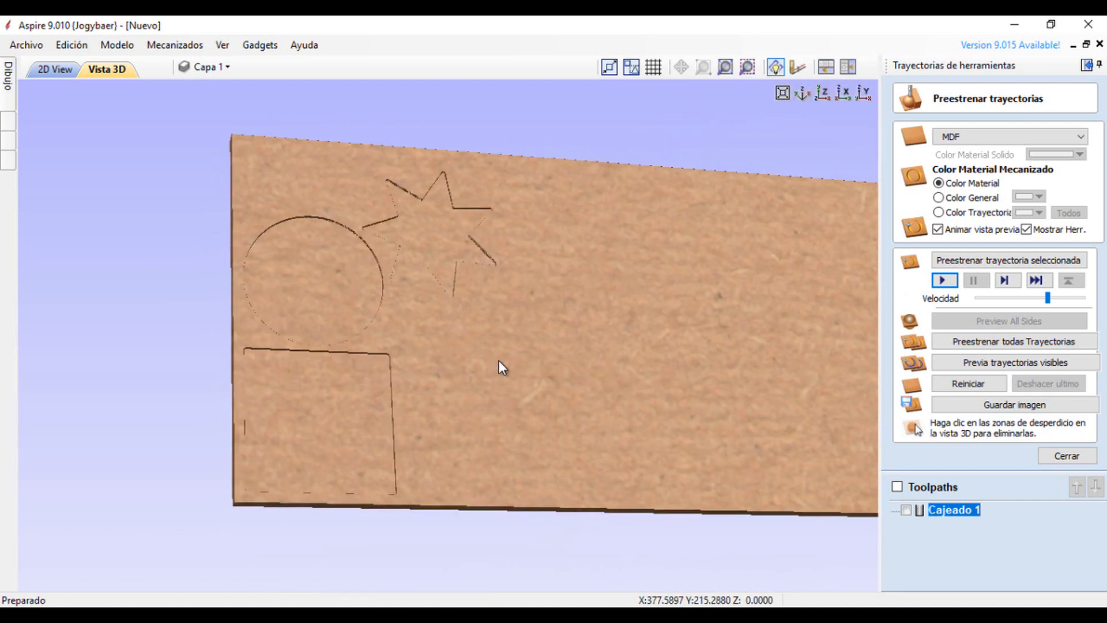
click(1065, 456)
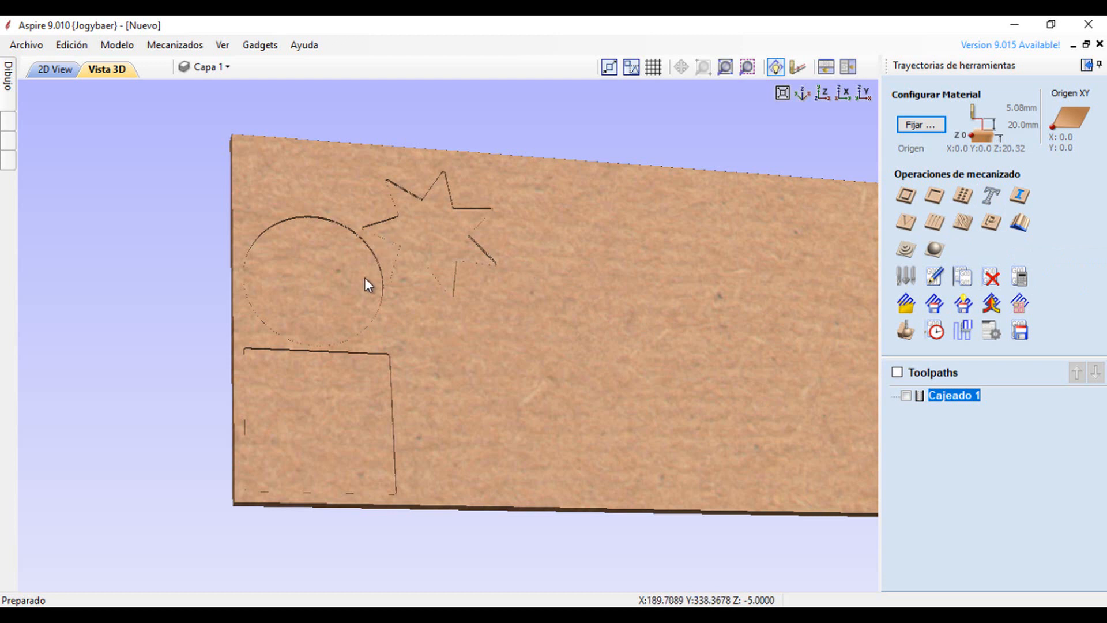
drag(590, 330, 545, 343)
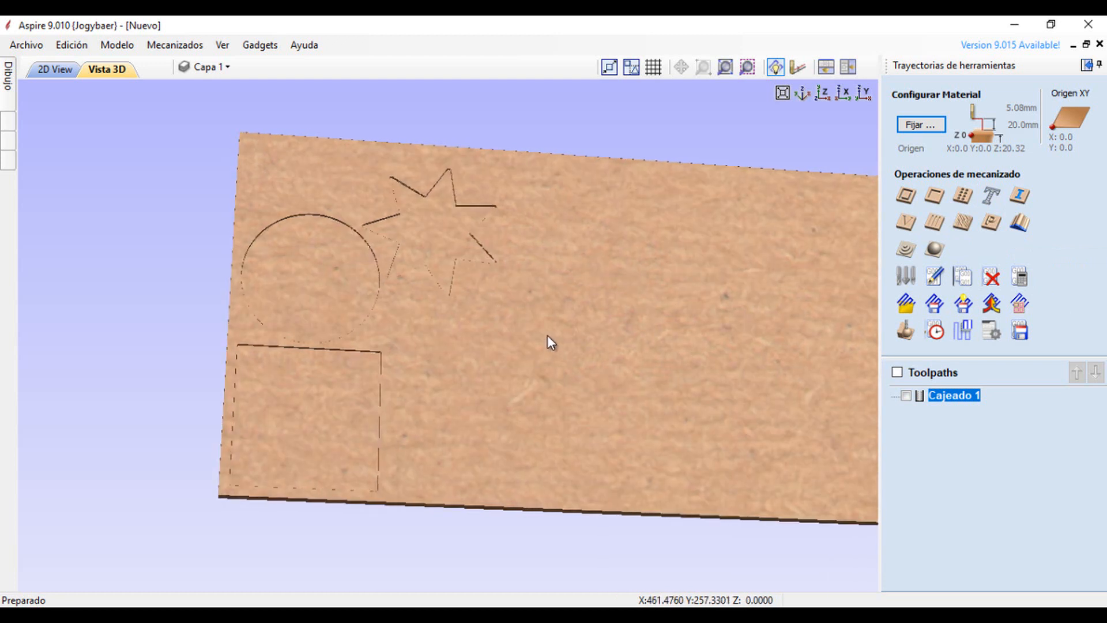